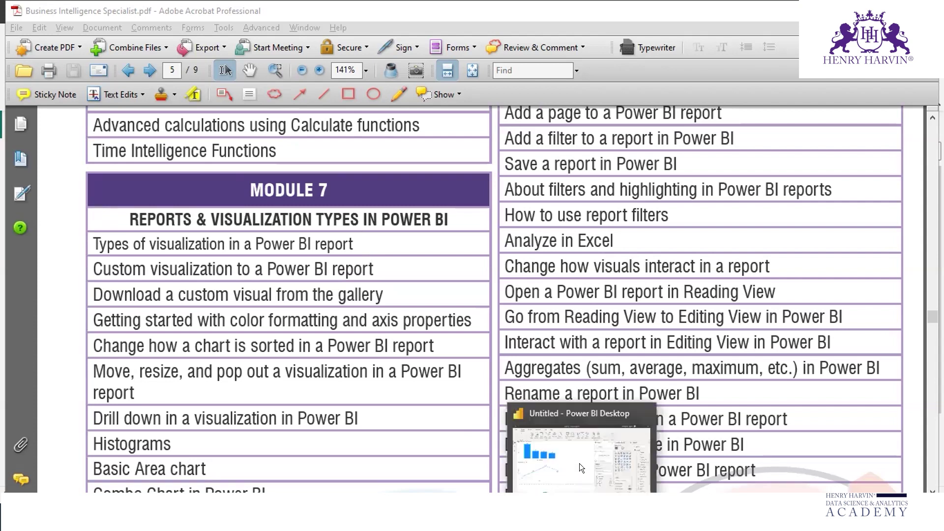
Switch to Power BI Desktop and add a new blank page to the report
click(580, 463)
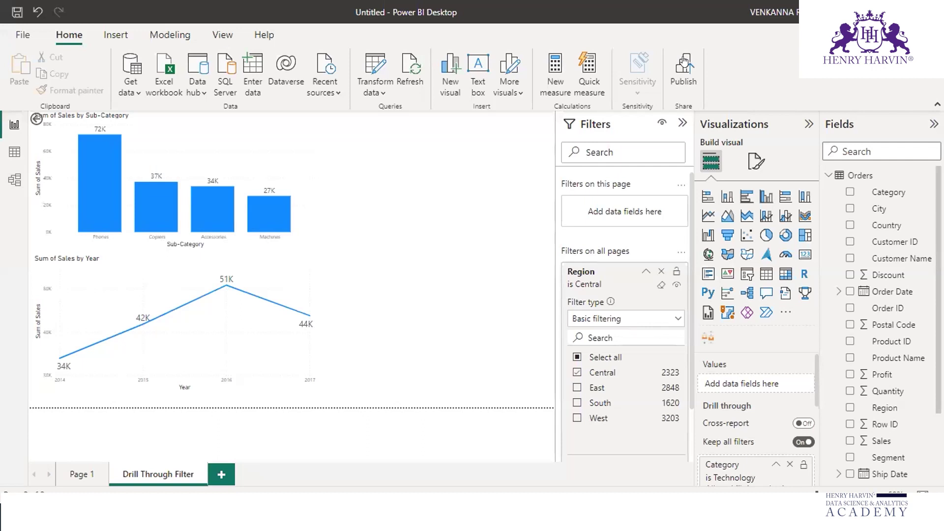
mouse_move(711, 181)
mouse_down()
mouse_move(689, 315)
mouse_move(870, 275)
mouse_move(656, 161)
mouse_move(635, 246)
mouse_up()
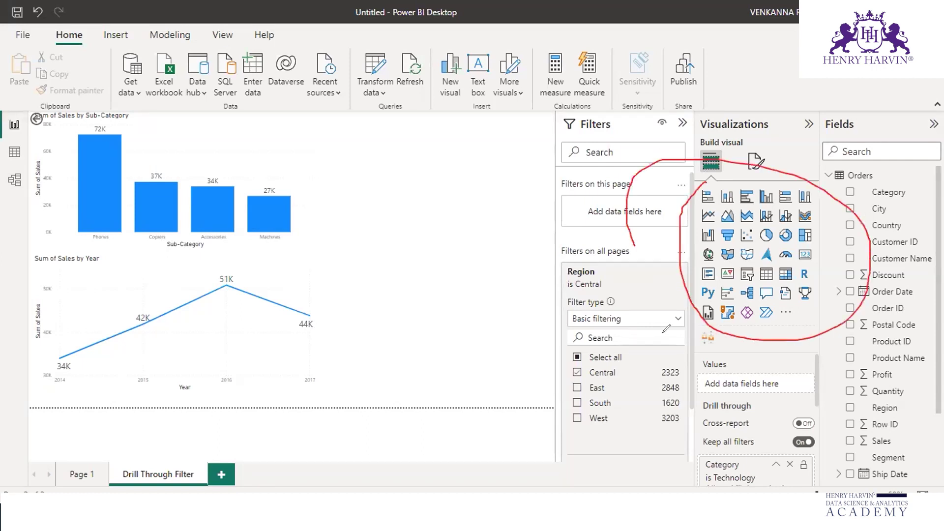
key(Escape)
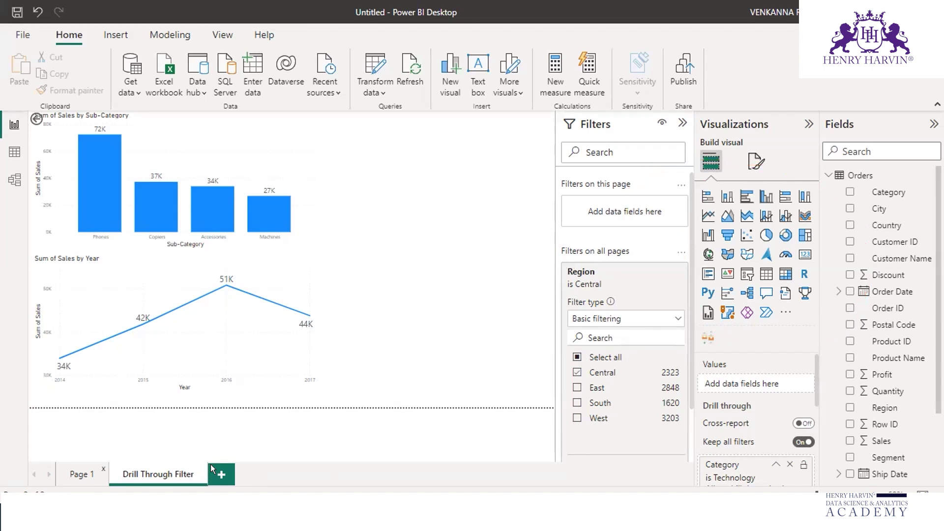
click(220, 474)
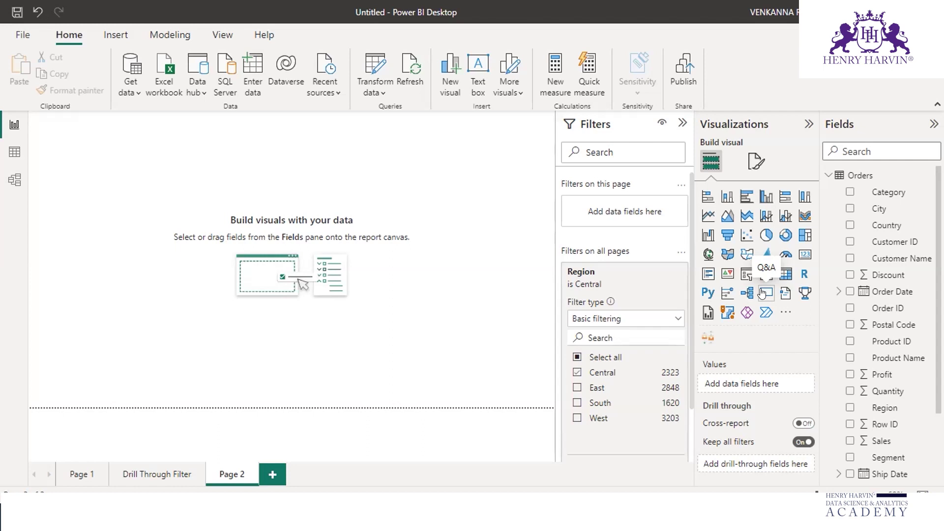
click(782, 315)
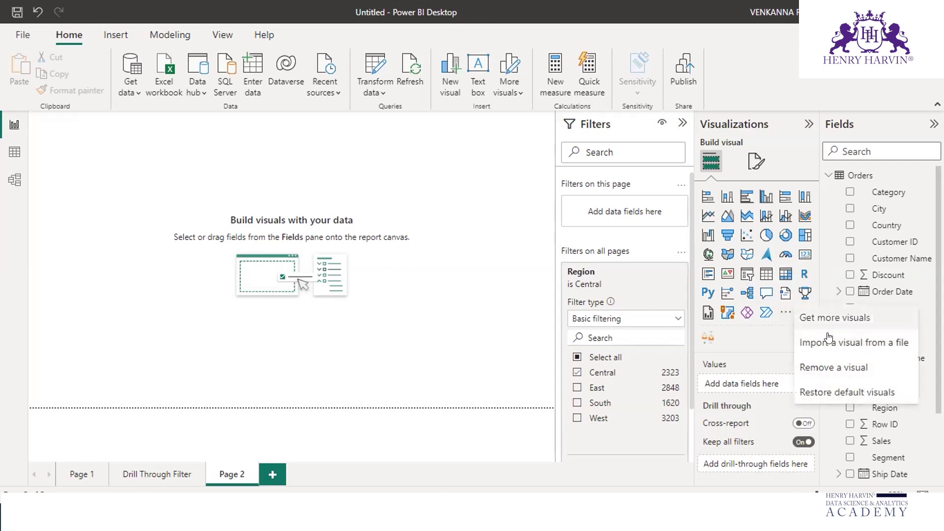
click(757, 332)
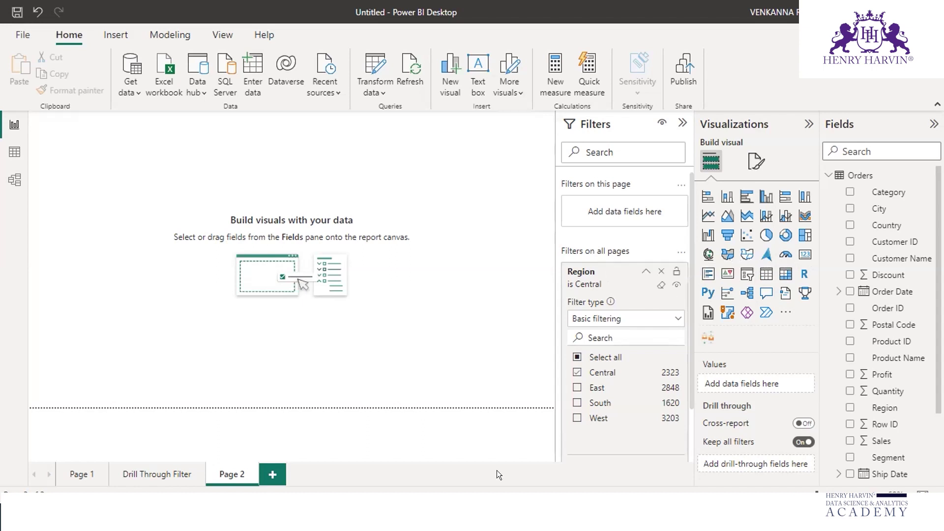
View the Orders table's data and the model diagram, and return to the report canvas
click(14, 152)
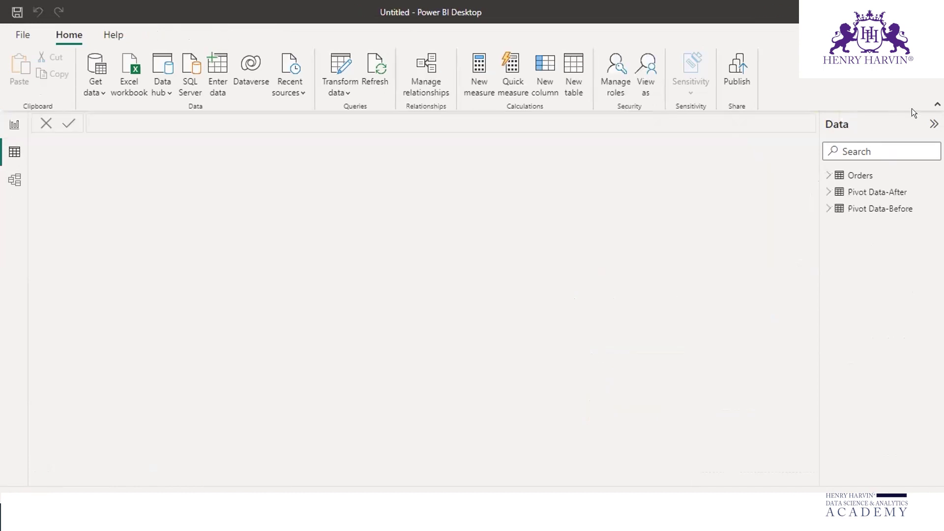
click(903, 179)
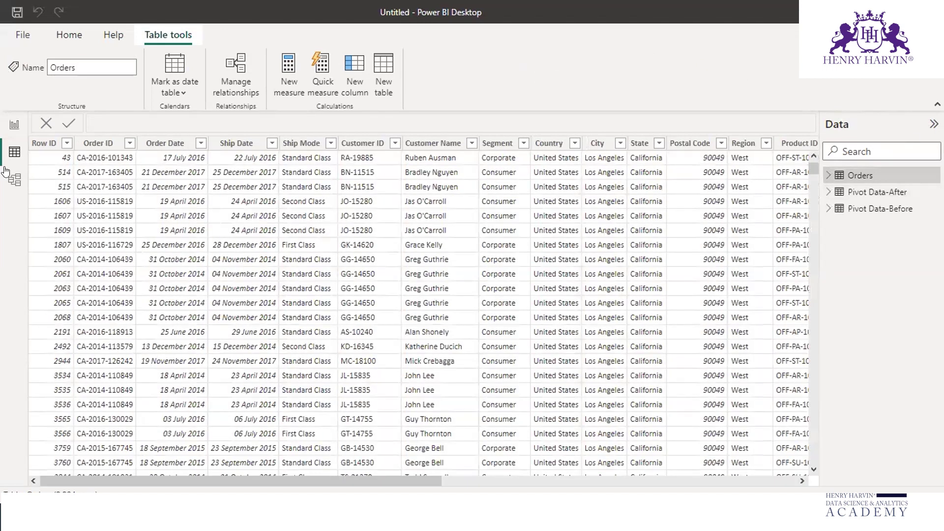
click(10, 183)
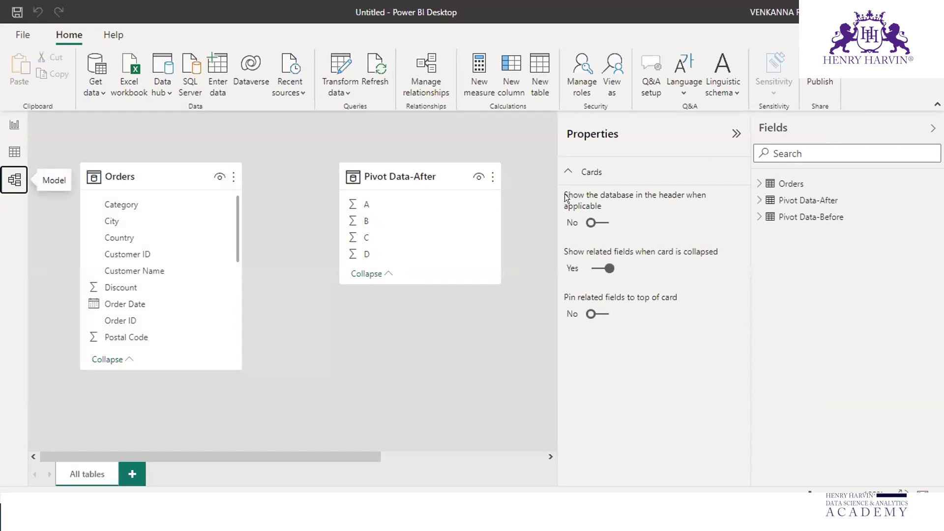
click(14, 124)
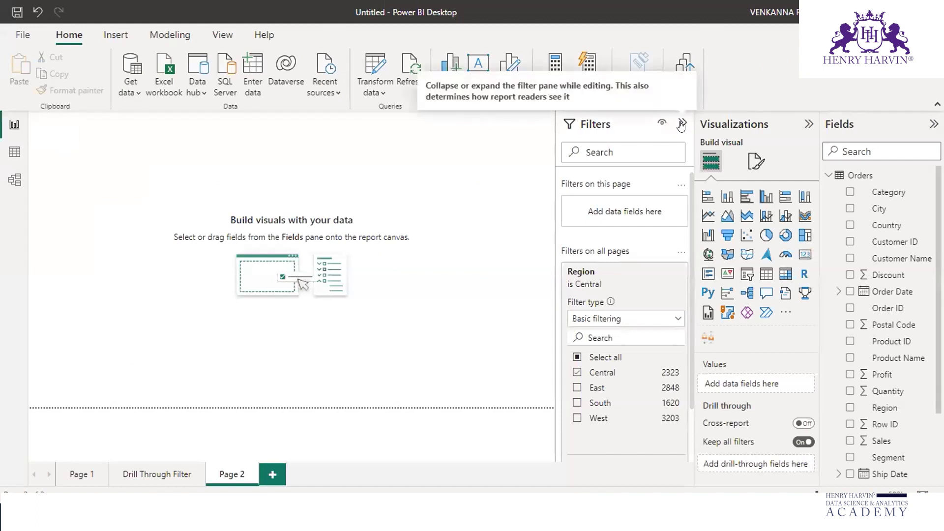
Collapse the Visualizations, Filters and Fields panes to give the report canvas more room
click(681, 124)
click(691, 127)
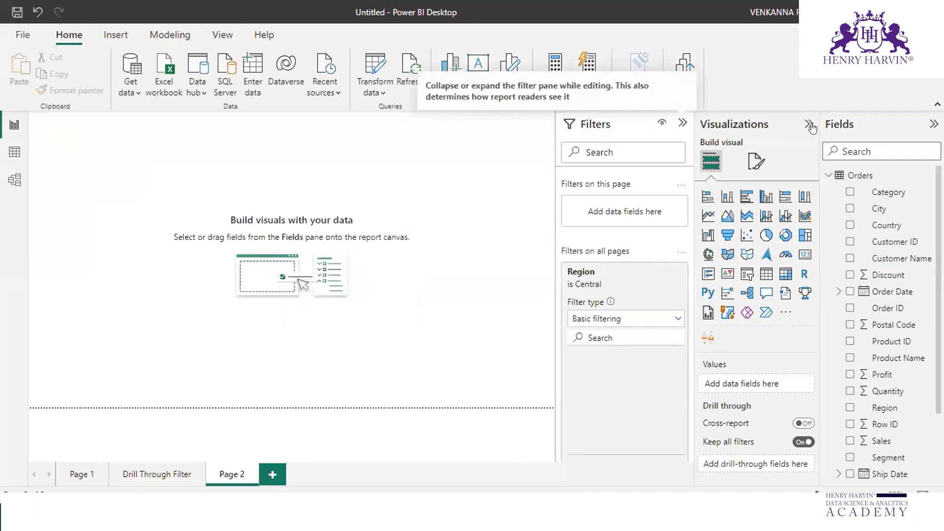
click(807, 125)
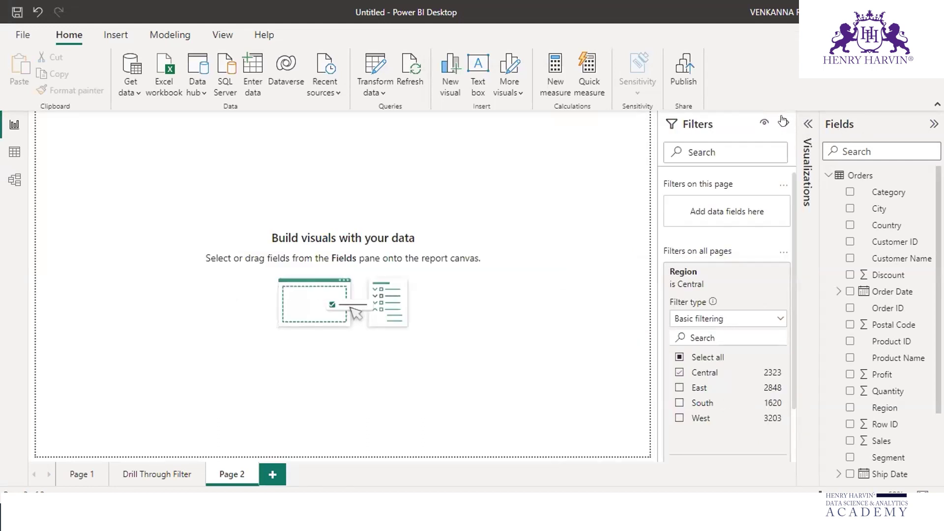
click(784, 122)
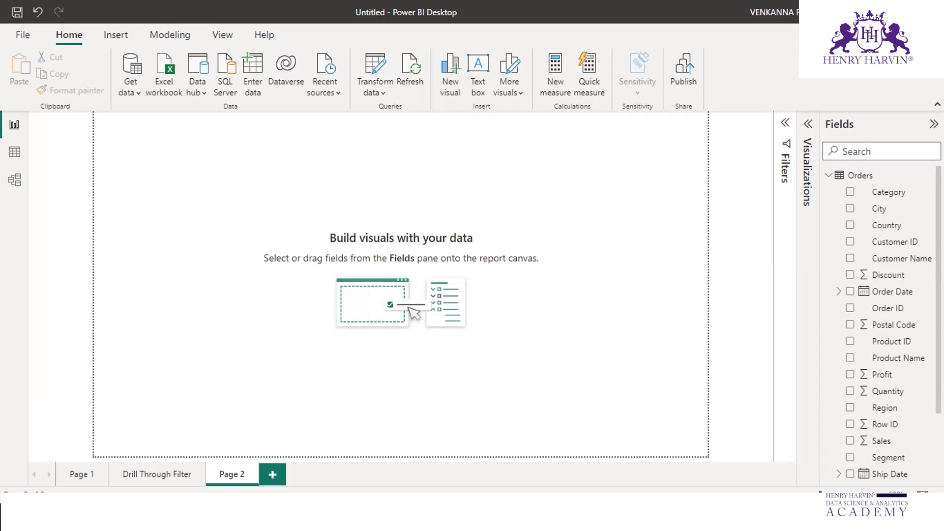
click(933, 125)
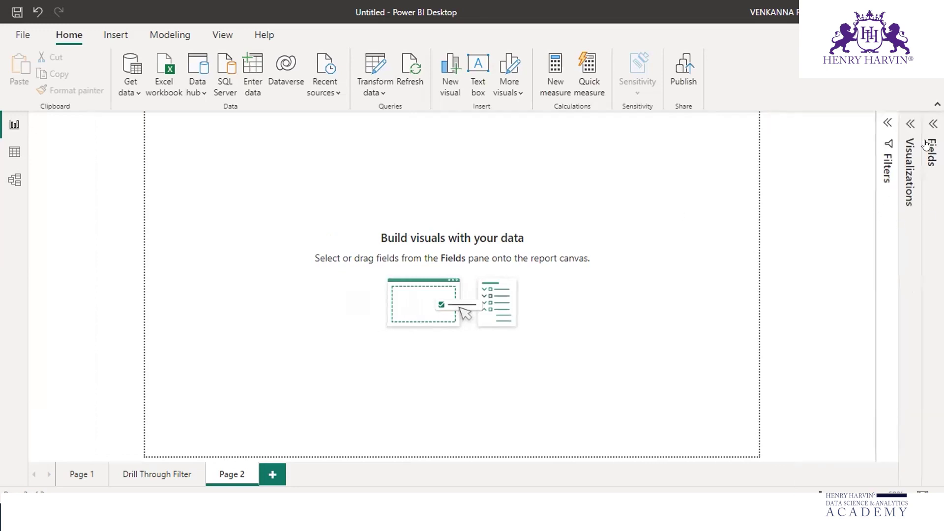
Expand the Fields, Visualizations and Filters panes again beside the report canvas
click(929, 125)
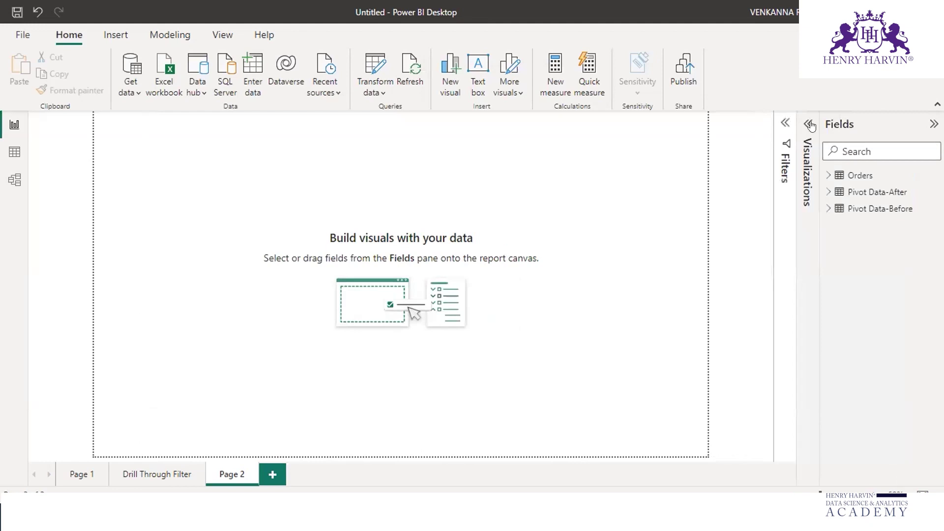
click(809, 143)
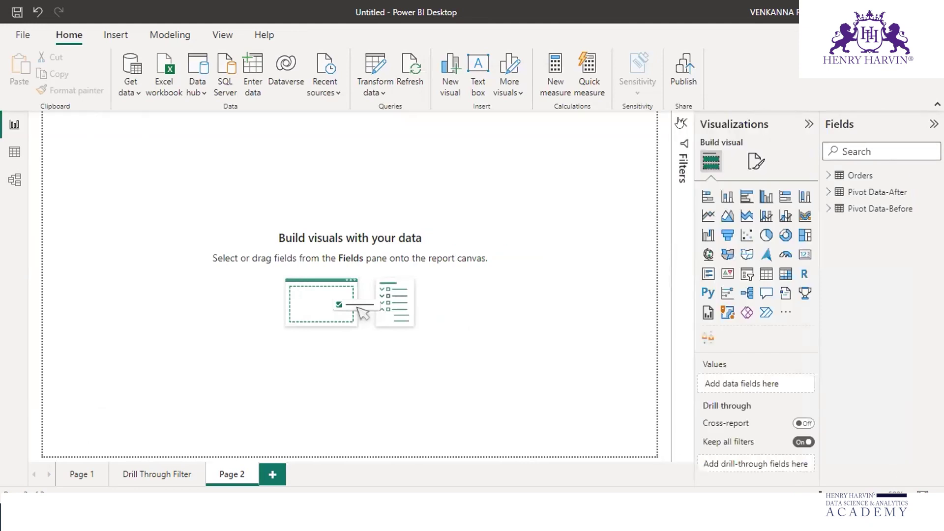
click(678, 123)
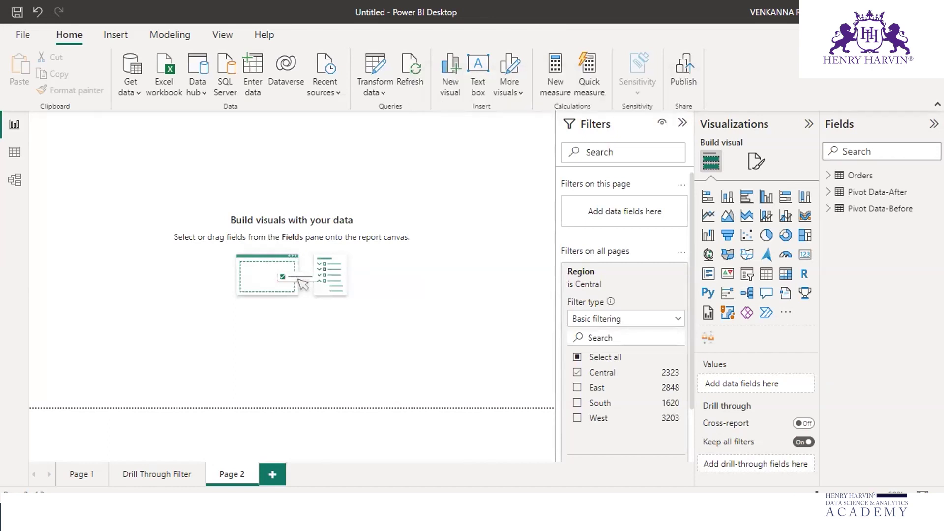
Switch to the course PDF in Adobe Acrobat and review Module 7's topics on custom visualizations and downloading visuals from the gallery
key(alt+Tab)
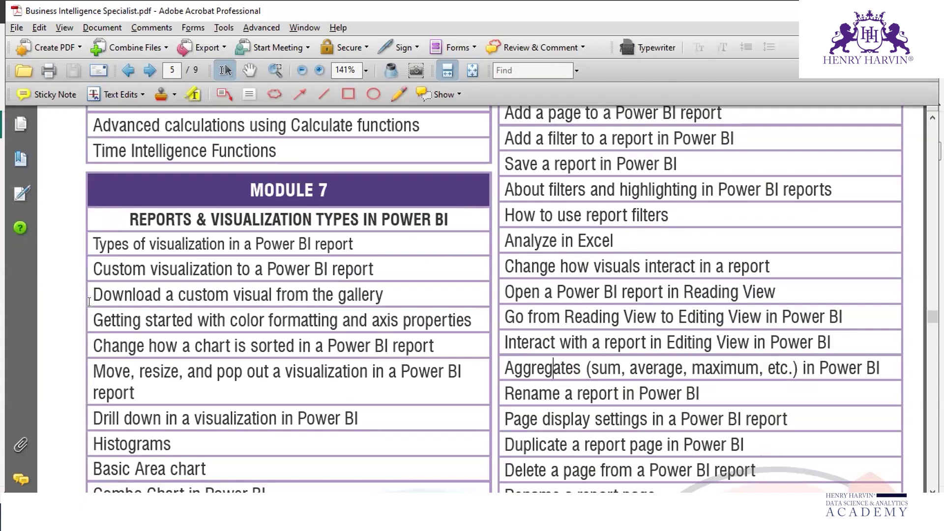
drag(94, 270, 397, 266)
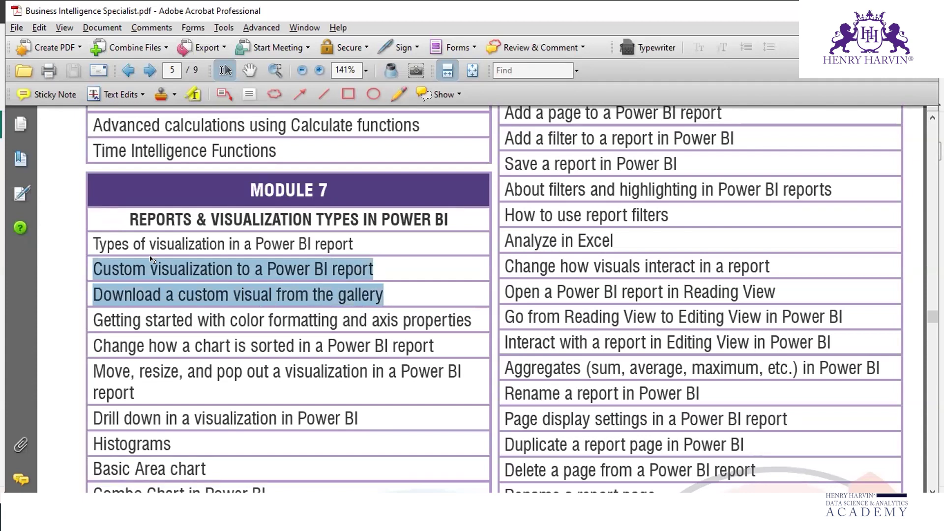
click(236, 265)
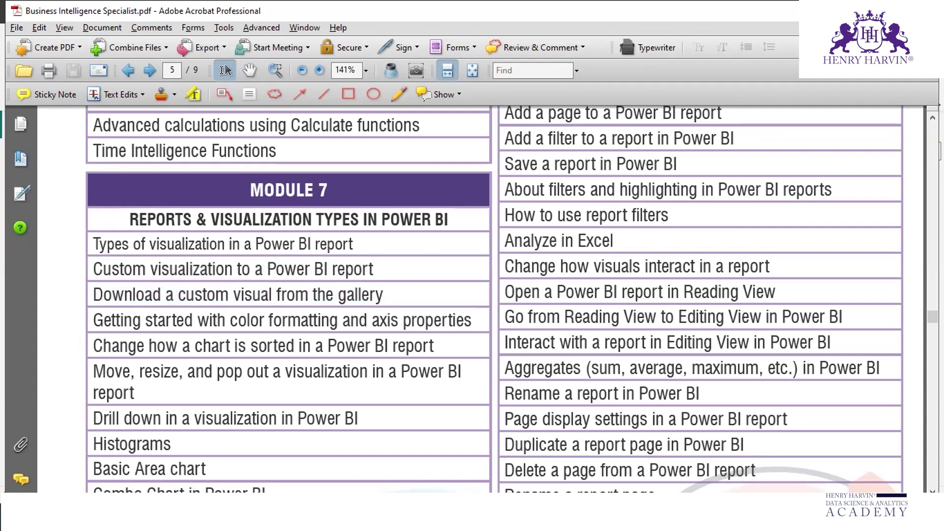
Return to Power BI Desktop and open the gallery for getting more visuals
key(alt+Tab)
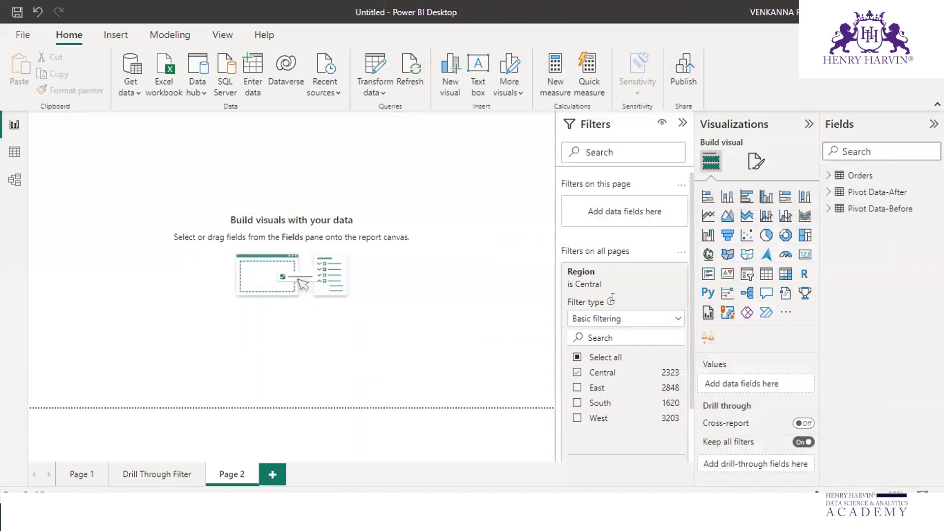
click(785, 312)
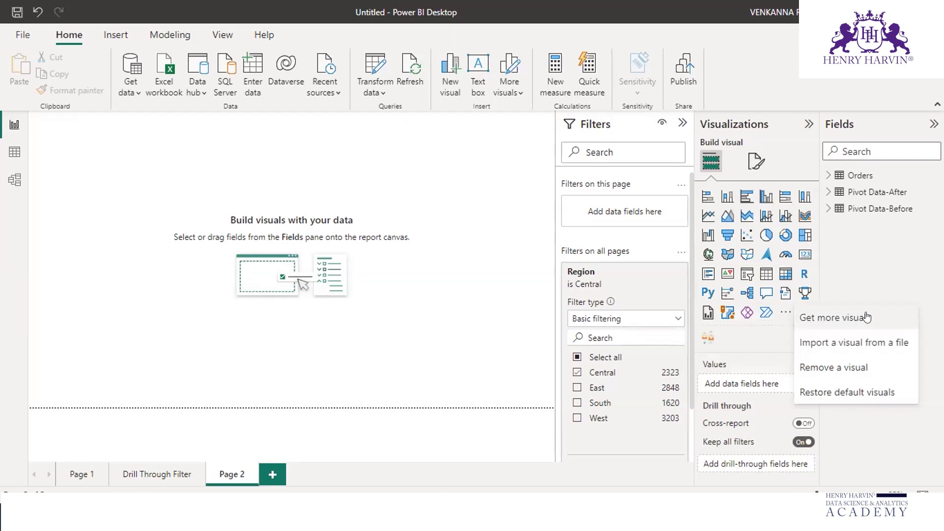
click(865, 318)
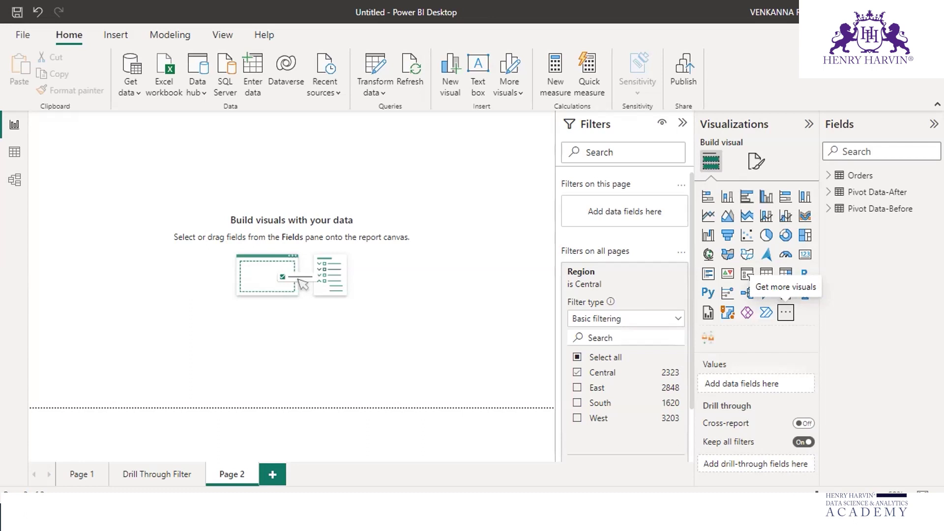
click(785, 312)
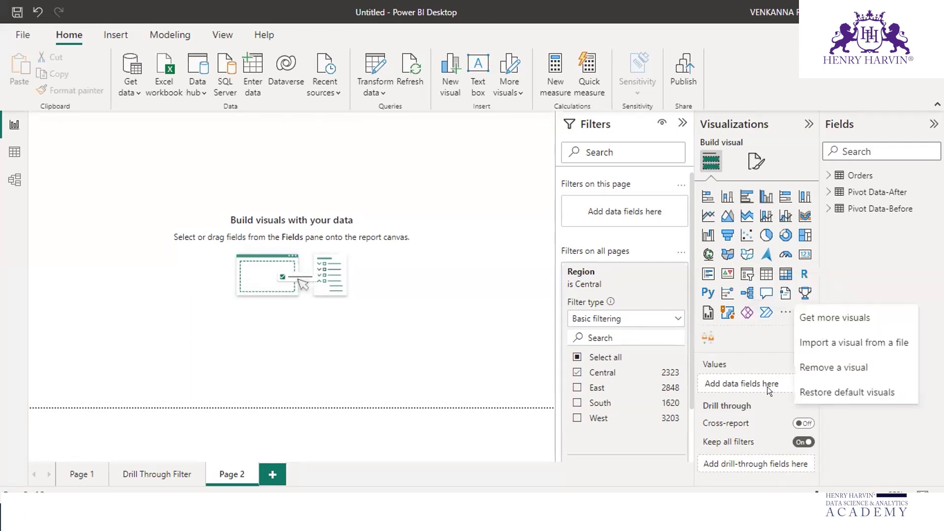
click(826, 374)
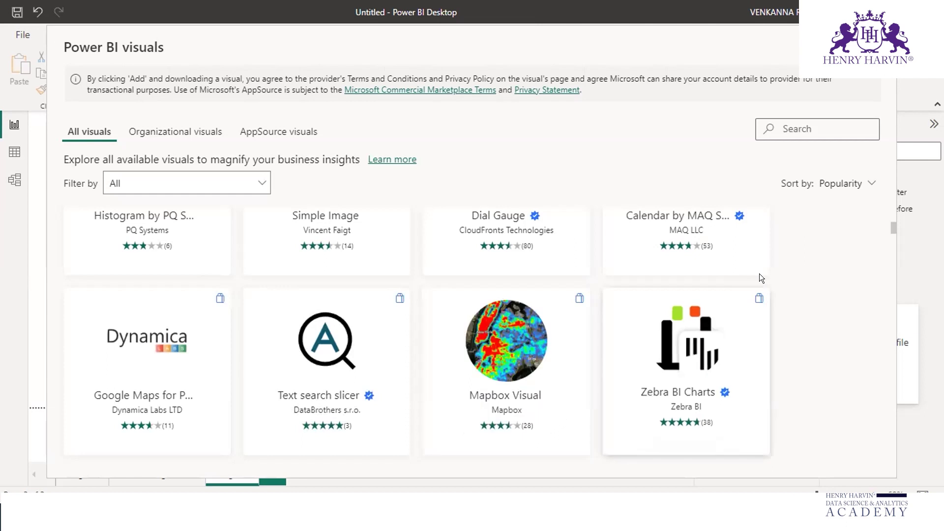
Browse the custom visuals in the gallery's full list and examine their names, publishers, ratings and descriptions
scroll(759, 275, up, 5)
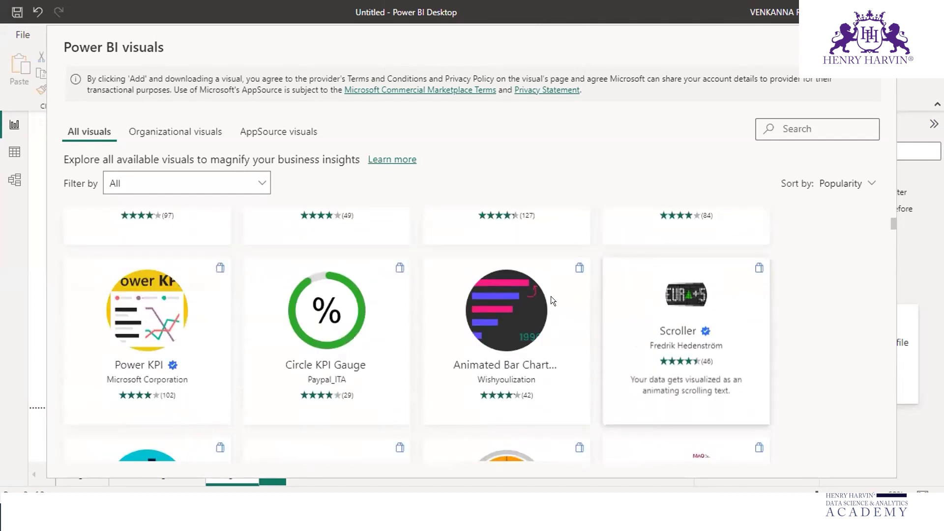
scroll(551, 296, up, 5)
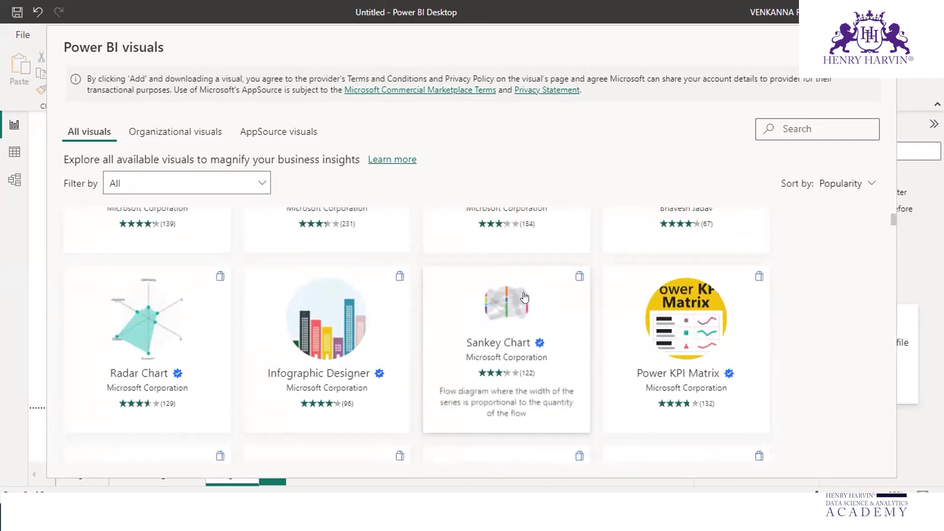
scroll(524, 297, up, 5)
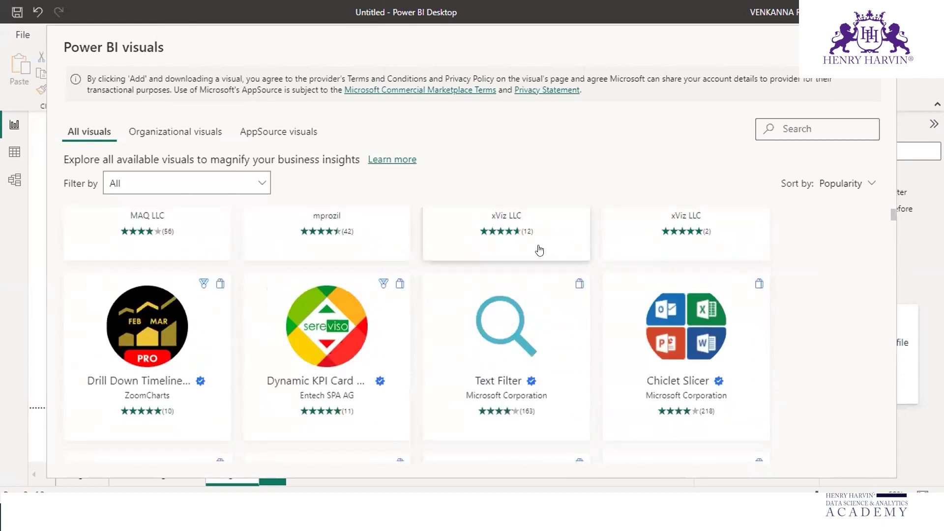
scroll(536, 259, up, 2)
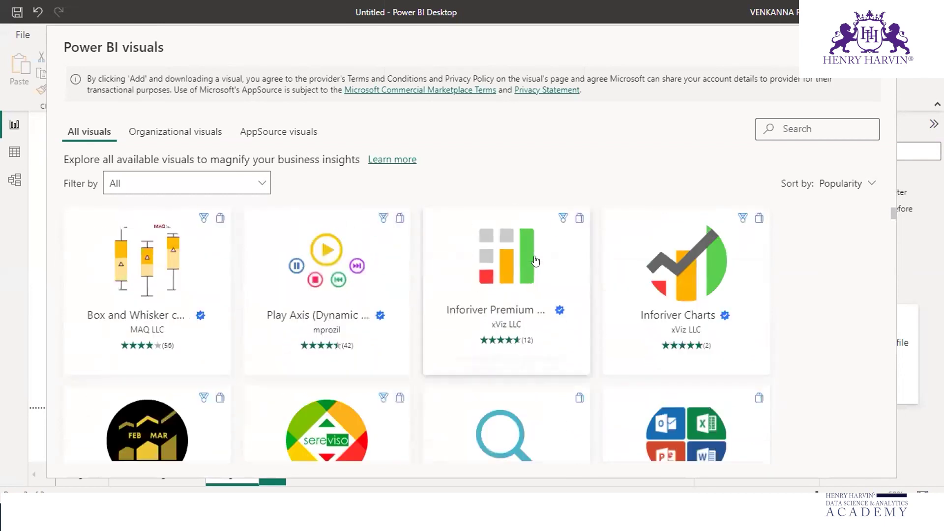
mouse_move(535, 261)
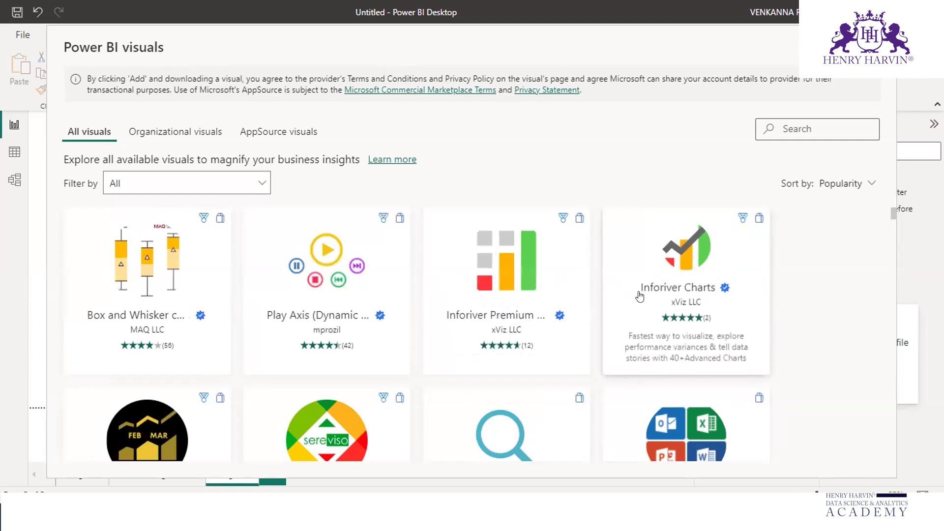
mouse_move(127, 253)
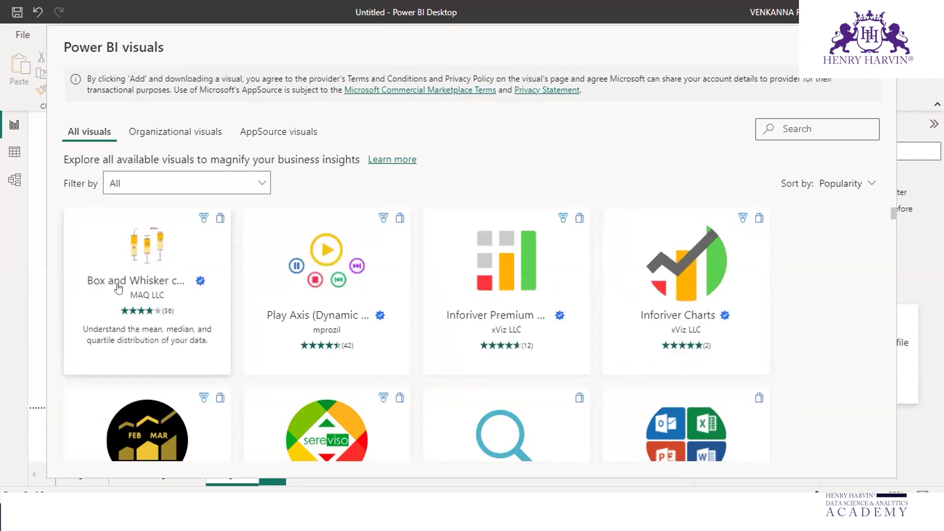
scroll(129, 286, down, 3)
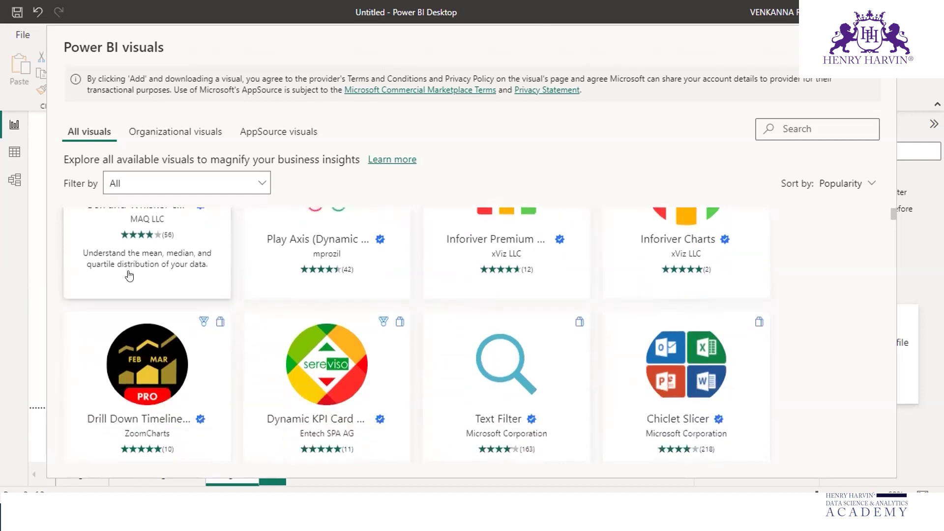
scroll(129, 276, down, 3)
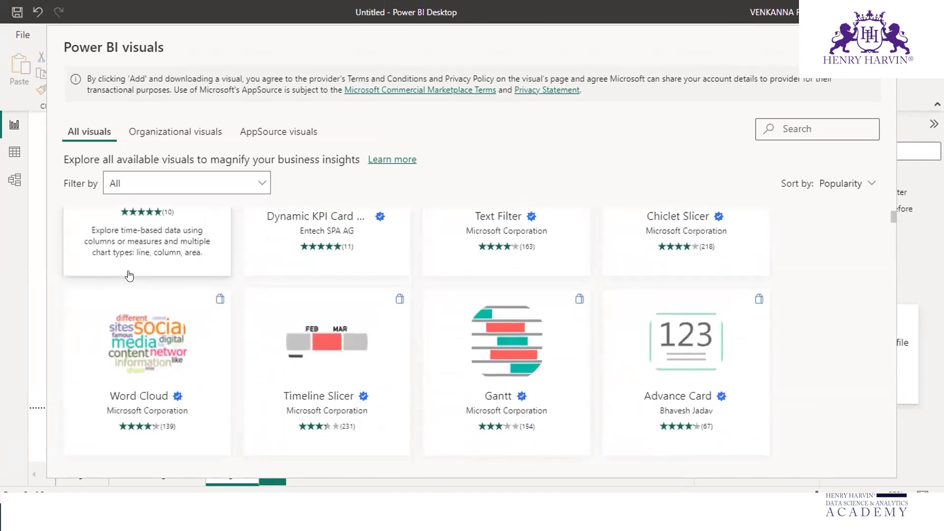
scroll(130, 275, down, 2)
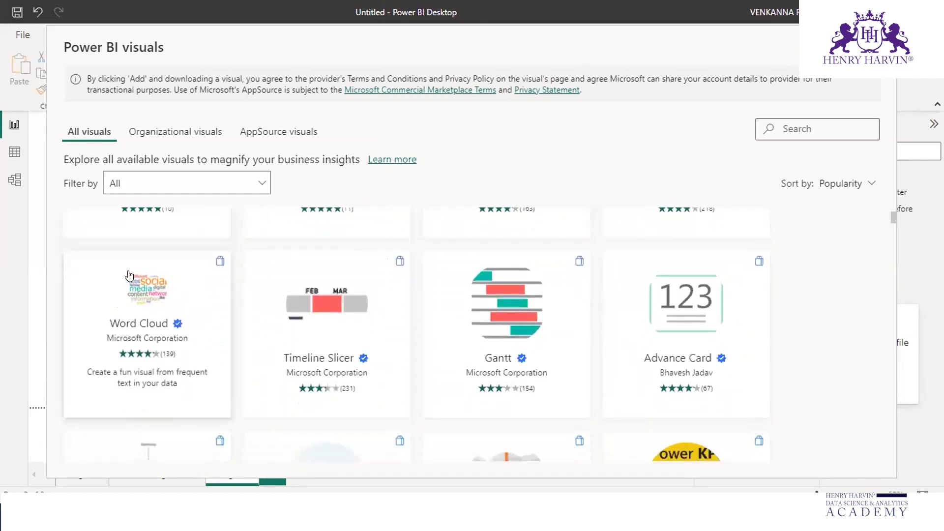
scroll(129, 275, down, 2)
scroll(130, 276, down, 3)
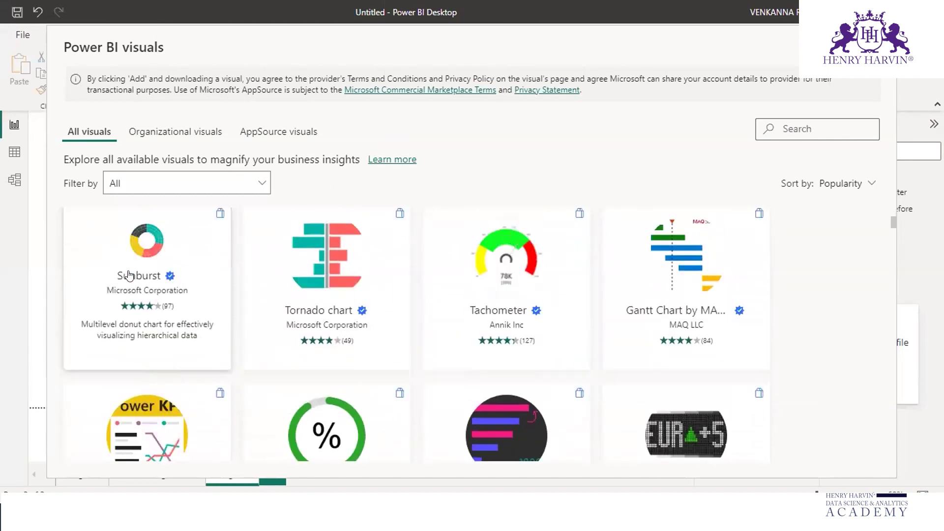
Open the details page of the Sunburst visual by Microsoft Corporation and check its pricing
scroll(125, 295, up, 1)
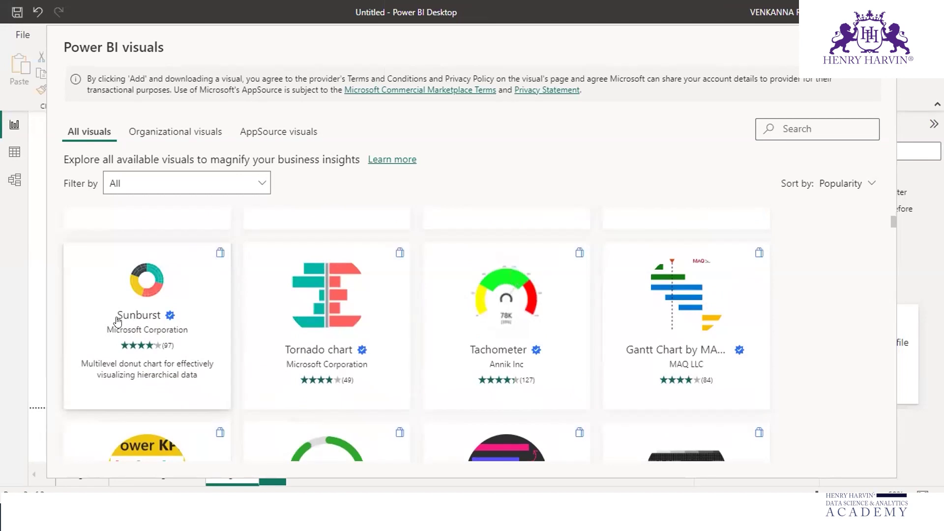
click(112, 293)
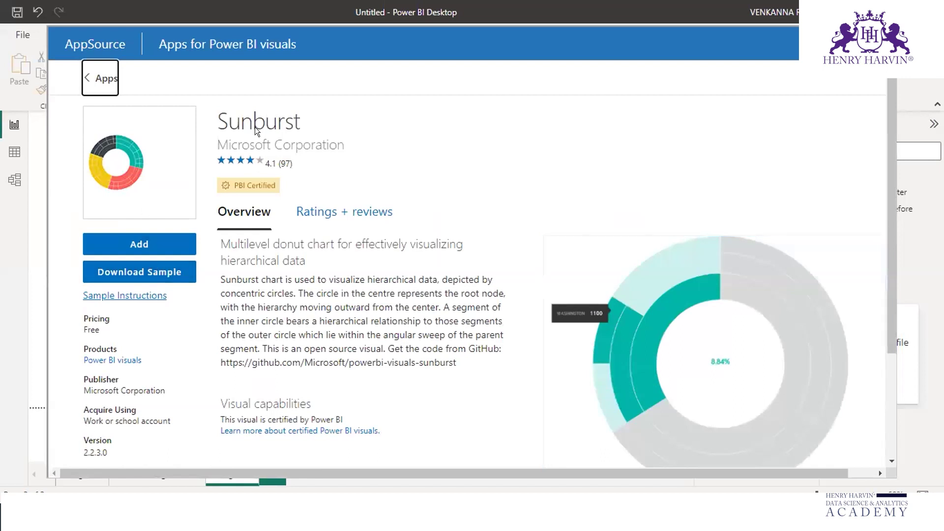
mouse_move(79, 339)
mouse_down()
mouse_move(118, 313)
mouse_move(66, 313)
mouse_move(79, 339)
mouse_up()
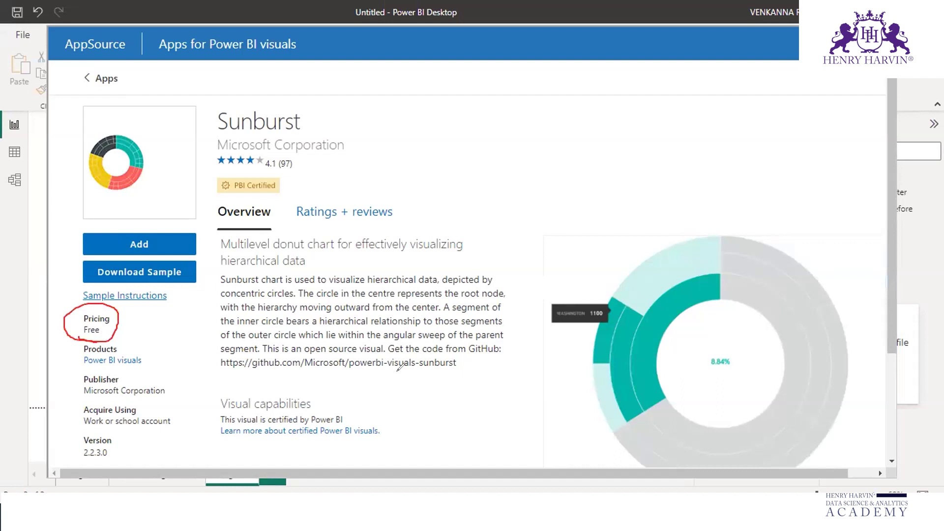
key(Escape)
Download the Sunburst visual's sample file and open the downloaded .pbix file
click(131, 266)
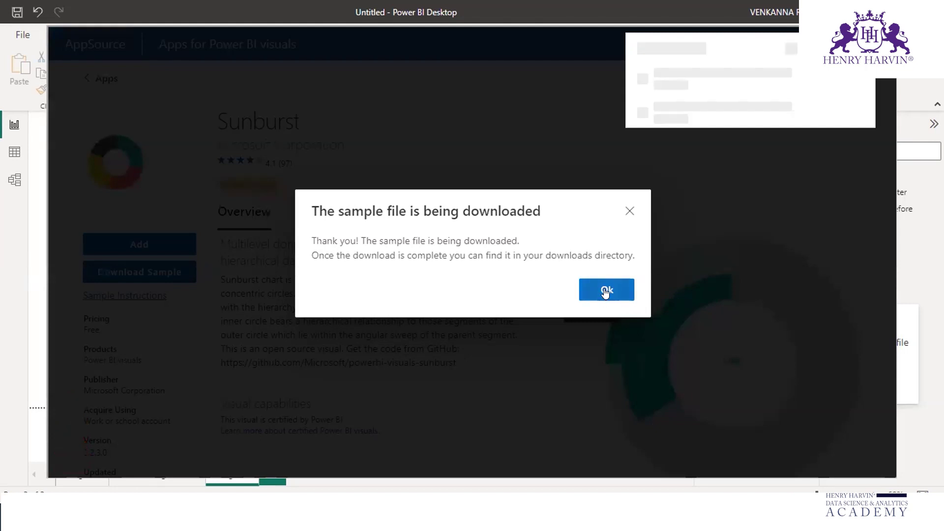
click(606, 292)
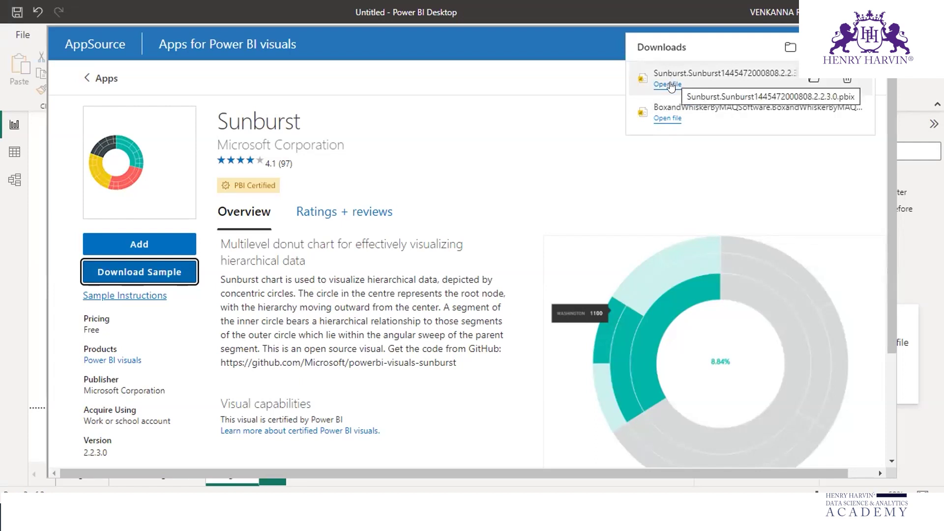
click(671, 86)
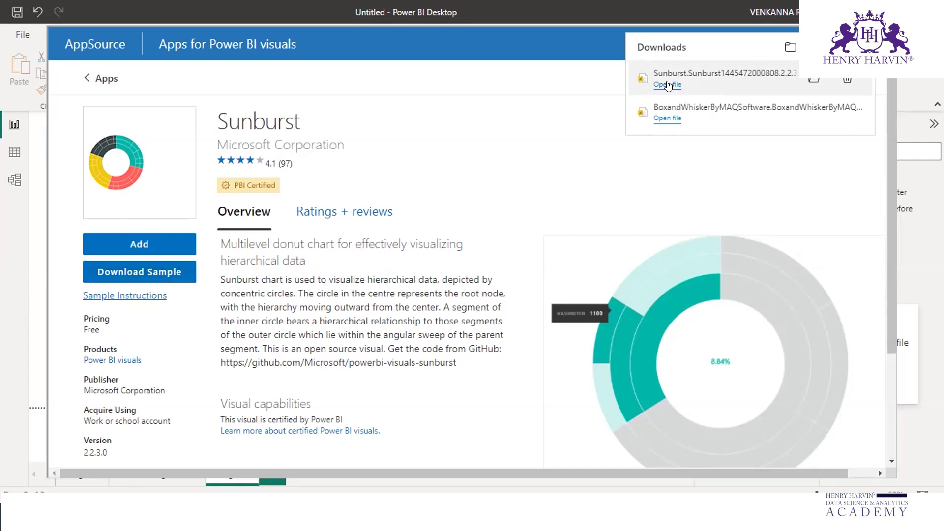
Add the Sunburst visual to the report and dismiss the import message
click(150, 246)
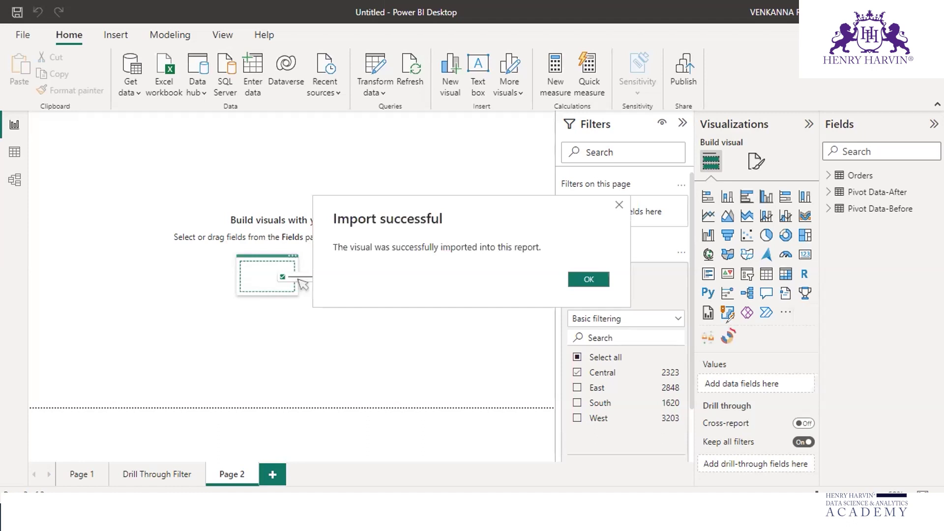
mouse_move(732, 329)
mouse_down()
mouse_move(719, 346)
mouse_move(739, 332)
mouse_move(695, 332)
mouse_move(704, 353)
mouse_move(716, 345)
mouse_move(701, 326)
mouse_up()
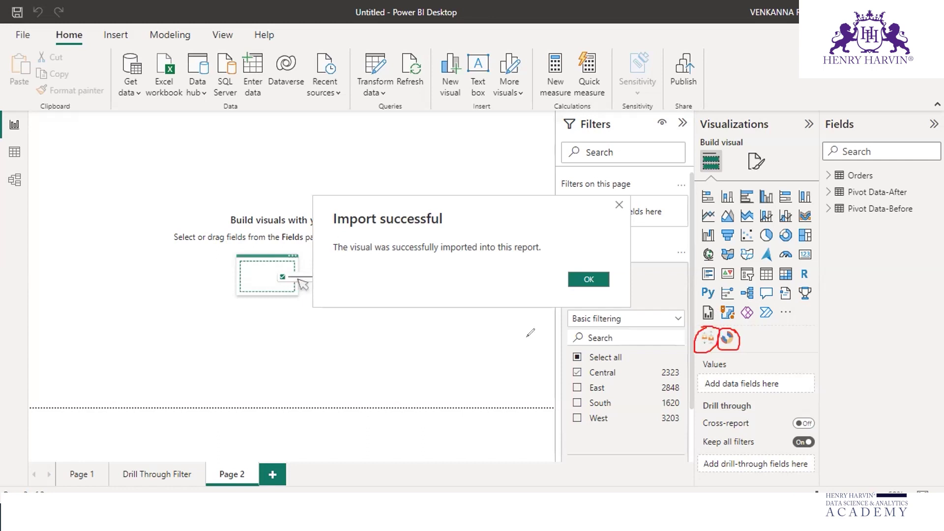
key(Escape)
click(585, 285)
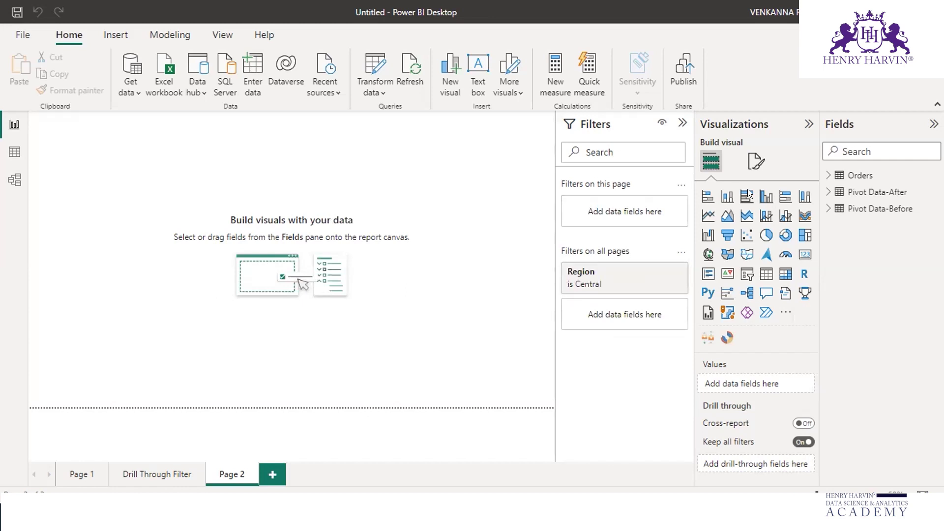
mouse_move(744, 325)
mouse_down()
mouse_move(697, 339)
mouse_move(738, 344)
mouse_move(730, 333)
mouse_up()
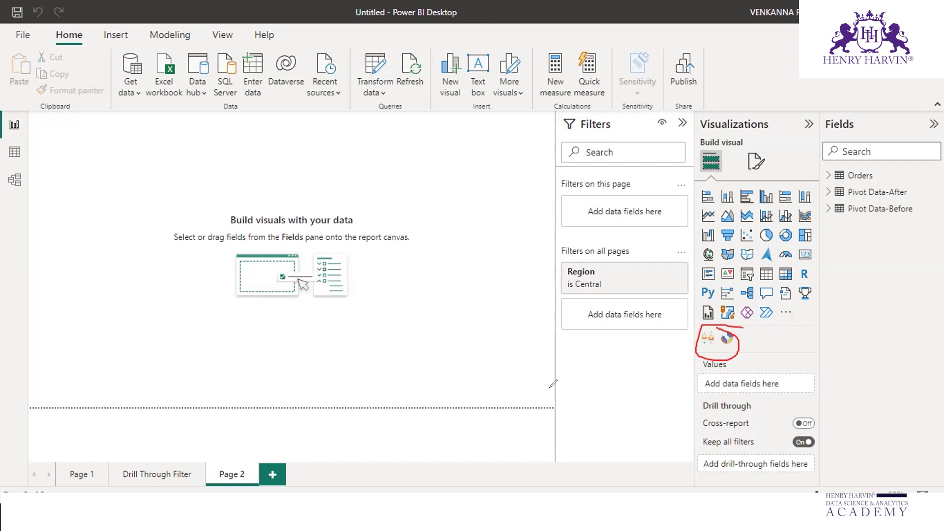
key(Escape)
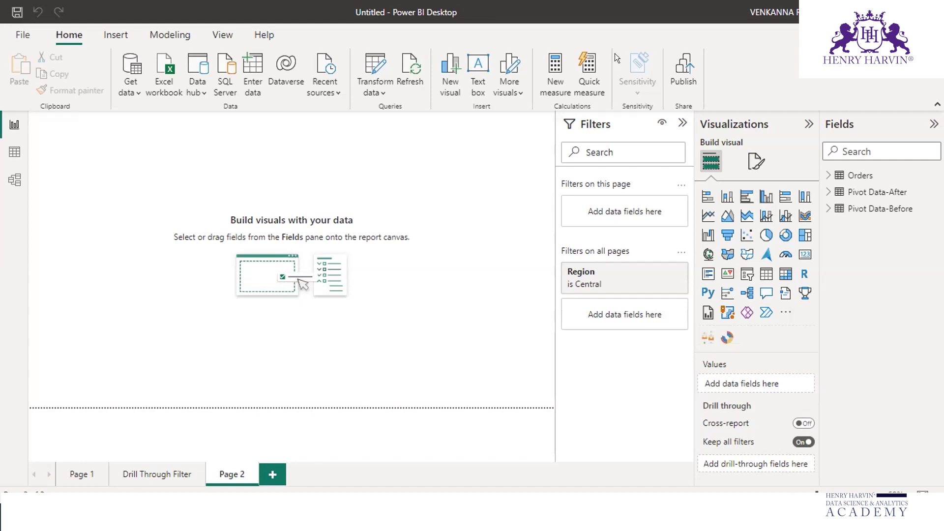
mouse_move(752, 329)
mouse_down()
mouse_move(773, 323)
mouse_move(716, 320)
mouse_up()
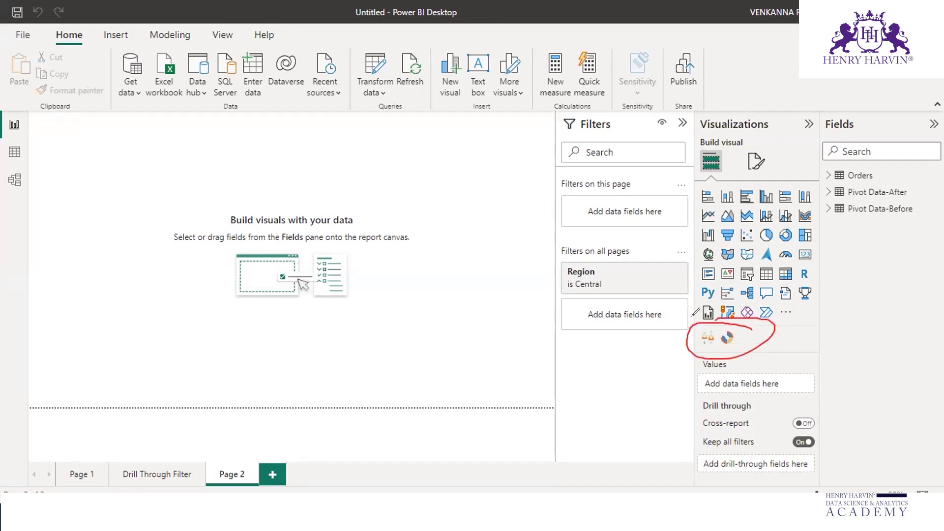
key(Escape)
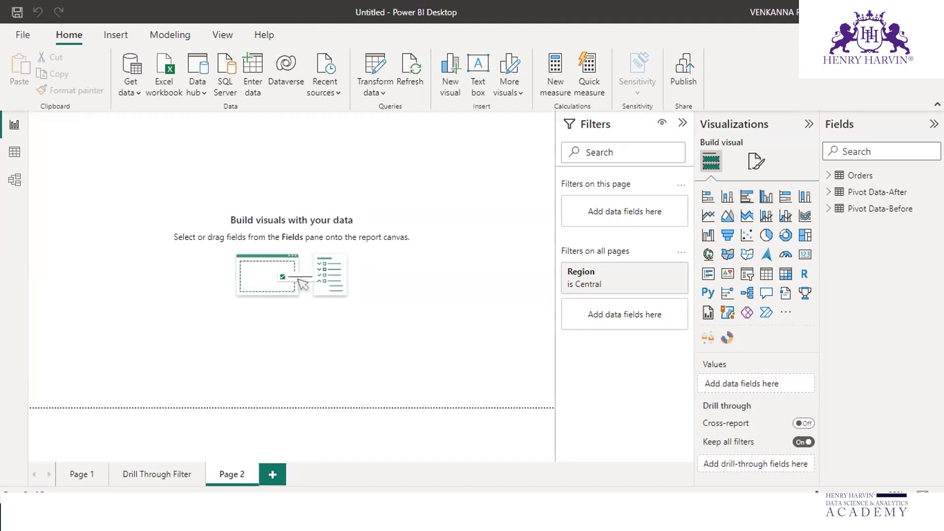
Switch to the course PDF in Adobe Acrobat and review Module 7's topic on color formatting and axis properties
key(alt+Tab)
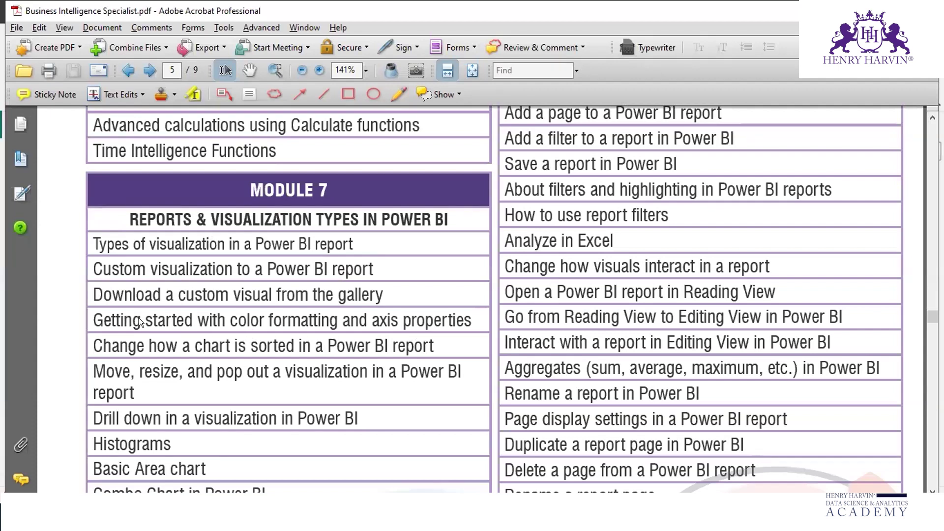
drag(143, 319, 438, 319)
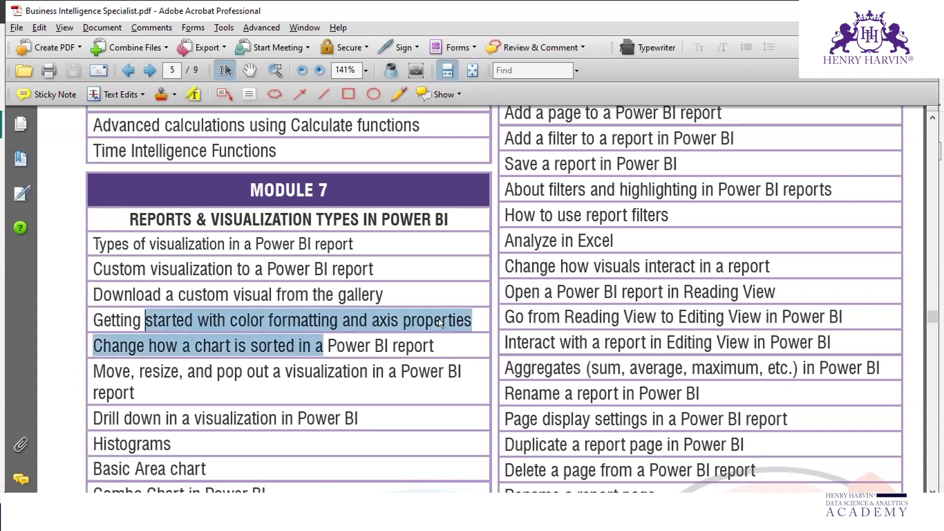
click(438, 333)
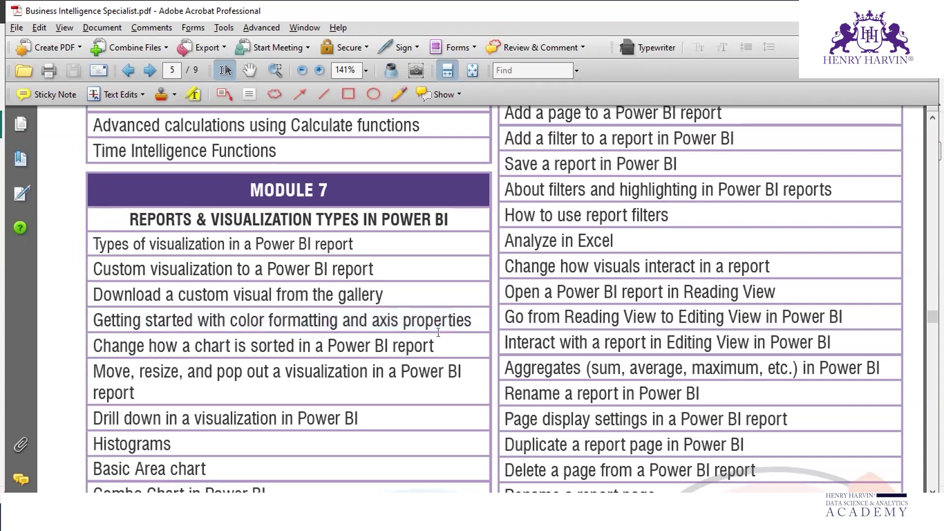
Switch to the Sunburst sample report in Power BI Desktop, select its sunburst chart and examine the Category, Subcategory and Area rings
key(alt+Tab)
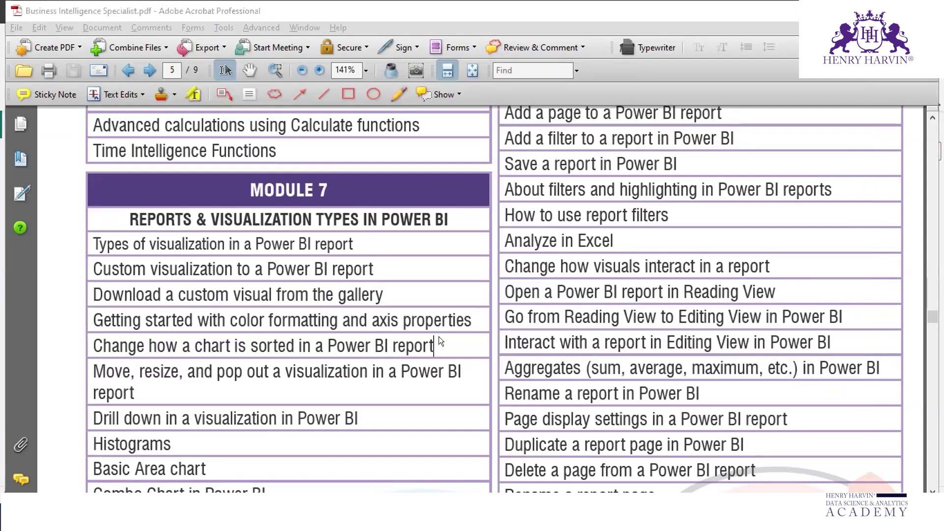
key(alt+Tab)
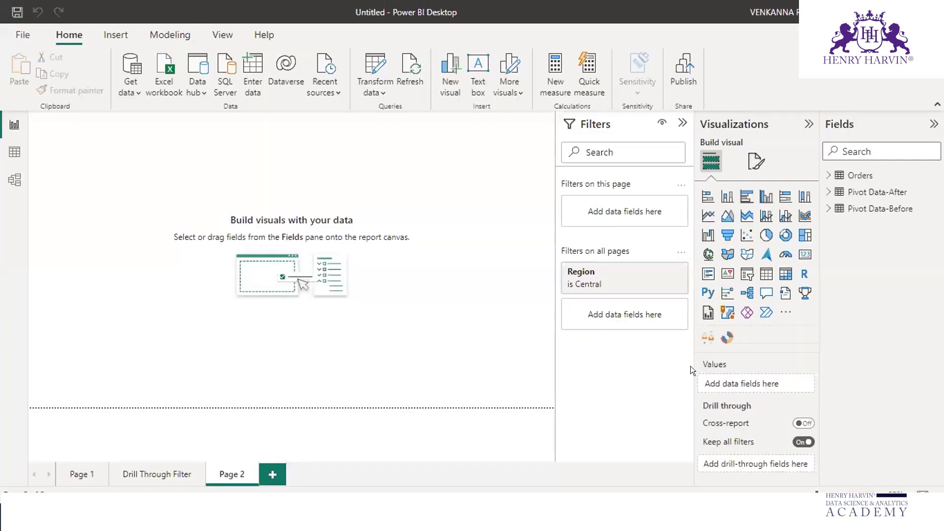
mouse_move(648, 469)
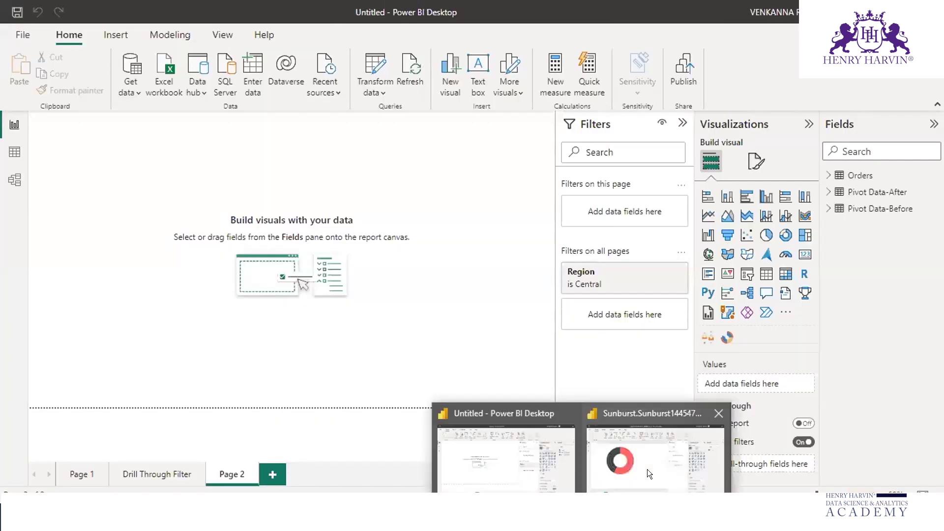
click(692, 480)
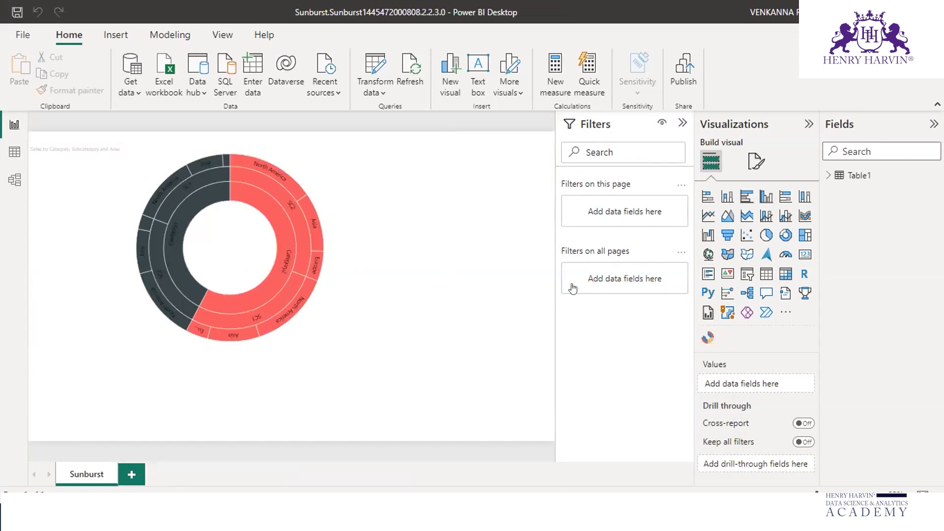
click(329, 186)
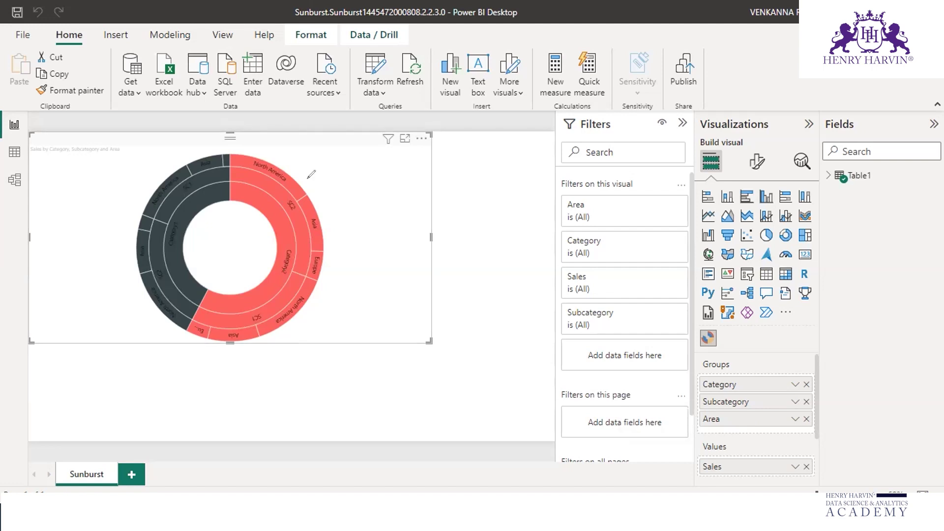
drag(295, 181, 330, 162)
drag(319, 225, 355, 217)
key(e)
drag(298, 184, 332, 161)
drag(298, 228, 367, 206)
drag(277, 240, 375, 240)
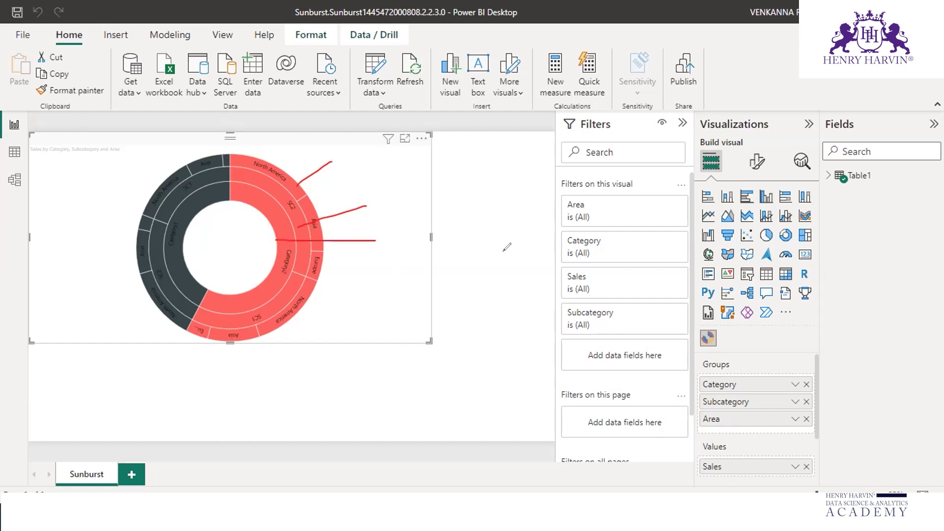
key(e)
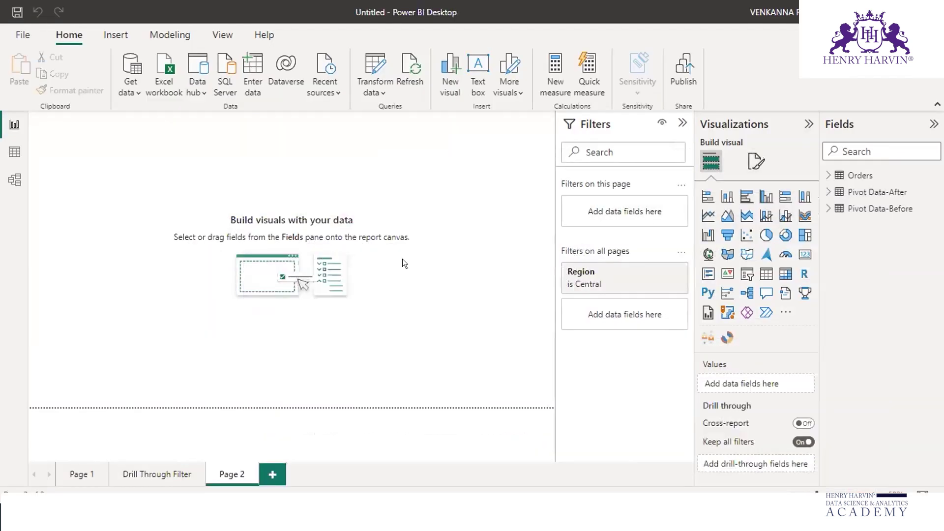
On Page 2 of the Untitled report, insert a stacked bar chart of Orders Sales by Category and enlarge it on the canvas
click(707, 196)
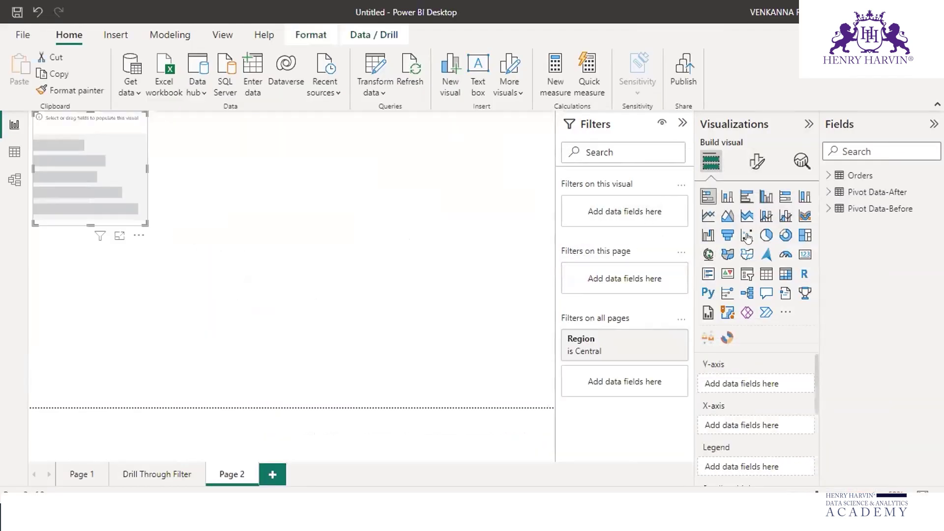
click(828, 175)
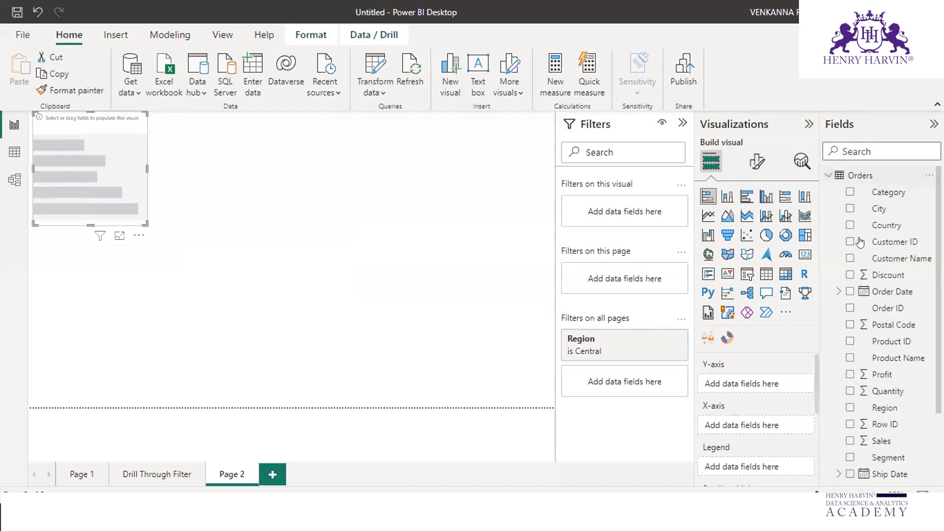
click(850, 192)
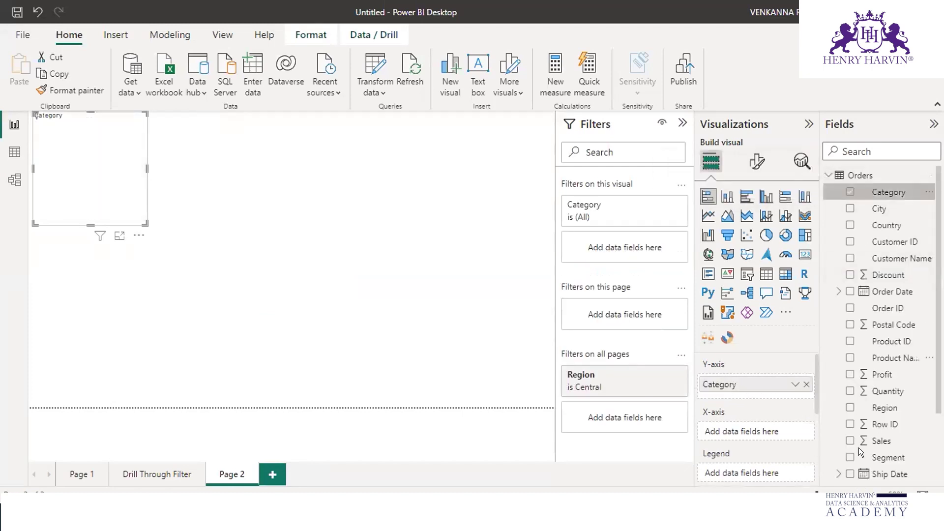
click(850, 441)
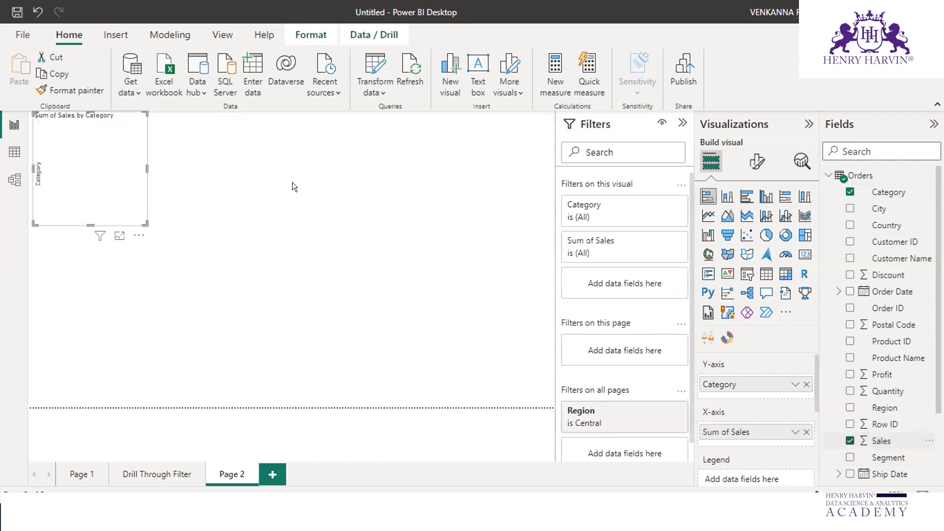
drag(140, 218, 336, 341)
click(447, 182)
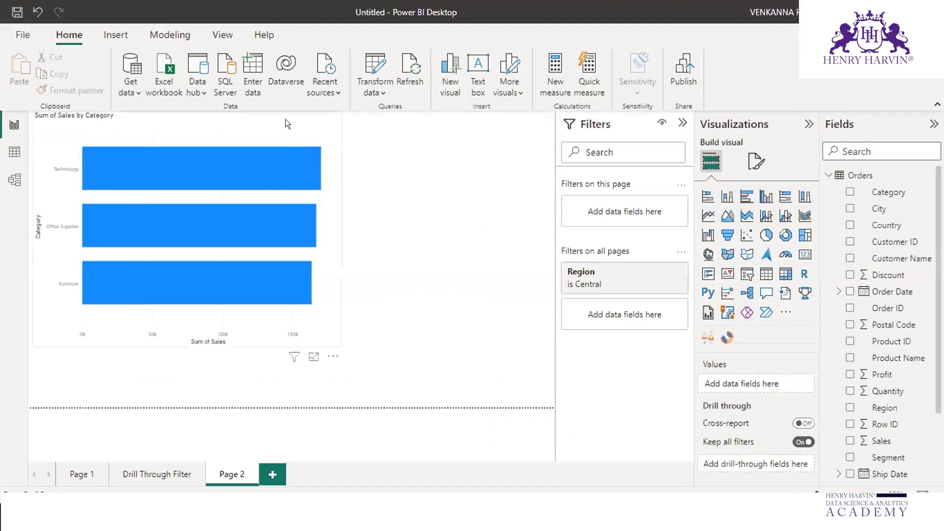
Select the Sum of Sales by Category bar chart and open its visual formatting options
click(287, 123)
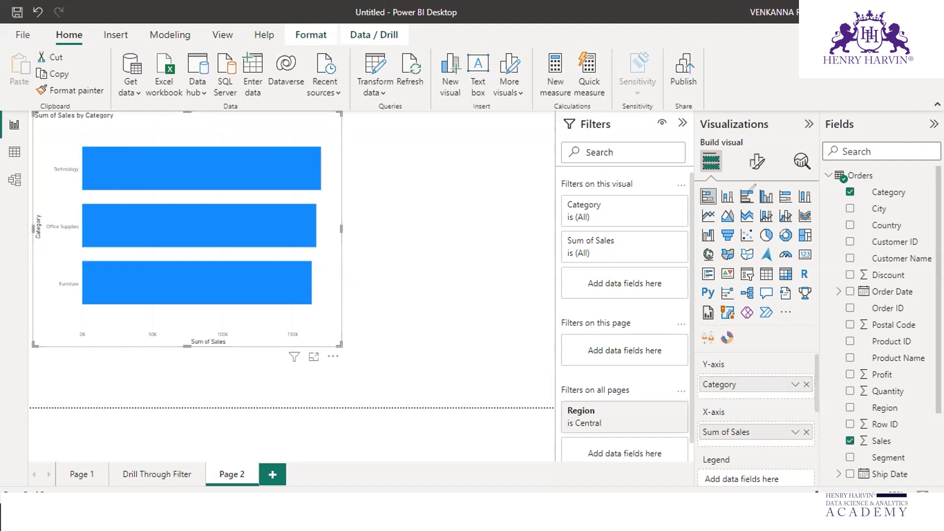
mouse_move(759, 144)
mouse_down()
mouse_move(741, 183)
mouse_move(761, 145)
mouse_up()
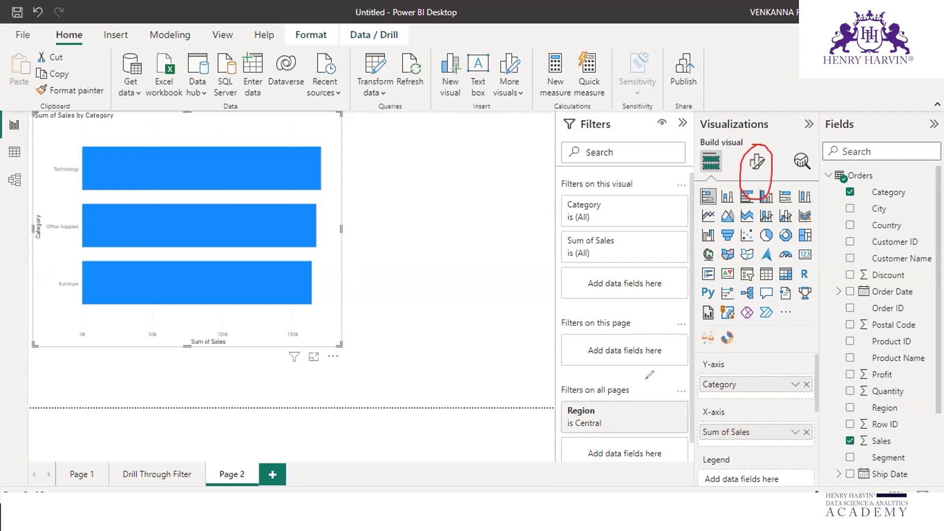
key(Escape)
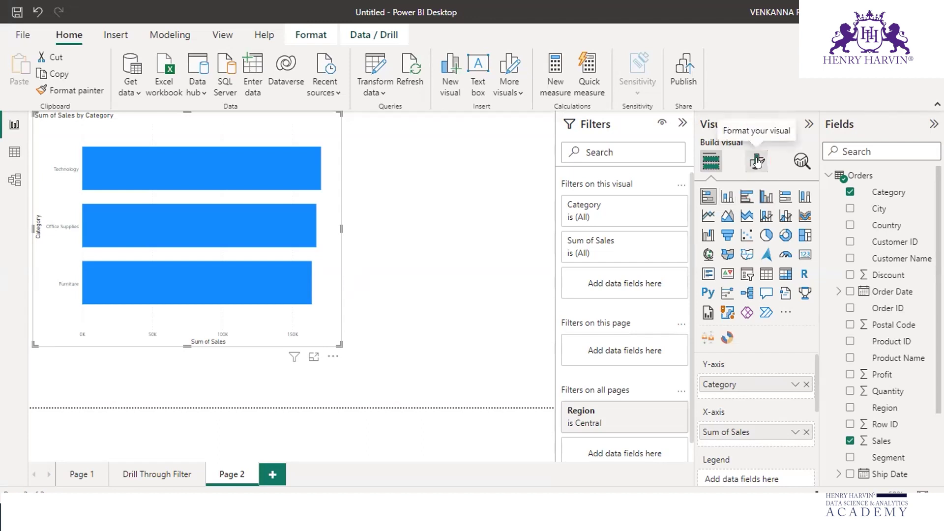
click(757, 161)
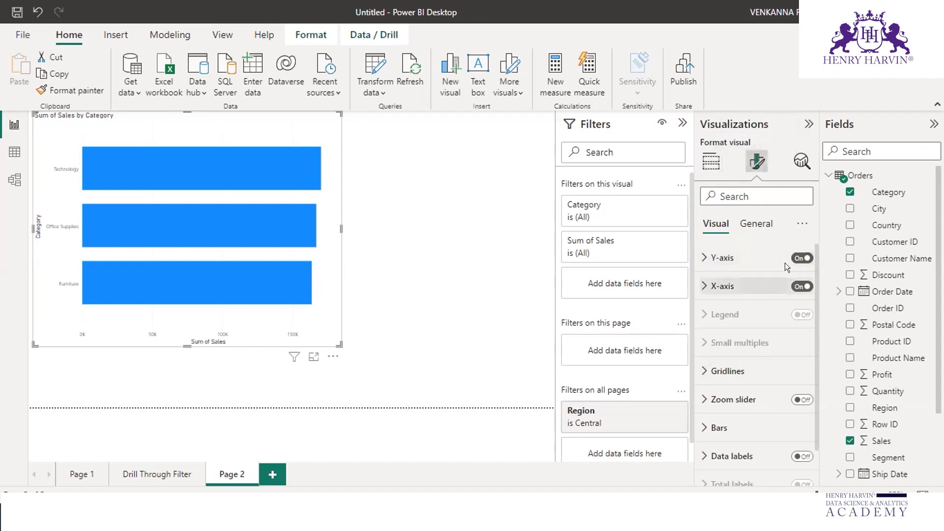
Turn the bar chart's Y-axis off and back on, and turn off its X-axis
click(803, 258)
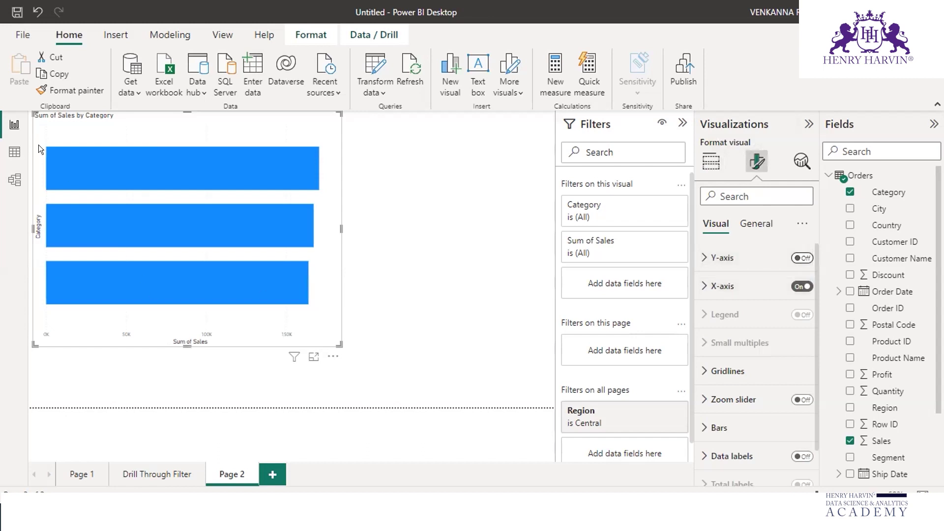
click(803, 259)
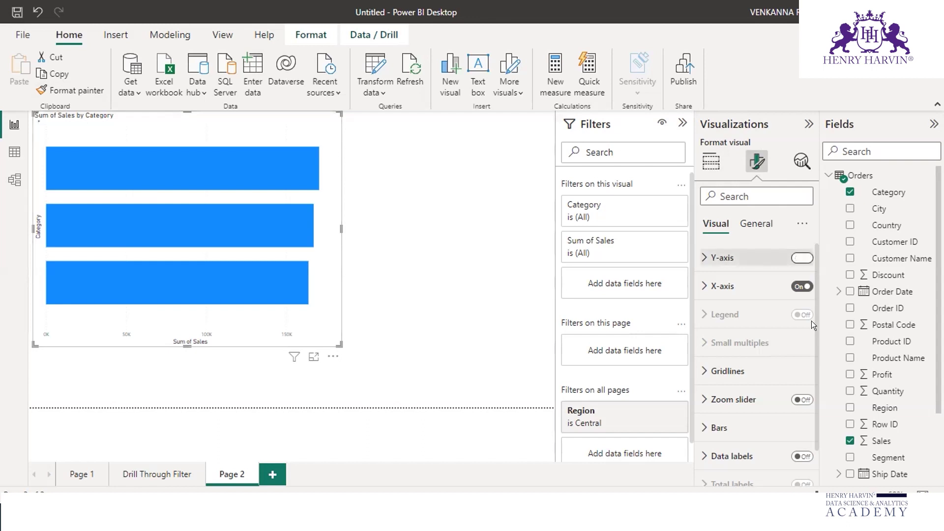
click(803, 286)
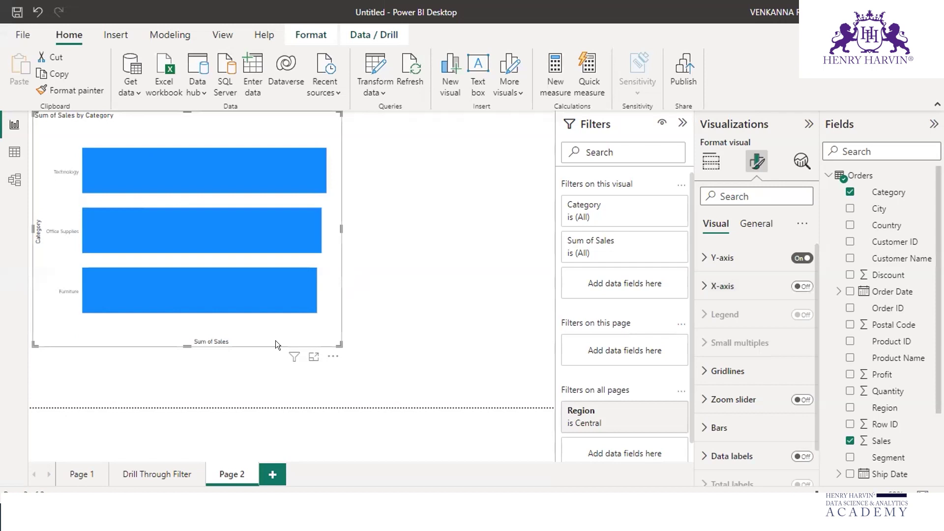
Turn the bar chart's X-axis back on and show the Y-axis value formatting options
click(803, 287)
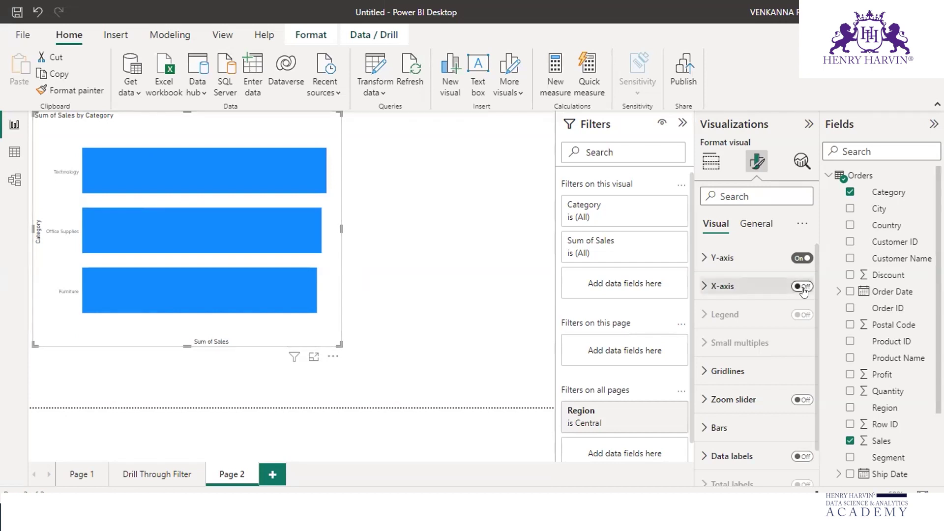
click(704, 258)
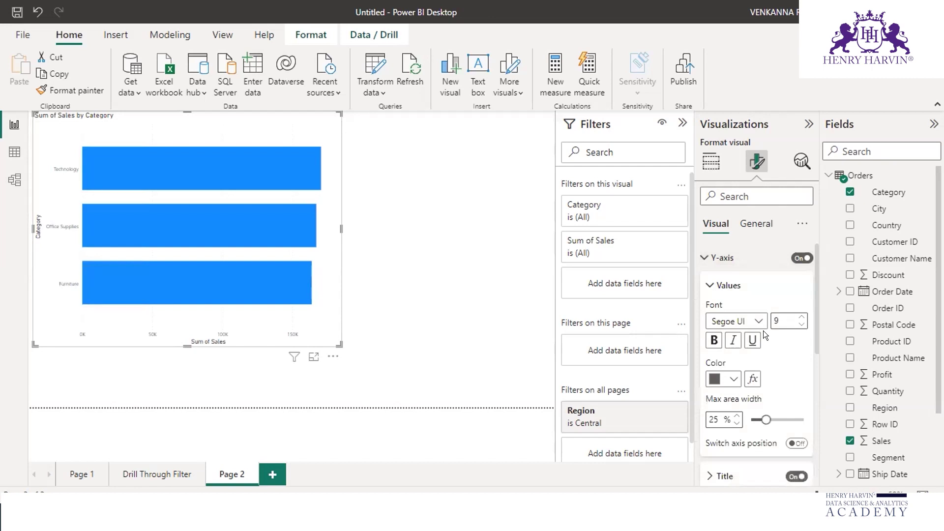
scroll(779, 336, down, 1)
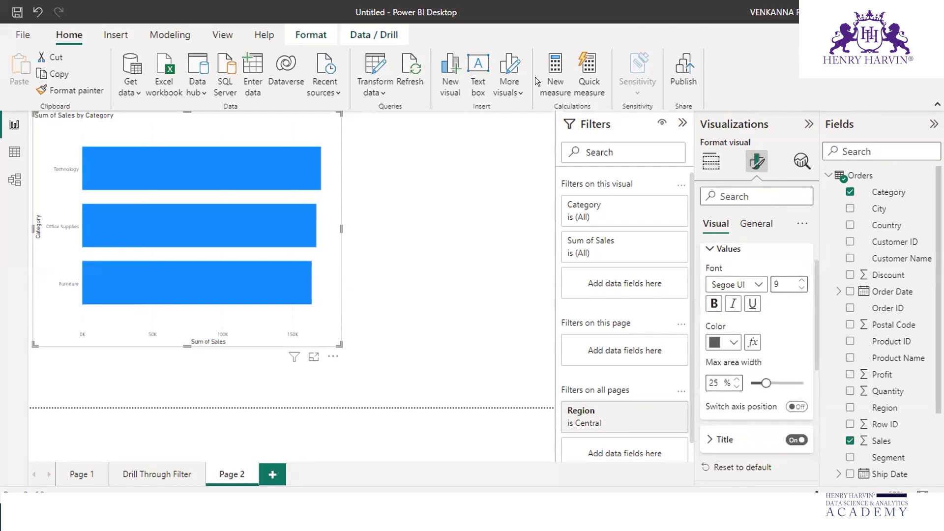
drag(781, 271, 770, 258)
mouse_move(52, 157)
mouse_down()
mouse_move(52, 146)
mouse_move(74, 153)
mouse_up()
mouse_move(165, 323)
mouse_down()
mouse_move(135, 317)
mouse_move(397, 346)
mouse_move(111, 309)
mouse_up()
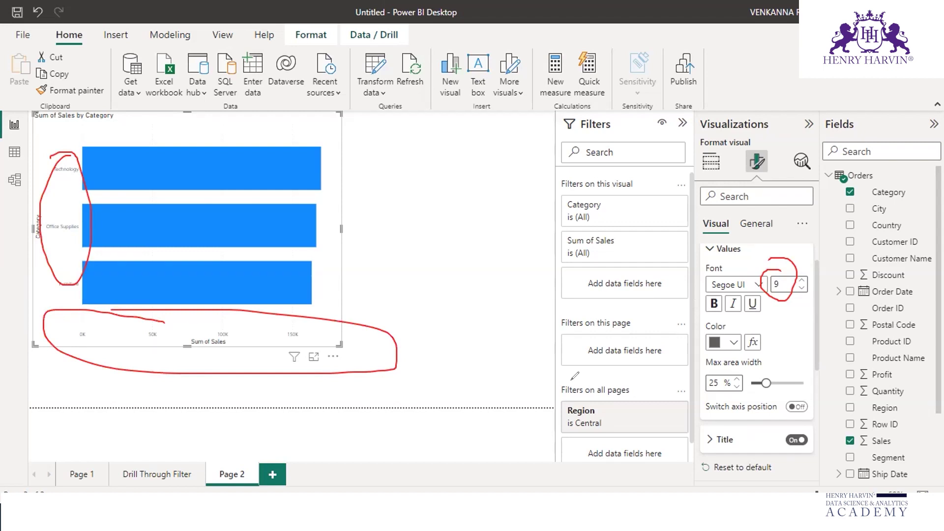
key(Escape)
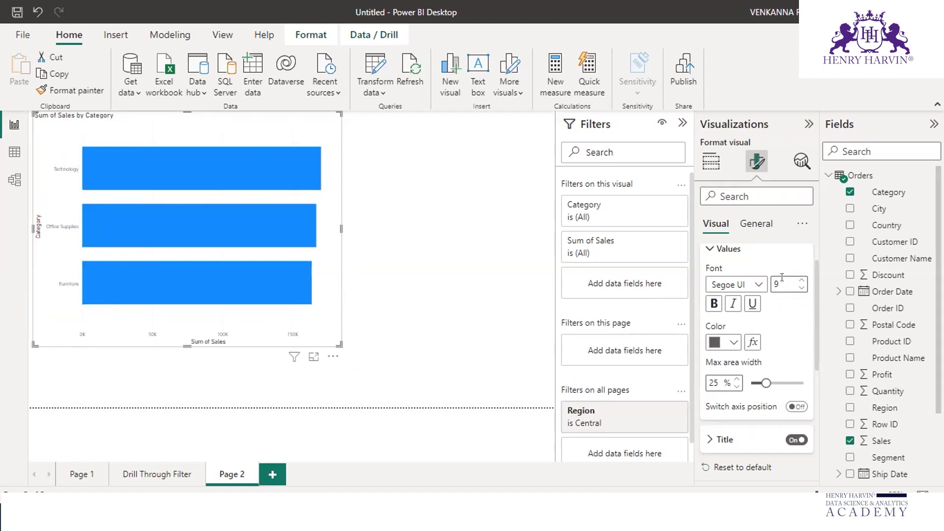
Set the font size of the chart's Y-axis values to 15 and their color to light pink
key(Tab)
text(15)
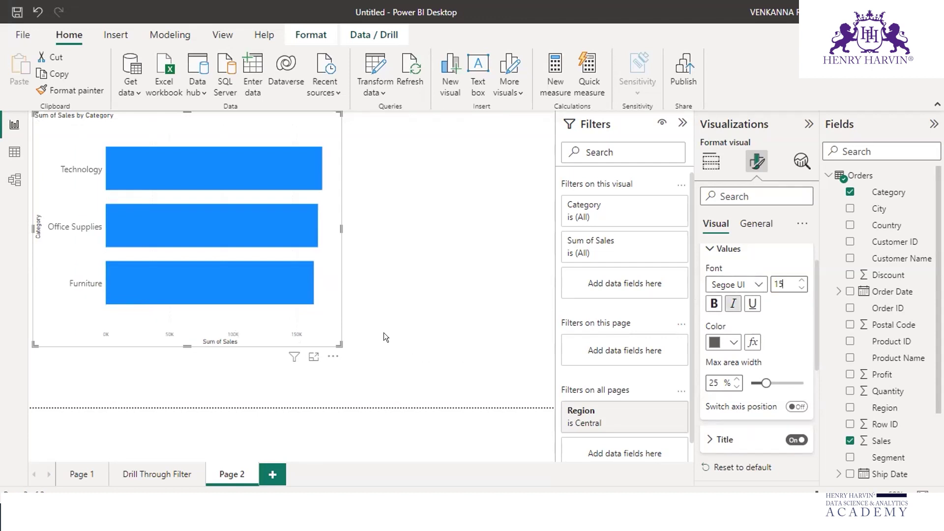
click(734, 338)
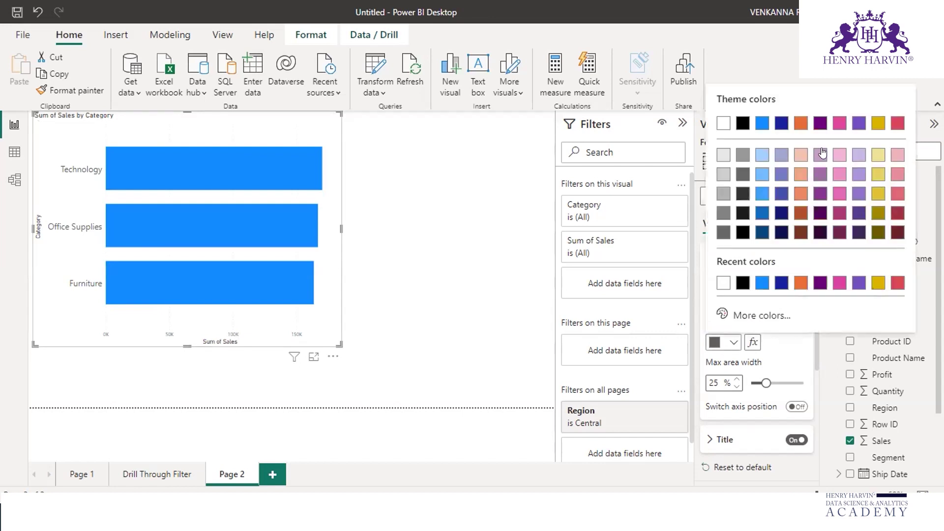
click(839, 175)
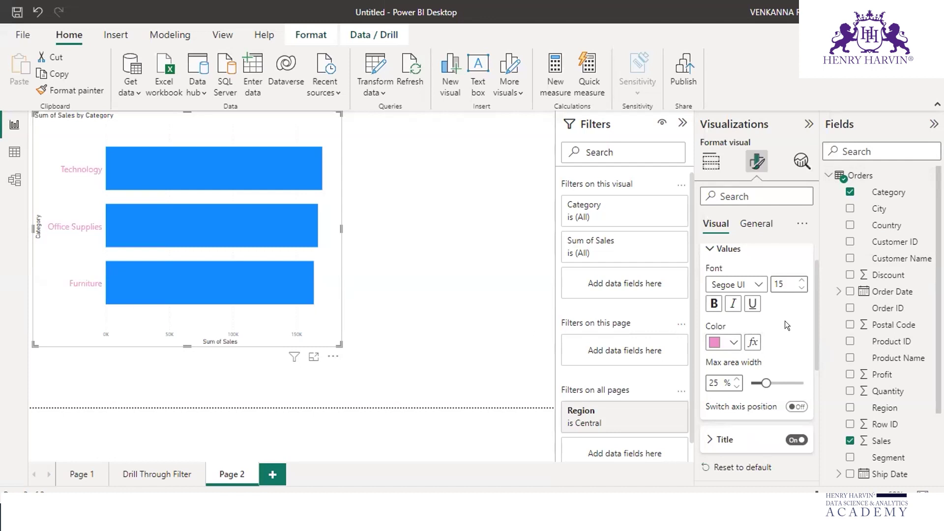
Change the Y-axis title text to "Category-wise Sales"
scroll(784, 321, down, 1)
scroll(785, 321, up, 2)
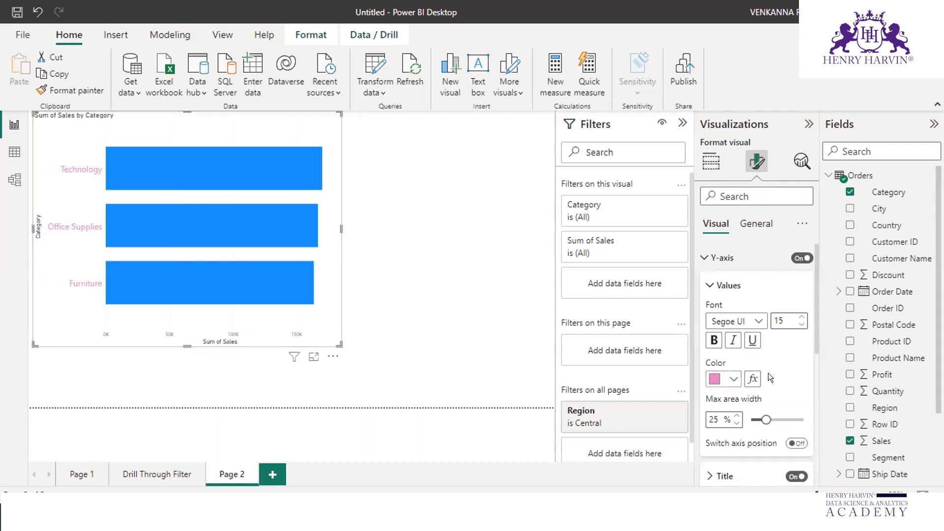
scroll(769, 372, down, 2)
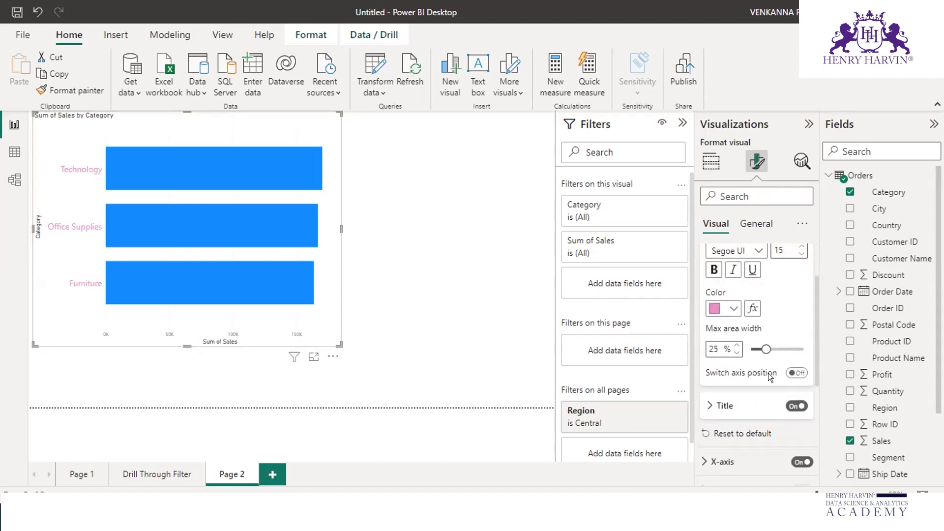
click(728, 395)
scroll(727, 388, down, 3)
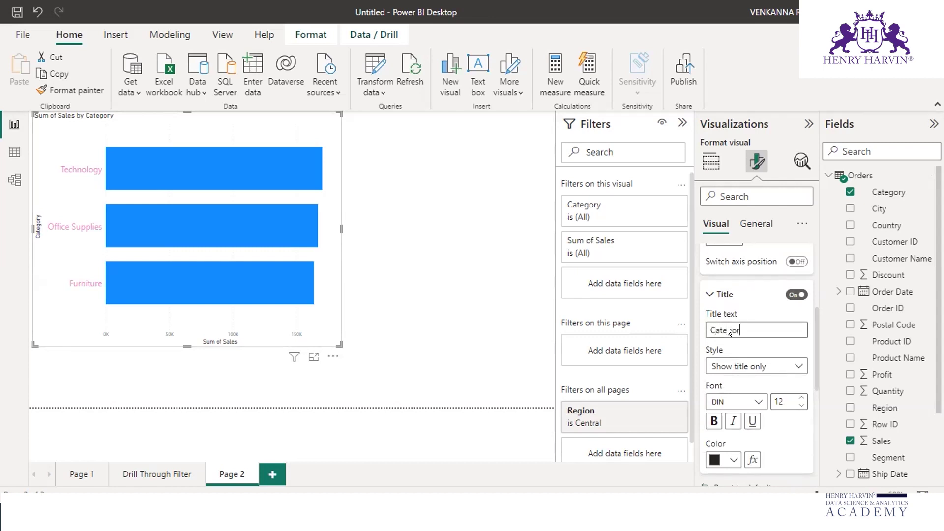
text(-wise Sales)
key(Return)
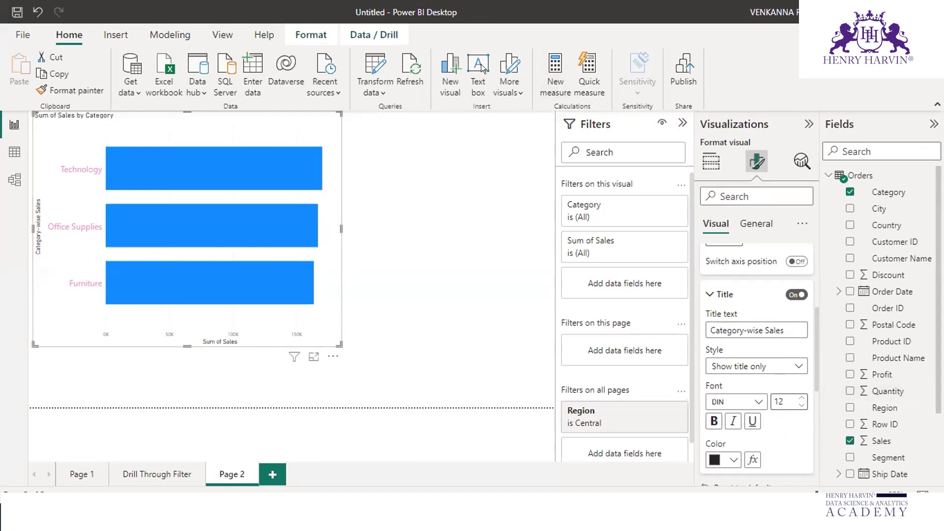
mouse_move(33, 185)
mouse_down()
mouse_move(46, 241)
mouse_move(32, 184)
mouse_up()
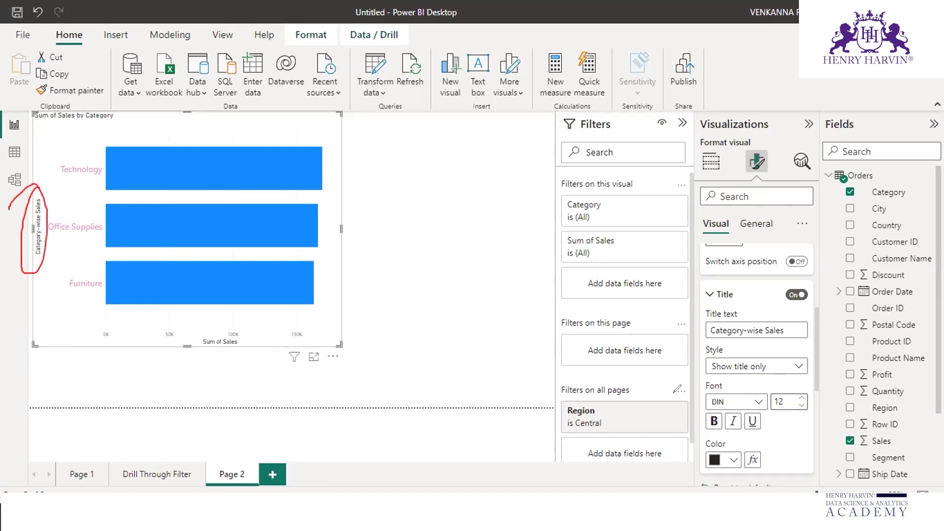
click(644, 412)
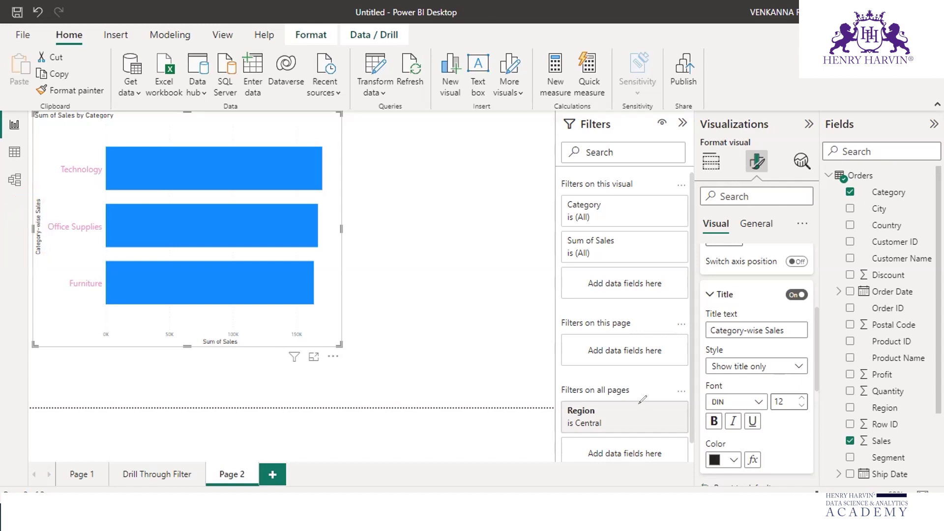
Set the Y-axis title's font size to 14, color it dark blue and recolor it orange
click(800, 397)
click(801, 397)
click(800, 397)
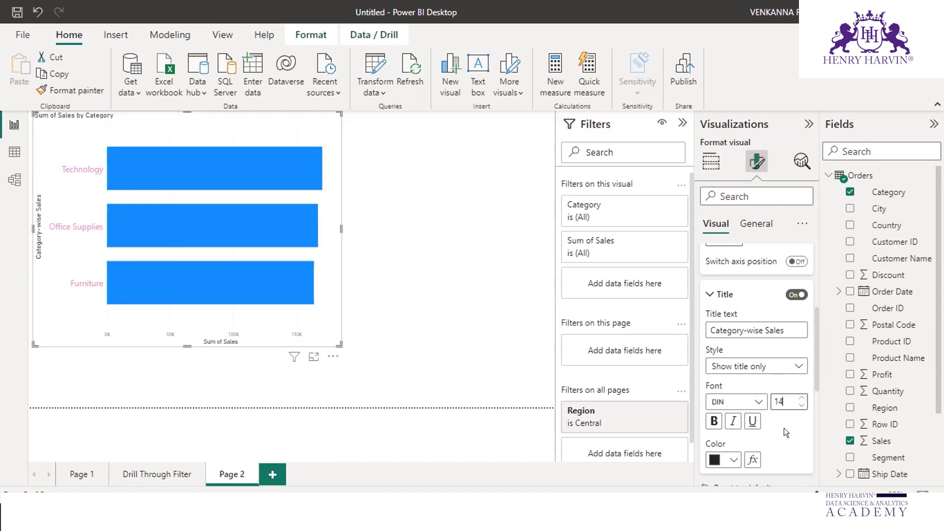
scroll(757, 427, down, 1)
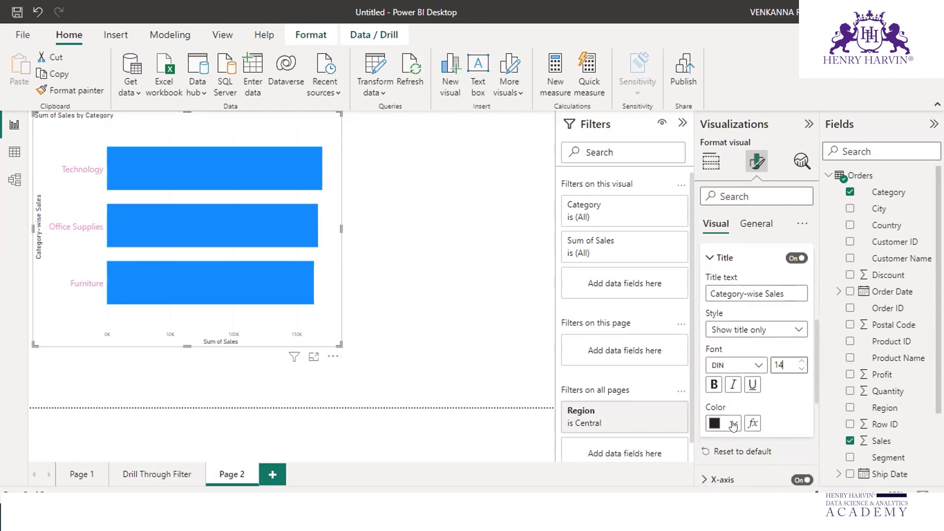
click(728, 420)
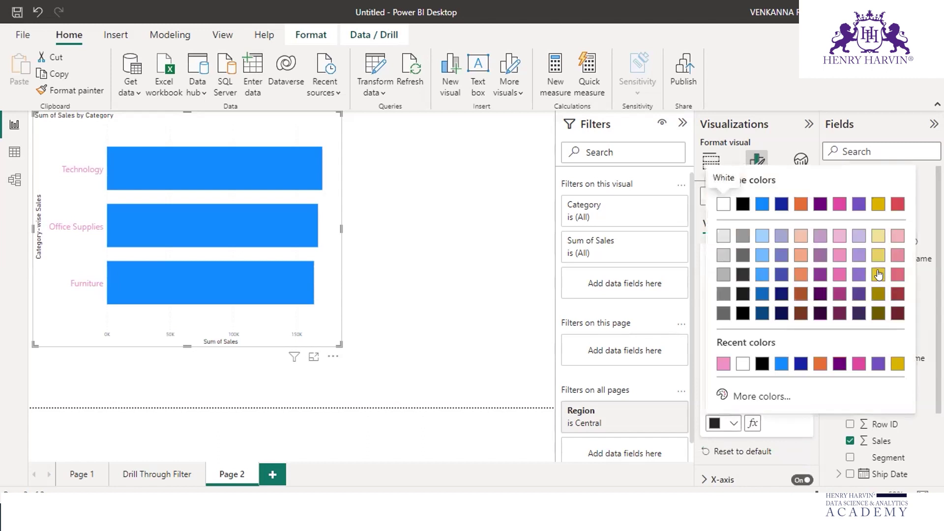
click(781, 293)
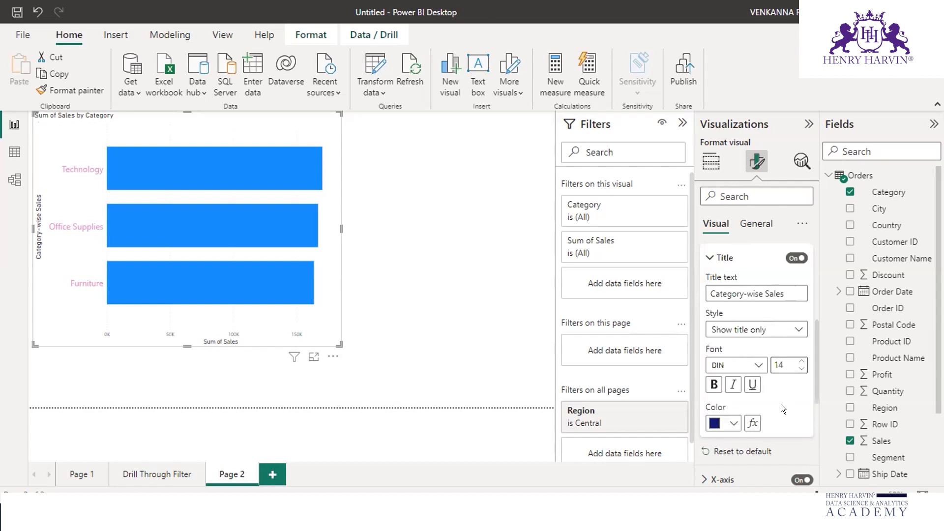
click(733, 423)
scroll(773, 385, down, 3)
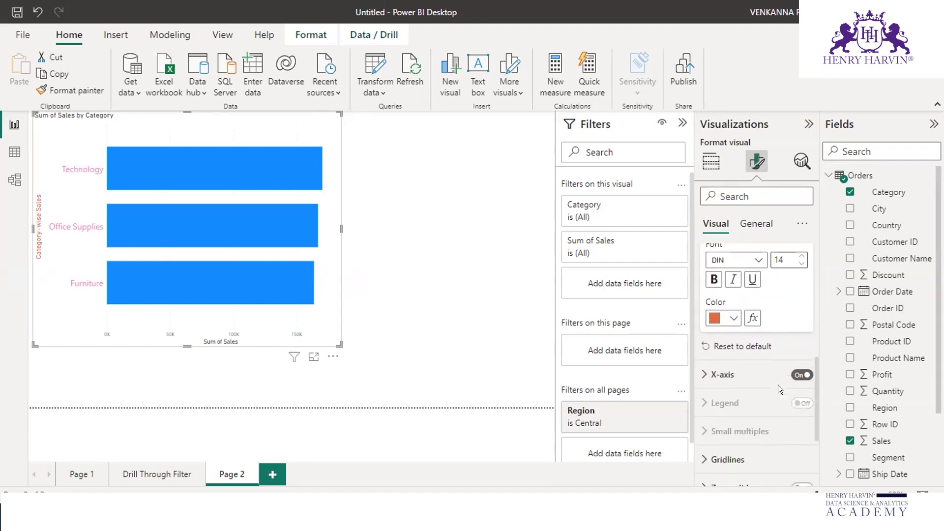
Reset all of the bar chart's Y-axis settings to their defaults
scroll(778, 383, up, 2)
scroll(741, 341, down, 2)
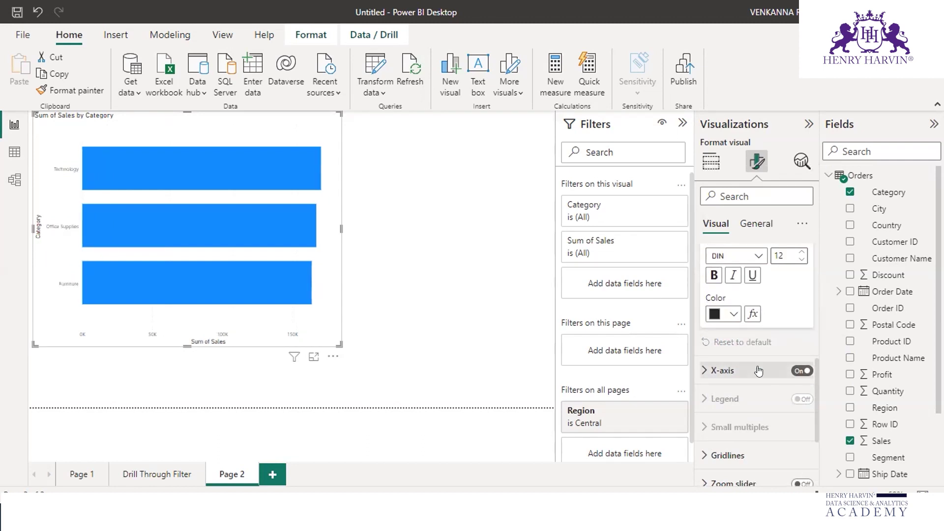
scroll(803, 301, up, 4)
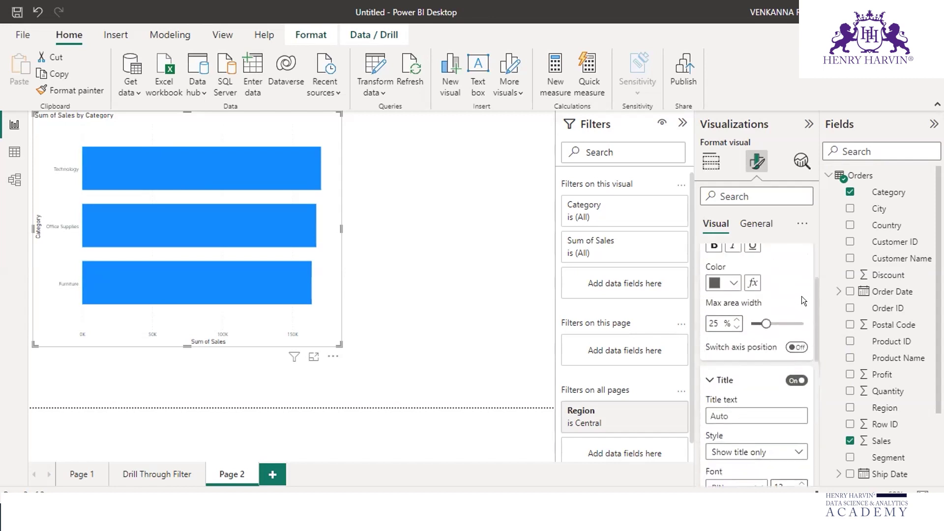
scroll(804, 301, up, 2)
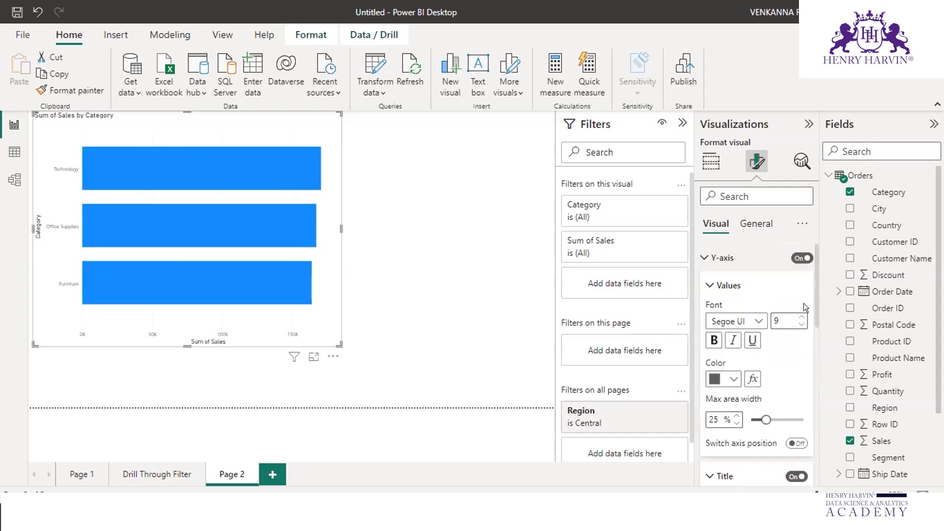
Collapse the Y-axis formatting options and show the X-axis Range settings
click(710, 285)
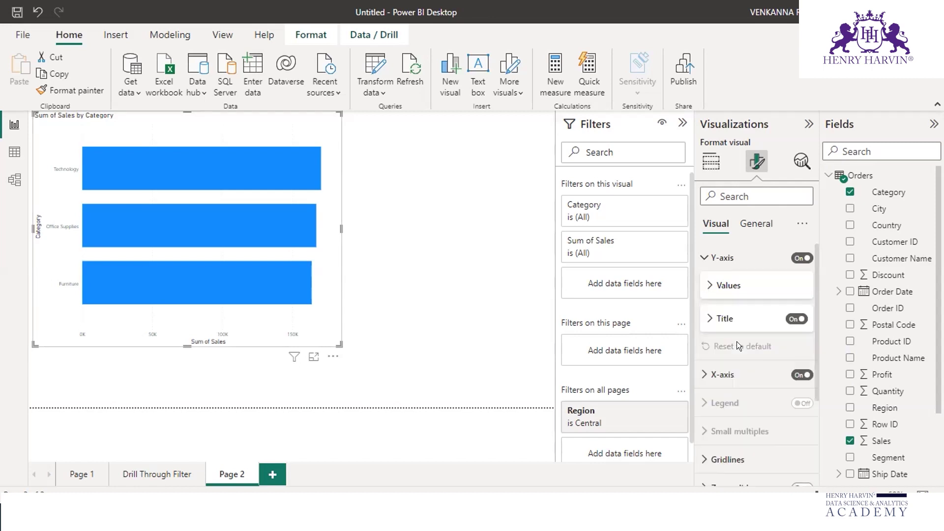
scroll(735, 339, down, 1)
click(704, 302)
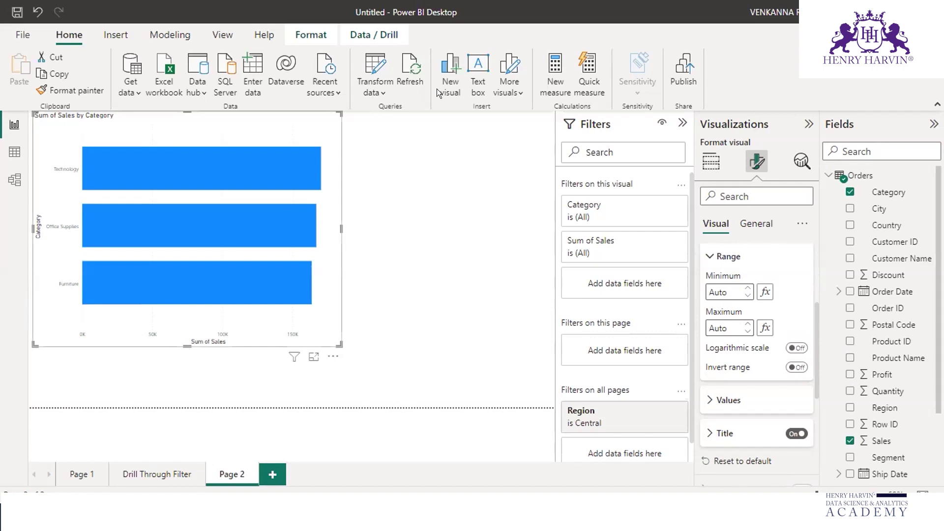
mouse_move(748, 266)
mouse_down()
mouse_move(775, 315)
mouse_move(710, 254)
mouse_up()
mouse_move(83, 312)
mouse_down()
mouse_move(88, 347)
mouse_move(82, 314)
mouse_up()
mouse_move(304, 322)
mouse_down()
mouse_move(274, 345)
mouse_move(327, 329)
mouse_move(287, 311)
mouse_up()
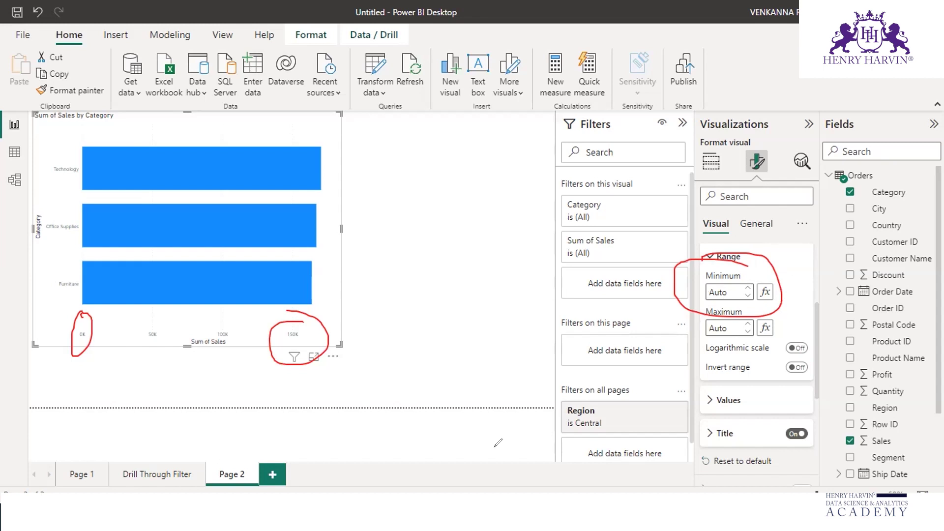
click(570, 450)
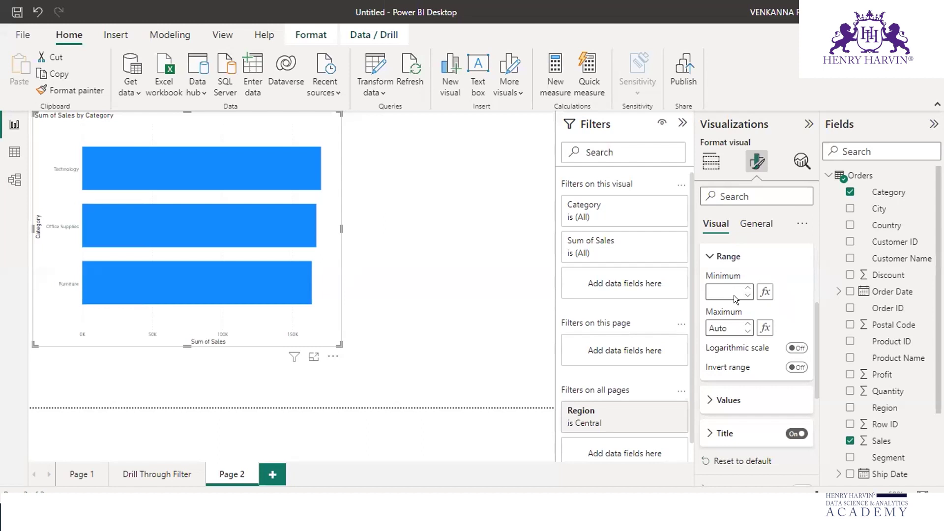
Set the minimum of the X-axis range to 100000, removing any extra zeros
text(10000)
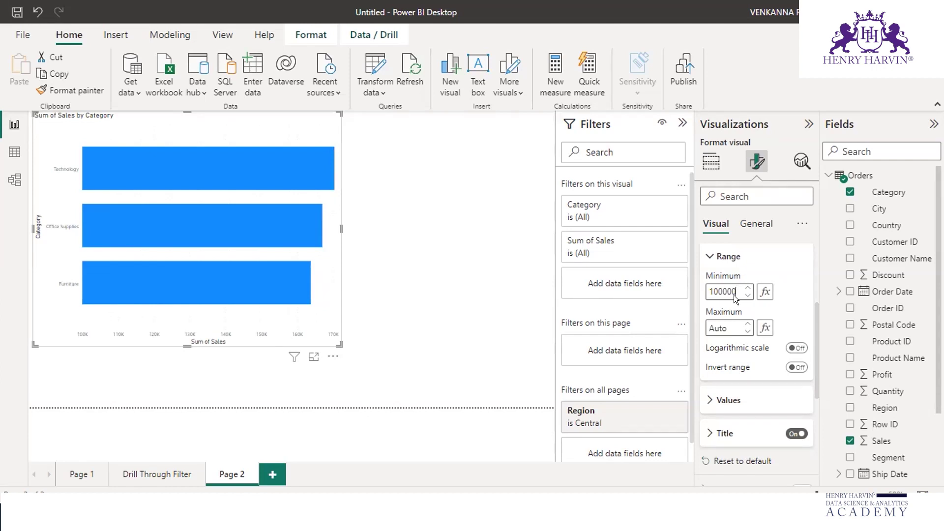
text(00)
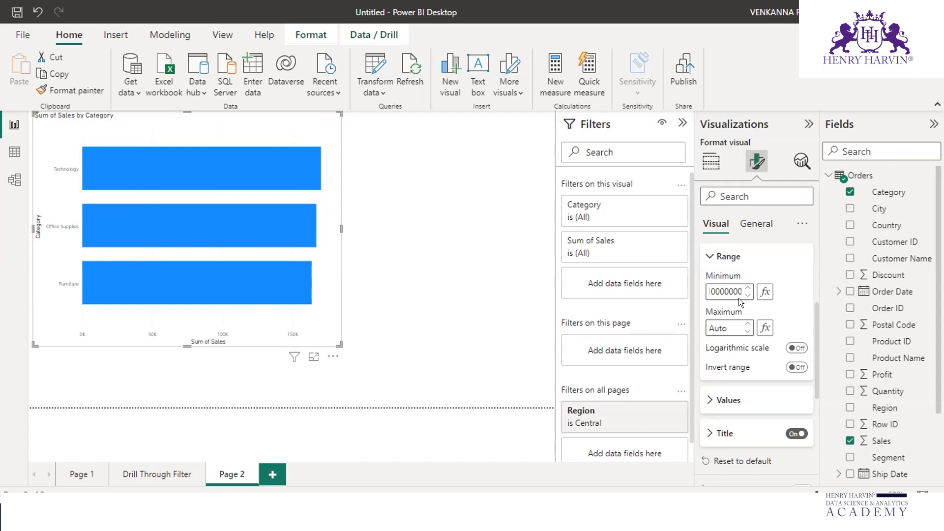
right_click(738, 298)
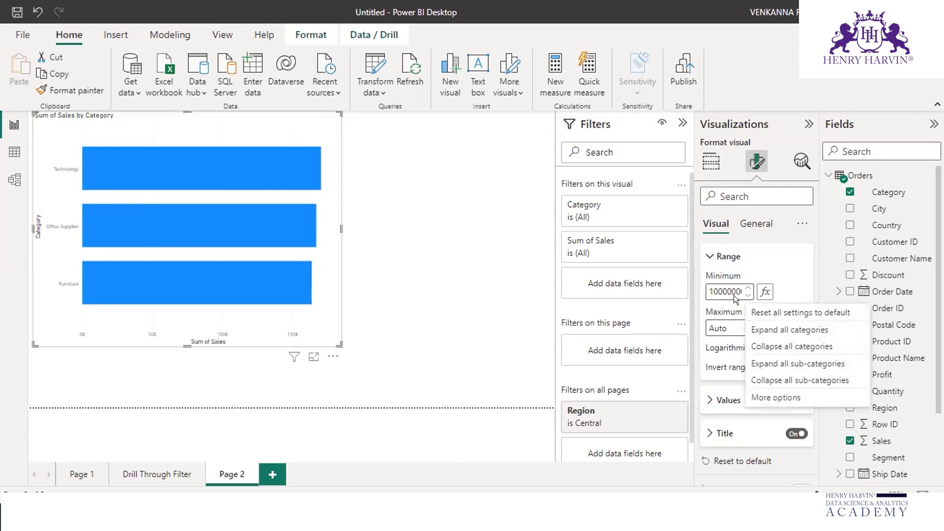
click(746, 294)
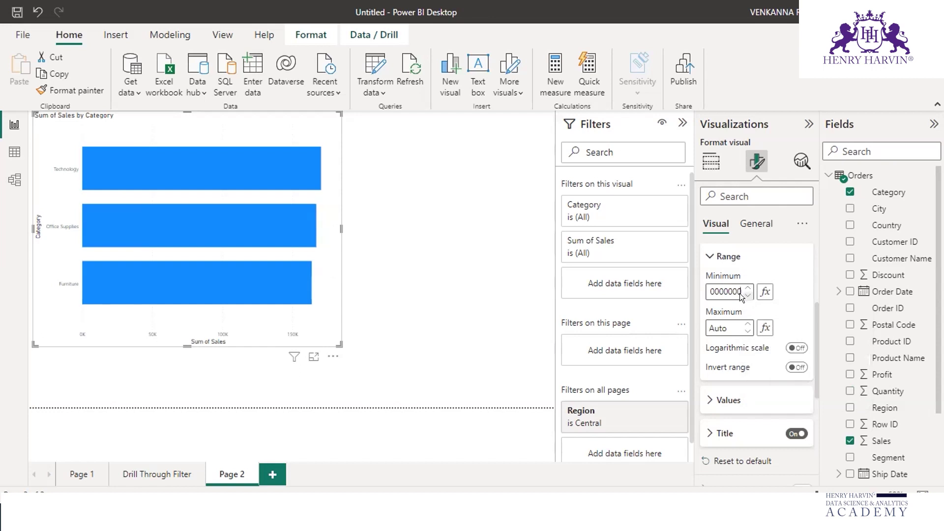
right_click(744, 295)
click(736, 292)
key(BackSpace)
key(Menu)
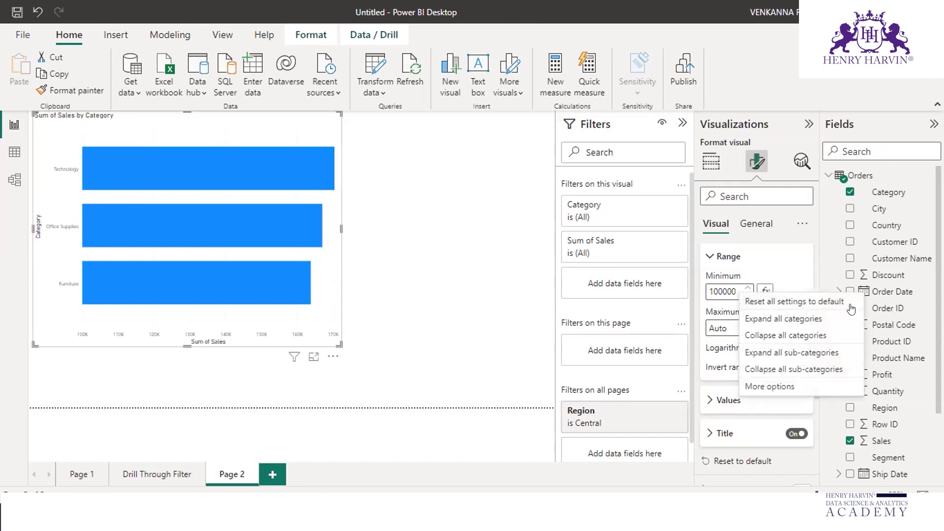
Set the maximum of the X-axis range to 200000
click(783, 276)
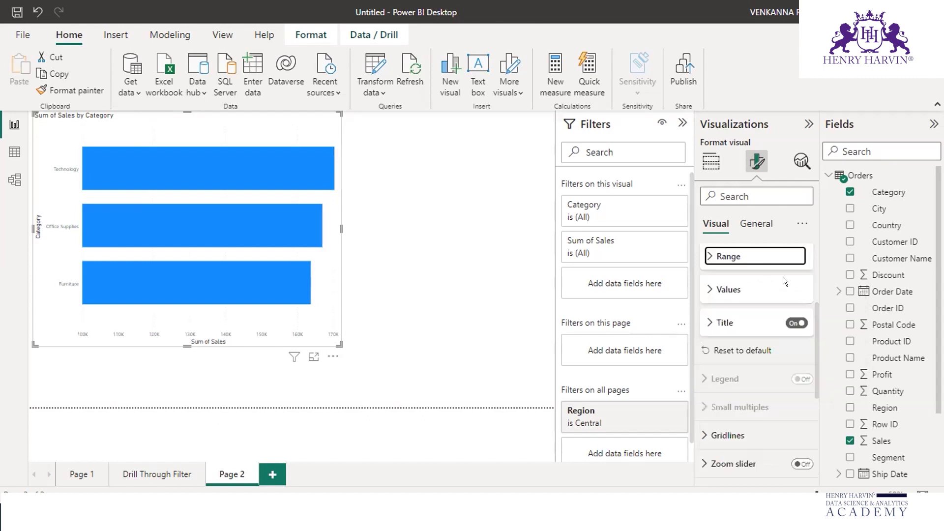
key(Return)
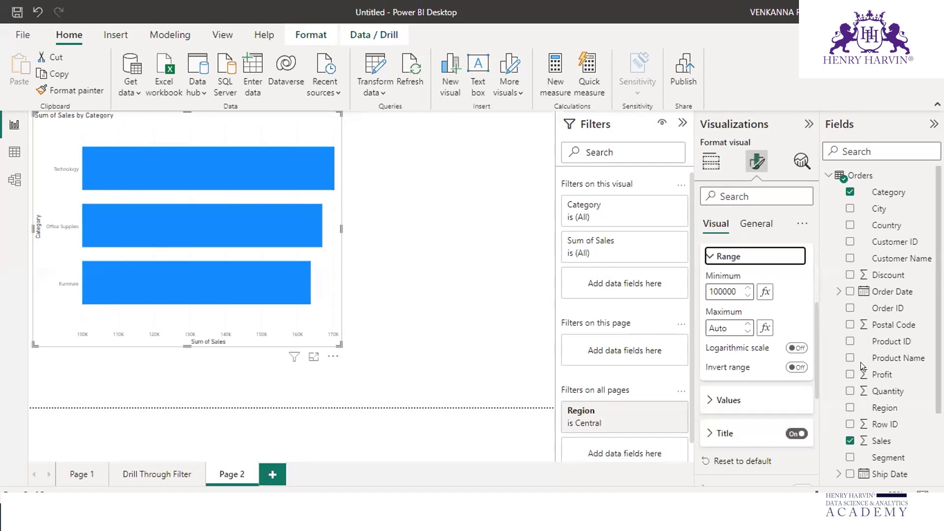
click(726, 328)
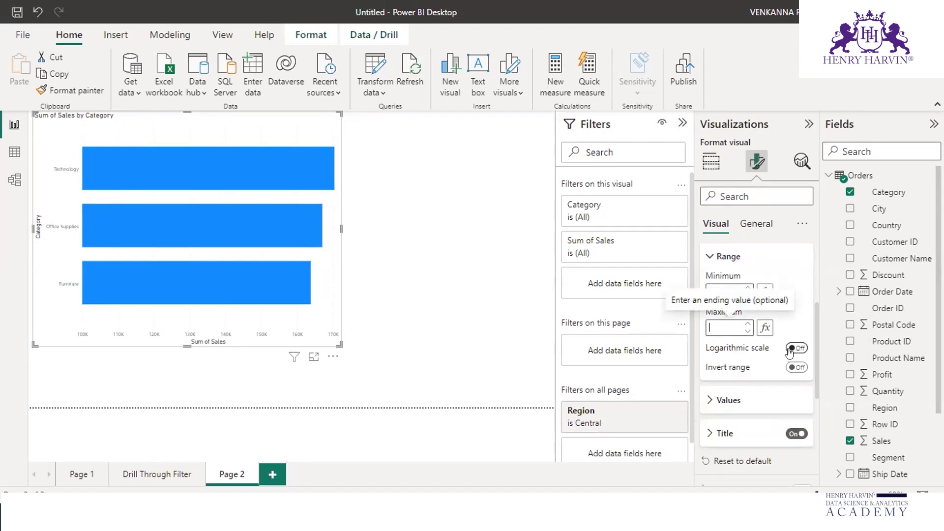
text(200000)
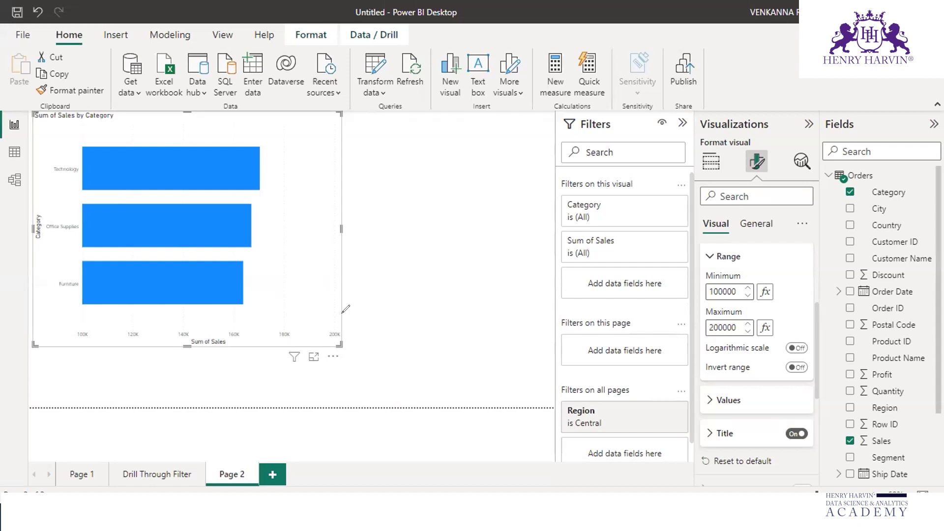
mouse_move(346, 316)
mouse_down()
mouse_move(309, 319)
mouse_move(350, 335)
mouse_move(316, 318)
mouse_up()
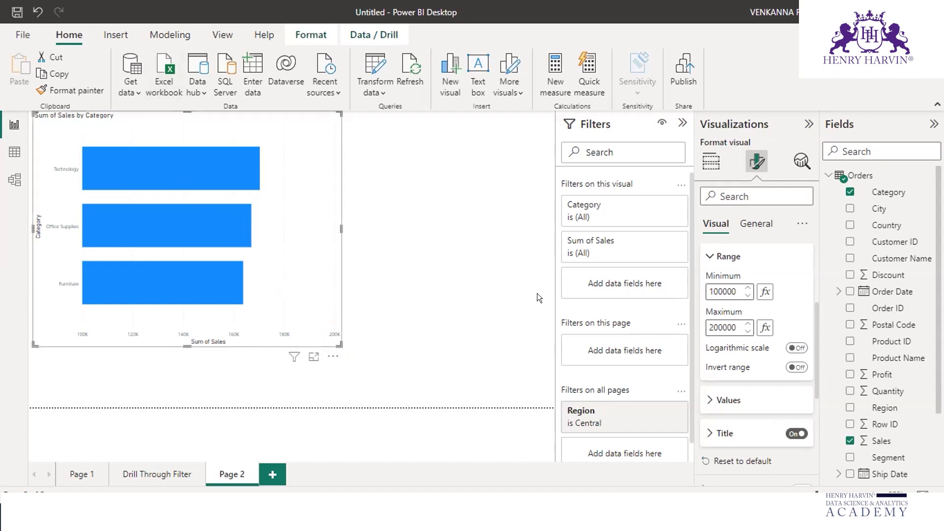
Set the X-axis values to font size 15 and a dark red color
click(739, 400)
click(787, 362)
drag(773, 359, 846, 374)
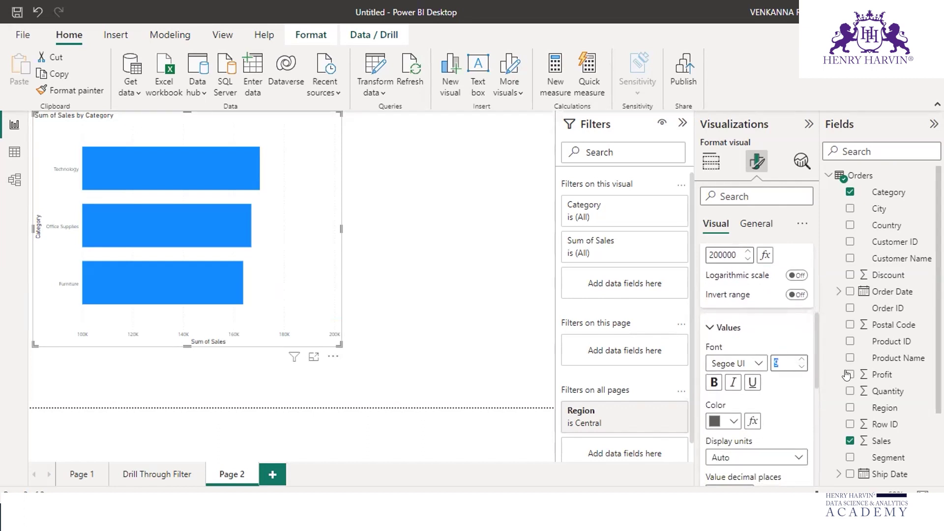
text(15)
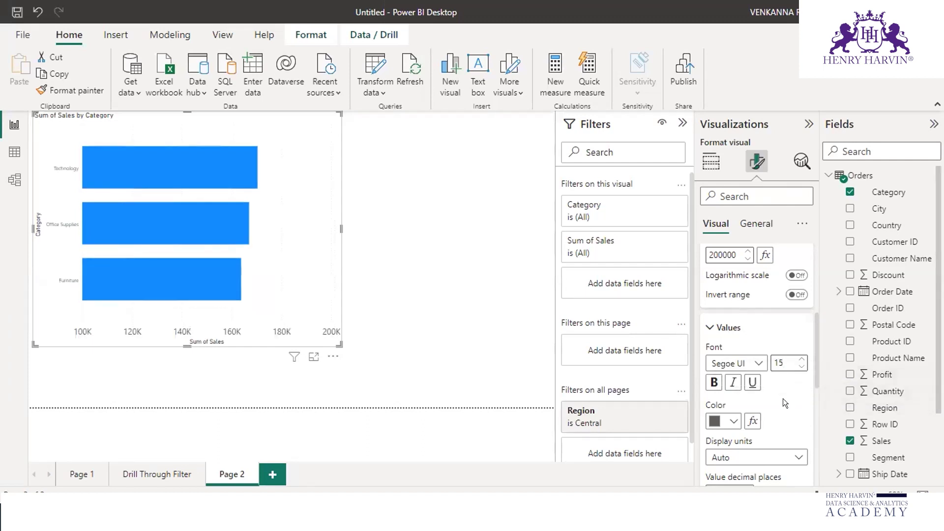
click(728, 422)
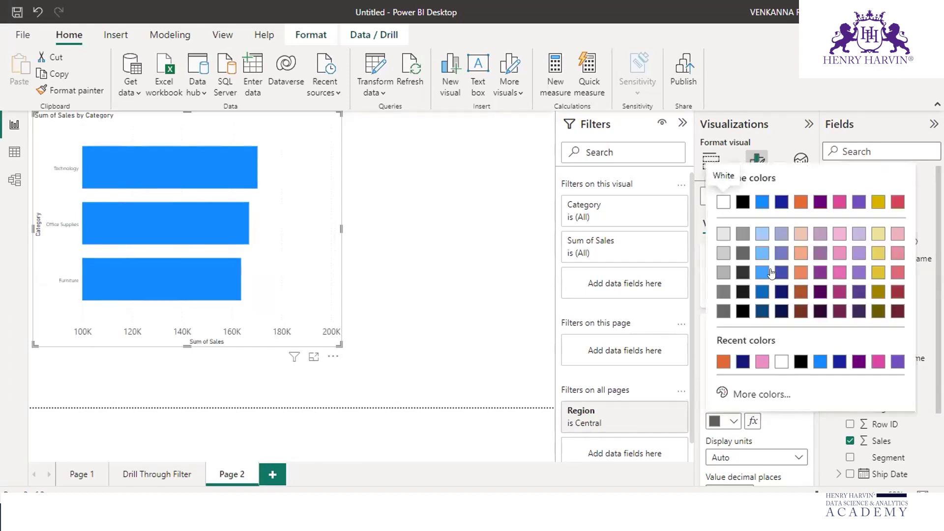
click(897, 293)
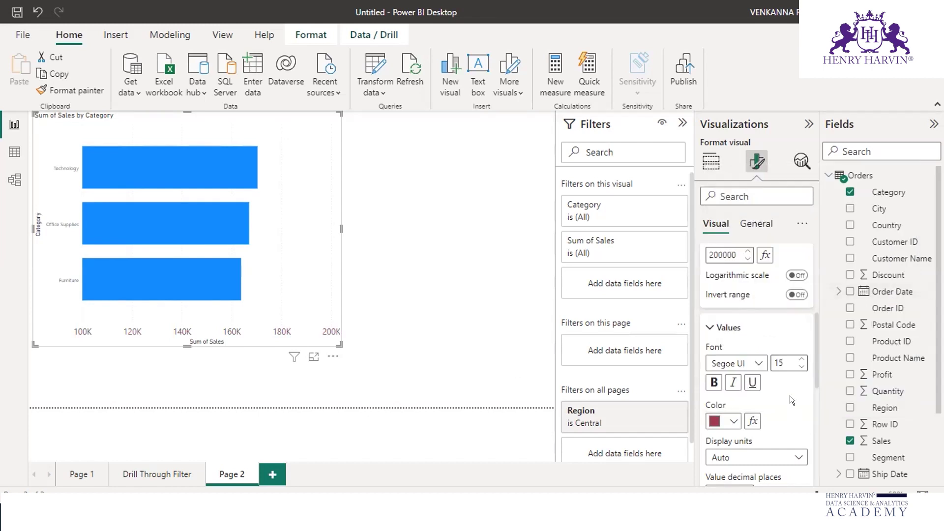
Reopen the X-axis Values settings and examine the available Display units options
click(756, 161)
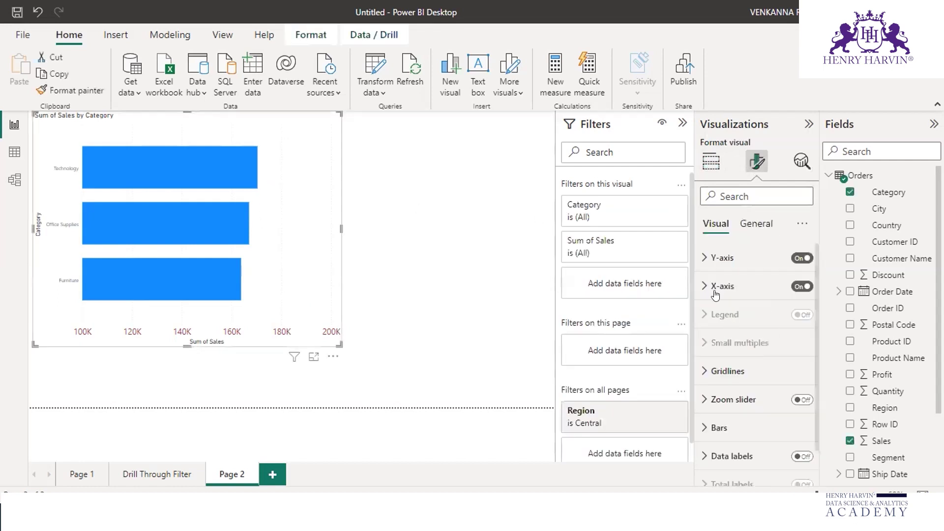
click(716, 288)
scroll(779, 343, down, 2)
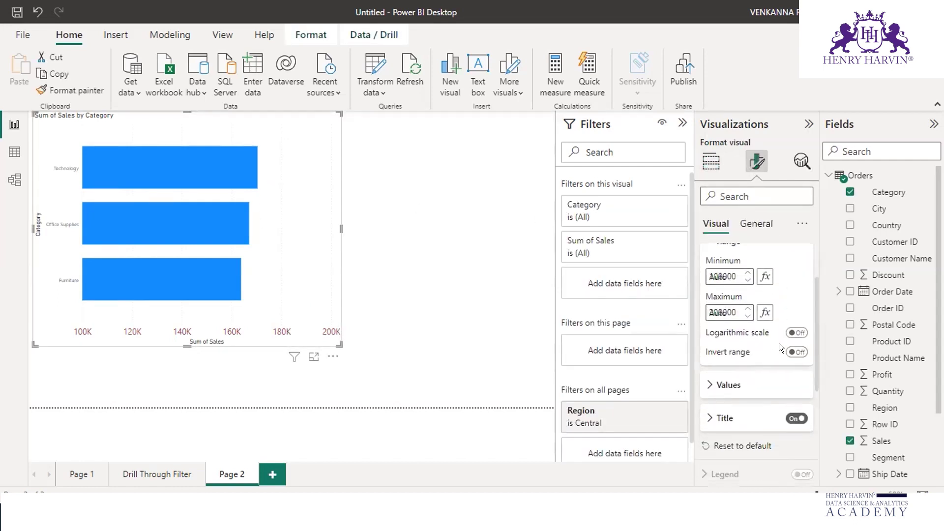
scroll(779, 343, down, 3)
scroll(779, 343, down, 1)
scroll(723, 350, up, 3)
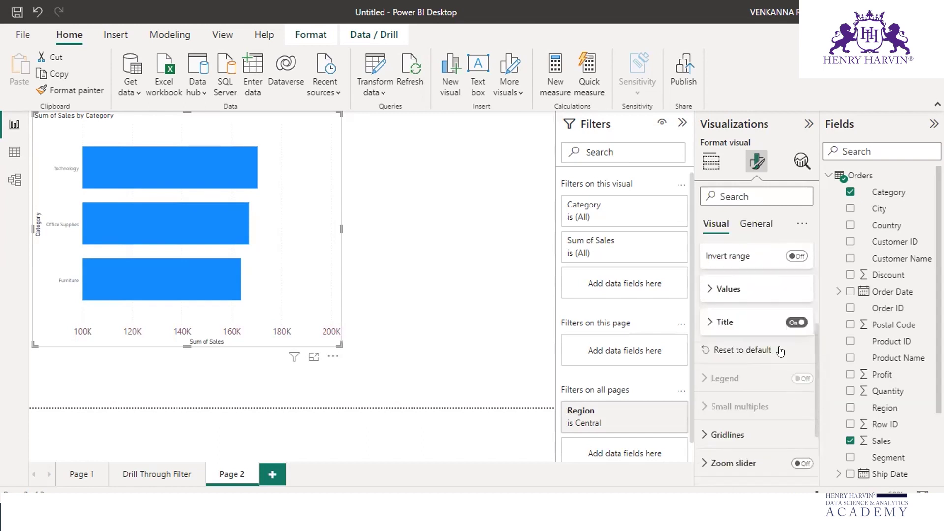
scroll(726, 319, up, 1)
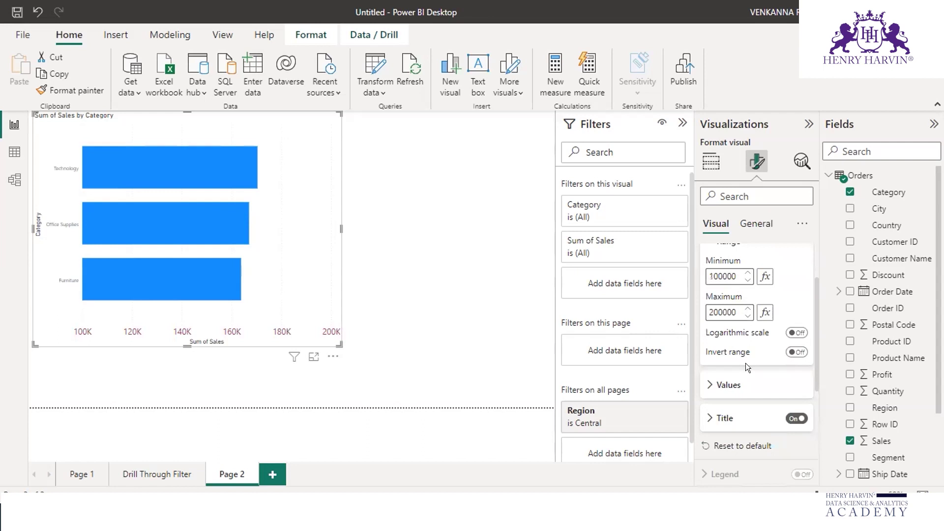
scroll(746, 363, down, 2)
click(715, 311)
scroll(809, 388, down, 4)
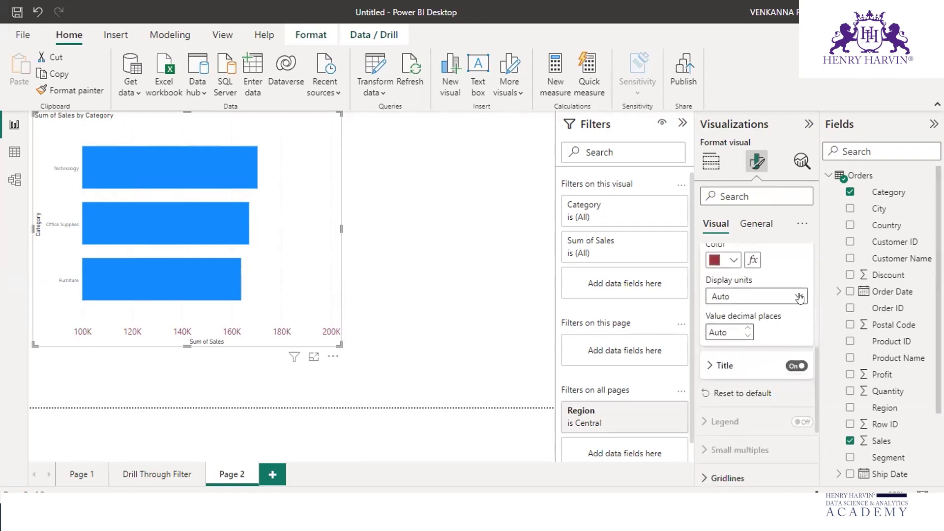
click(799, 297)
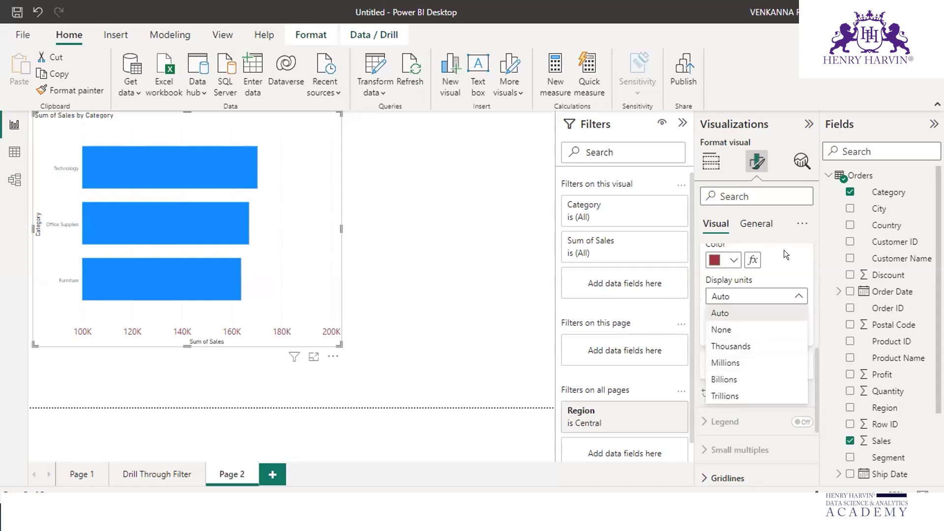
click(762, 406)
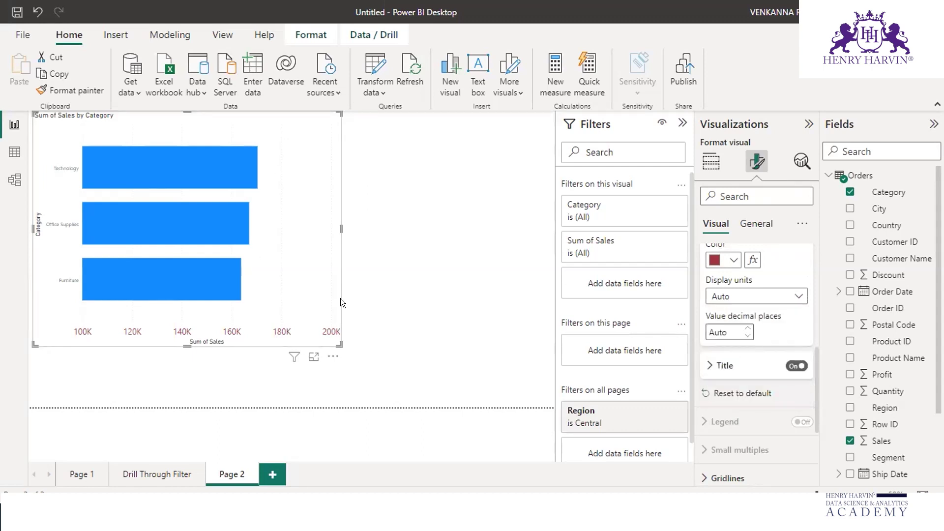
Try None and Thousands as the display units of the X-axis values
mouse_move(243, 312)
mouse_down()
mouse_move(213, 309)
mouse_move(244, 313)
mouse_up()
click(791, 296)
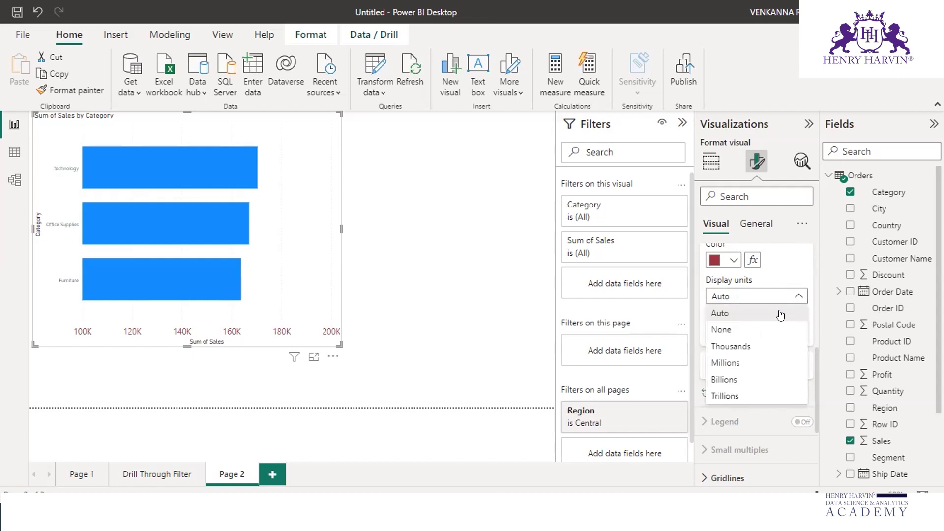
click(730, 329)
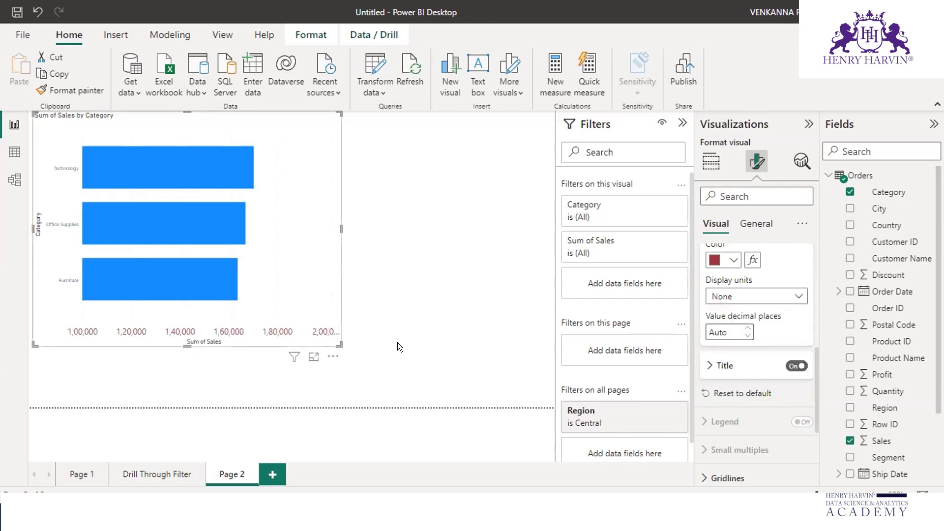
click(794, 296)
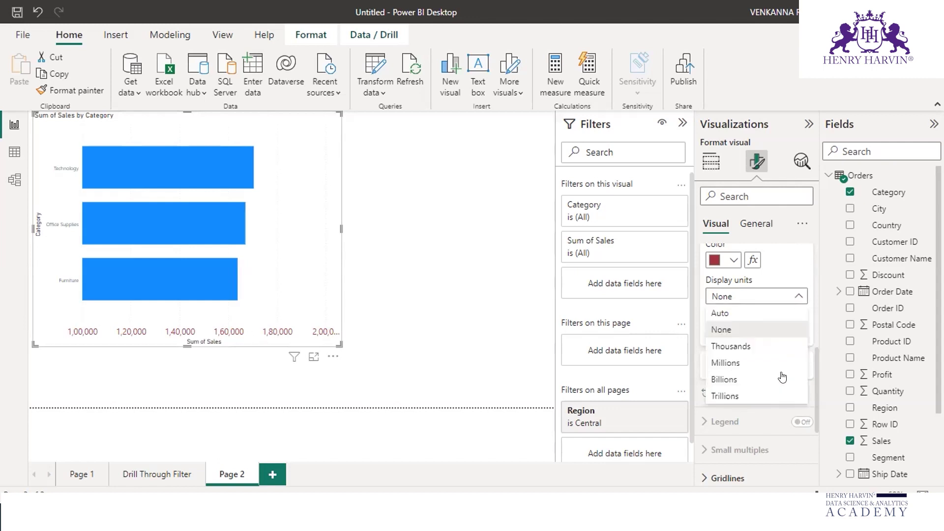
click(752, 346)
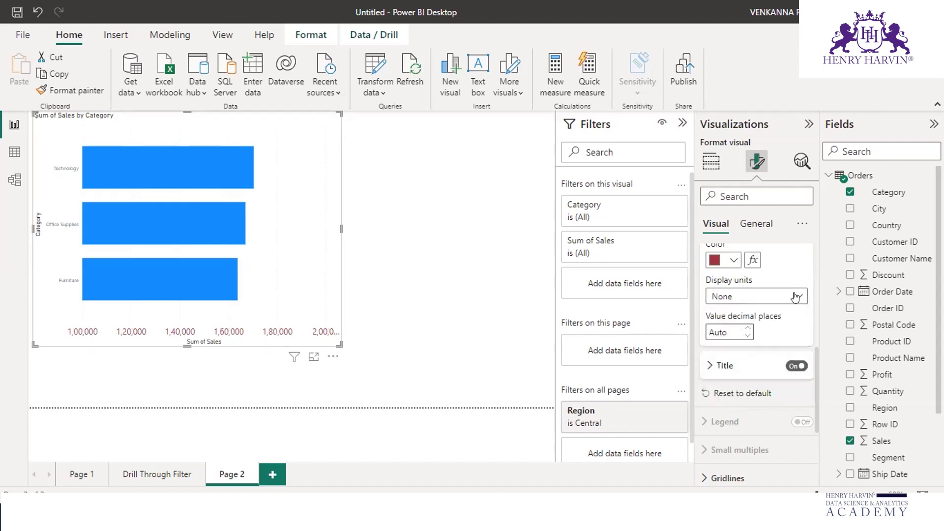
Try Millions and Billions as the display units of the X-axis values
click(749, 296)
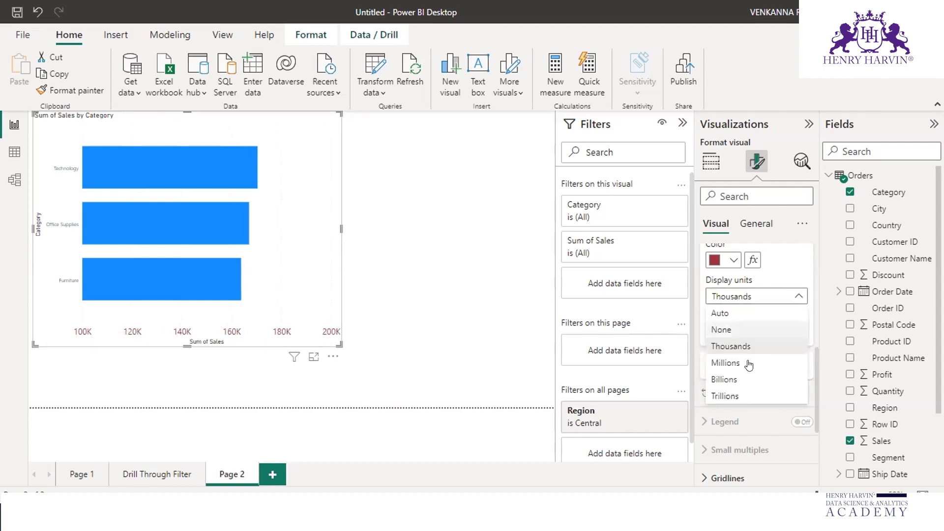
click(749, 363)
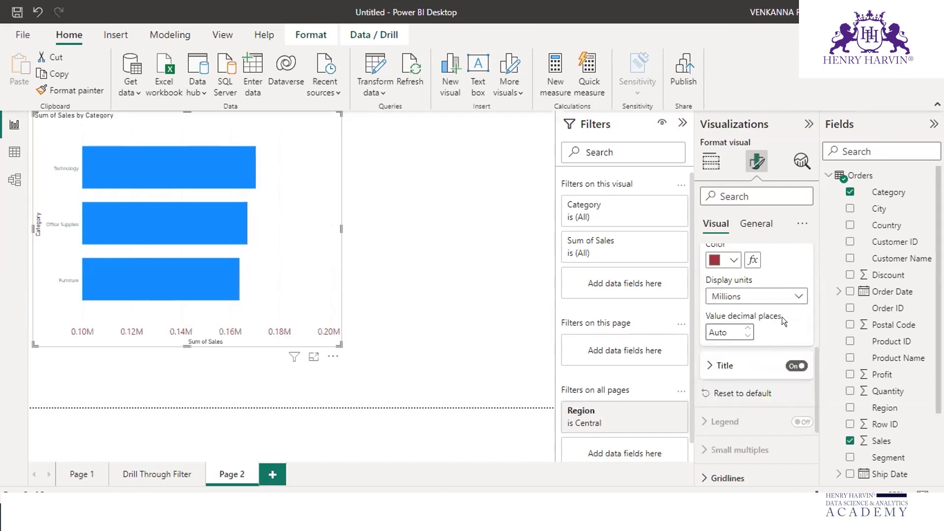
click(793, 295)
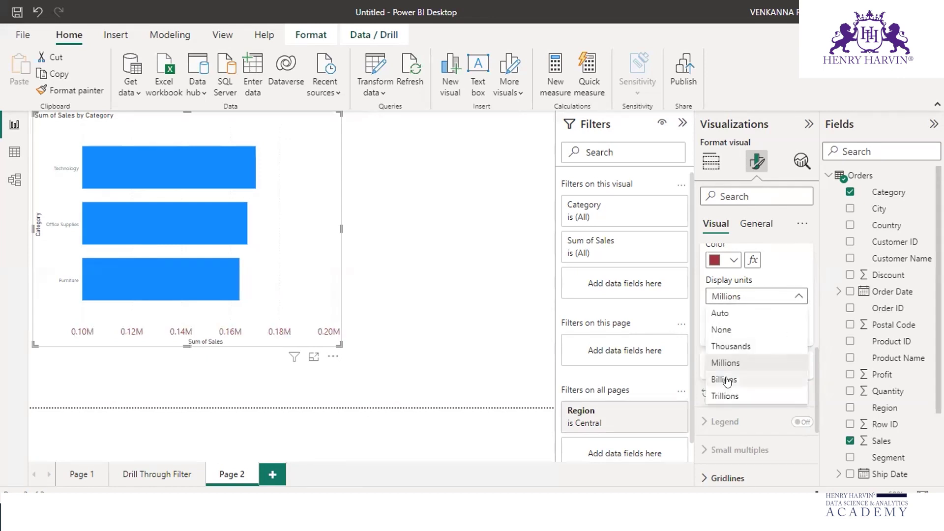
click(726, 377)
Try Trillions as the X-axis display units, and return the setting to Auto
click(792, 295)
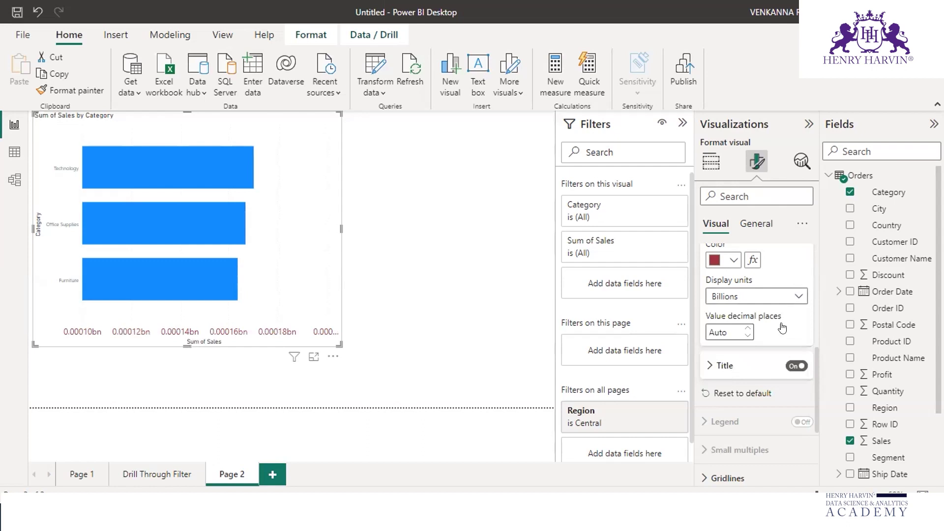
click(736, 396)
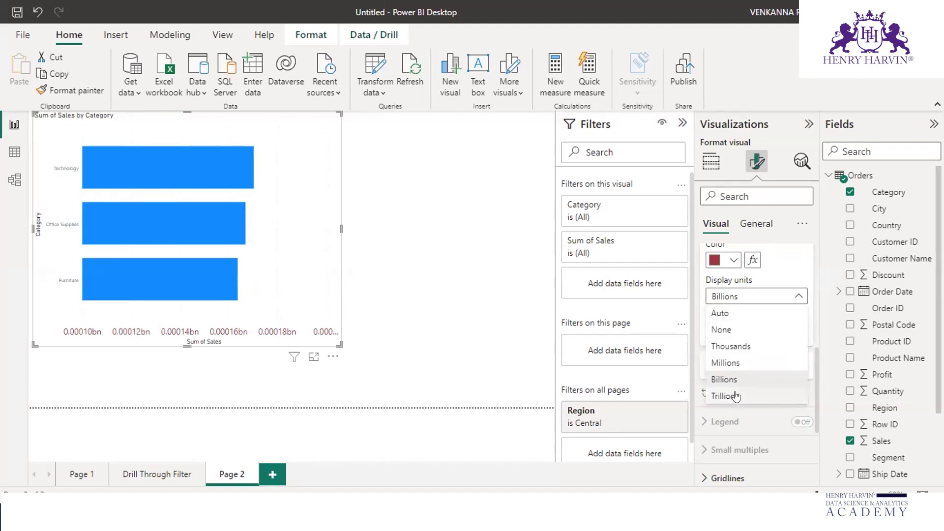
click(736, 396)
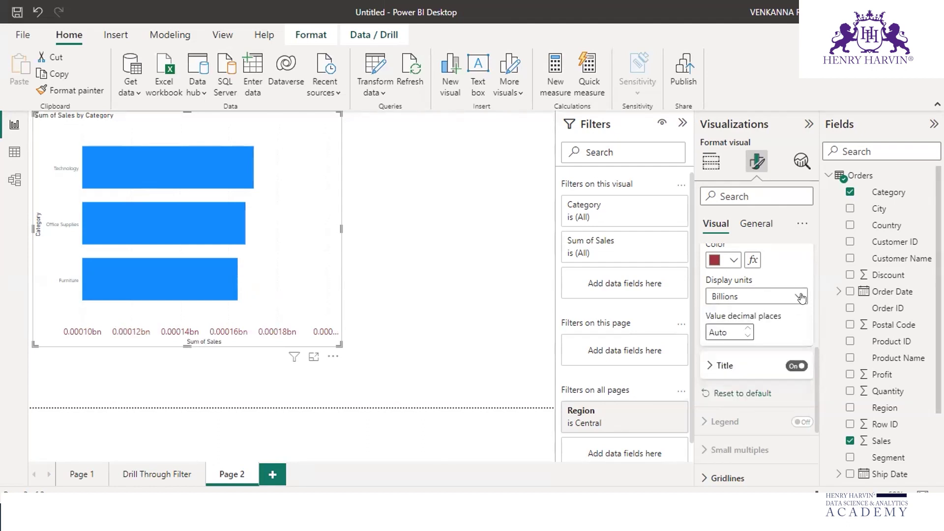
click(758, 296)
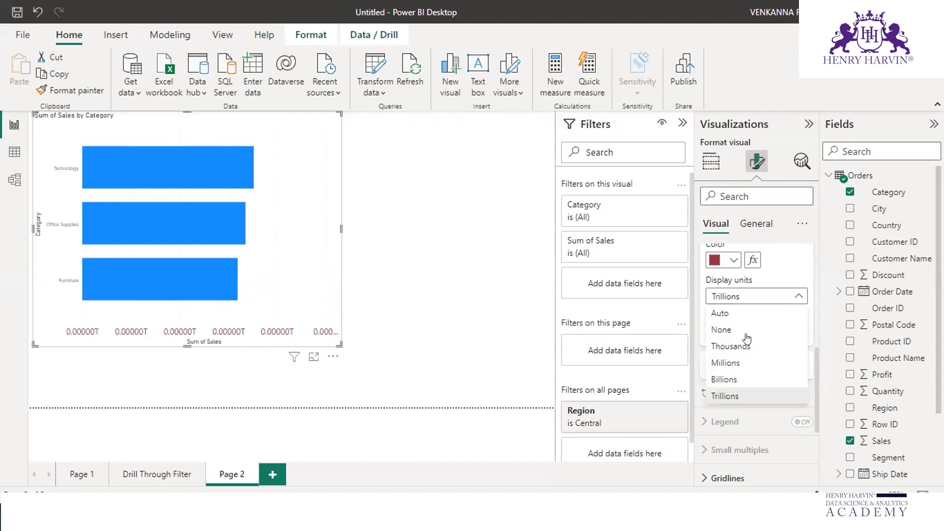
click(728, 312)
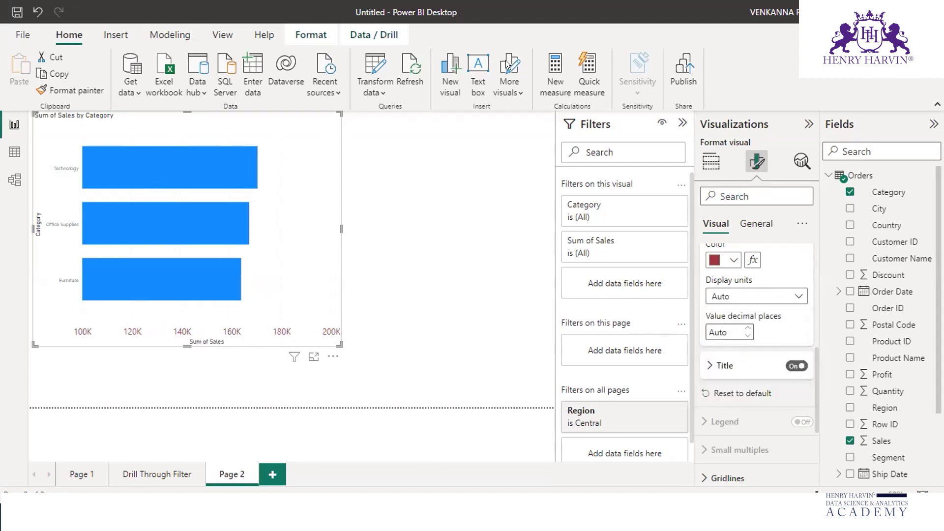
mouse_move(794, 274)
mouse_down()
mouse_move(723, 313)
mouse_move(732, 262)
mouse_up()
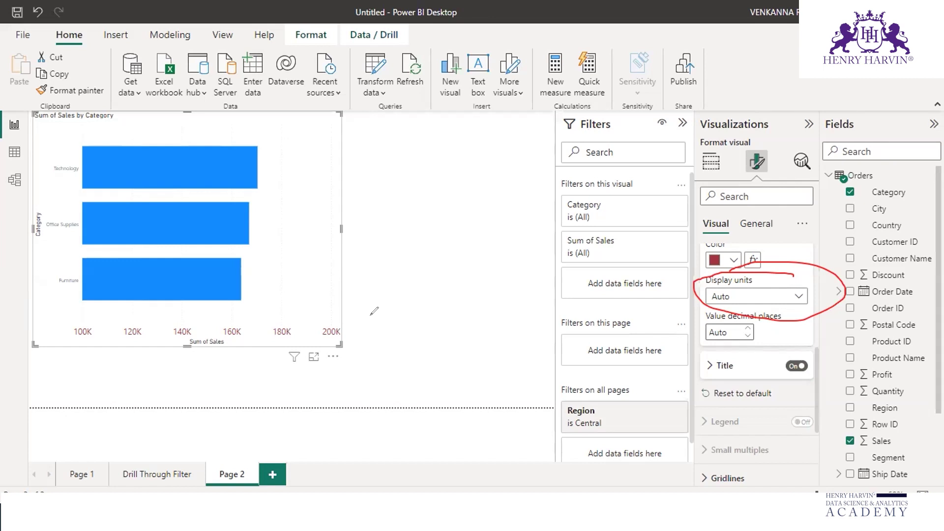
key(Escape)
Turn on the bar chart's zoom slider and move the upper end of its X-axis slider to about 180K
scroll(795, 319, down, 3)
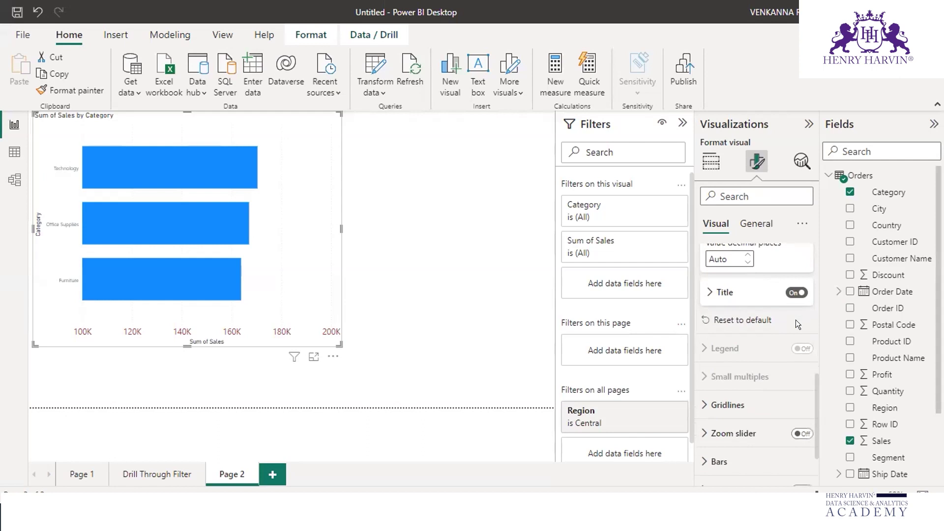
scroll(796, 319, down, 3)
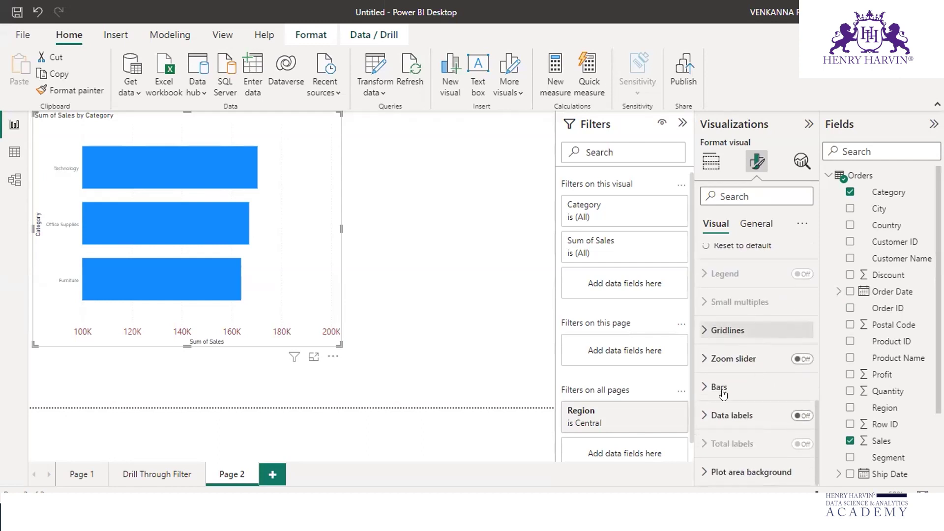
click(713, 359)
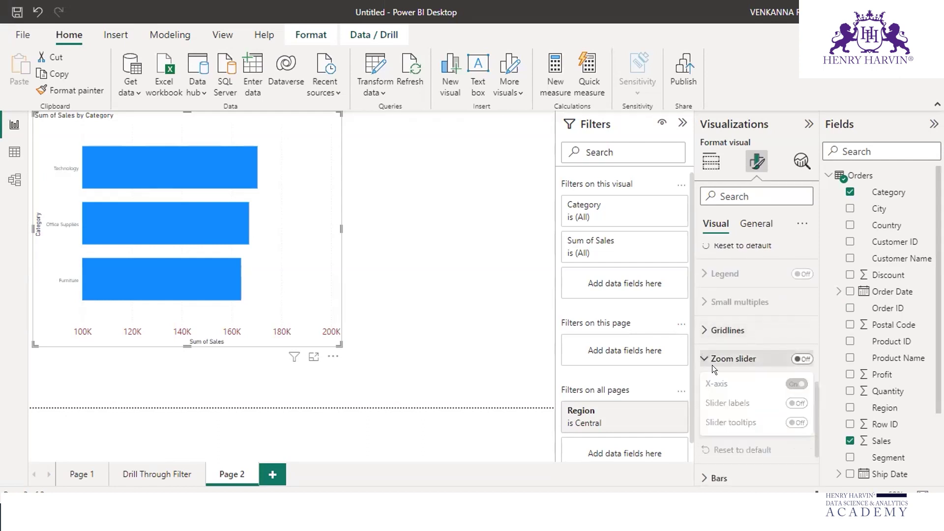
click(802, 361)
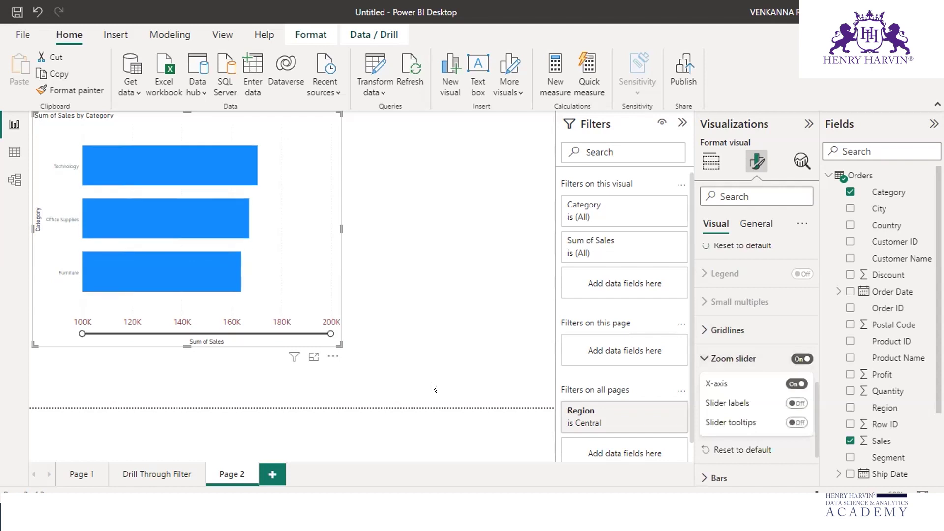
drag(328, 333, 195, 327)
drag(252, 333, 278, 334)
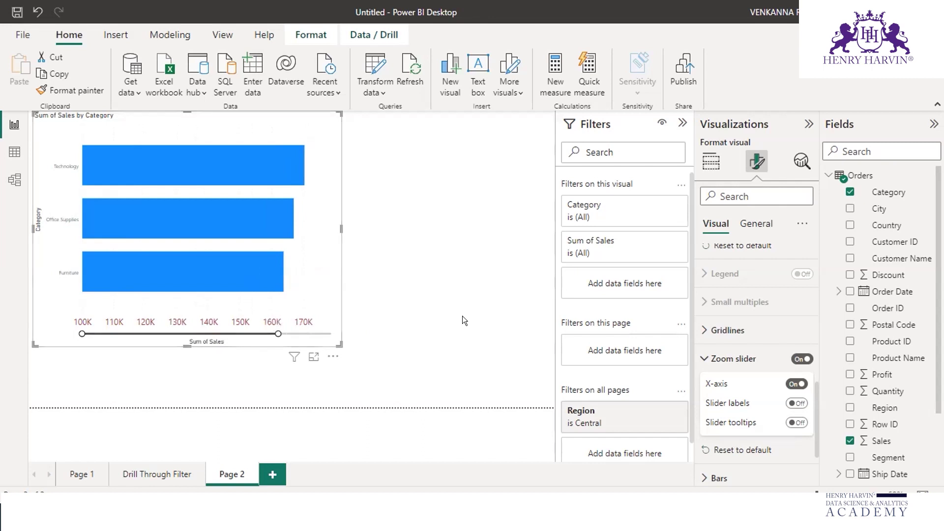
Deselect and reselect the bar chart, and reopen its visual formatting options down to the Data labels entry
click(413, 374)
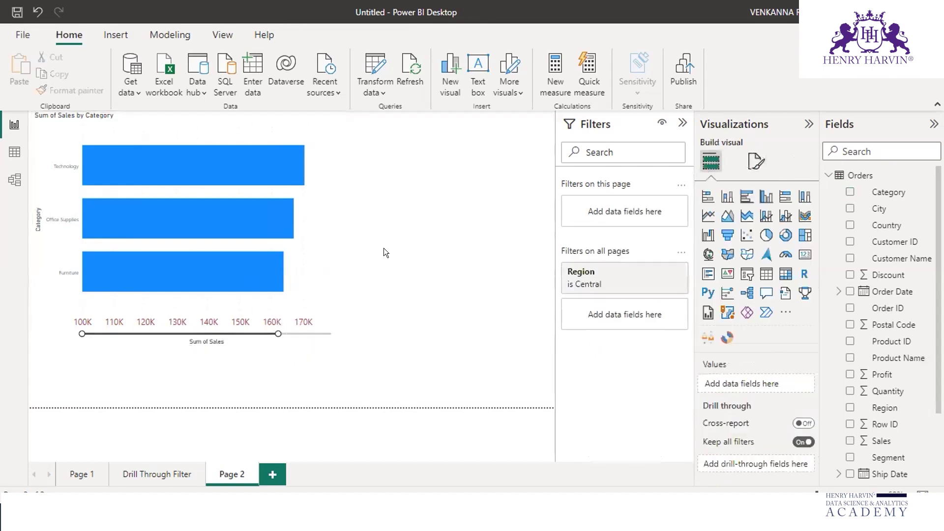
click(319, 210)
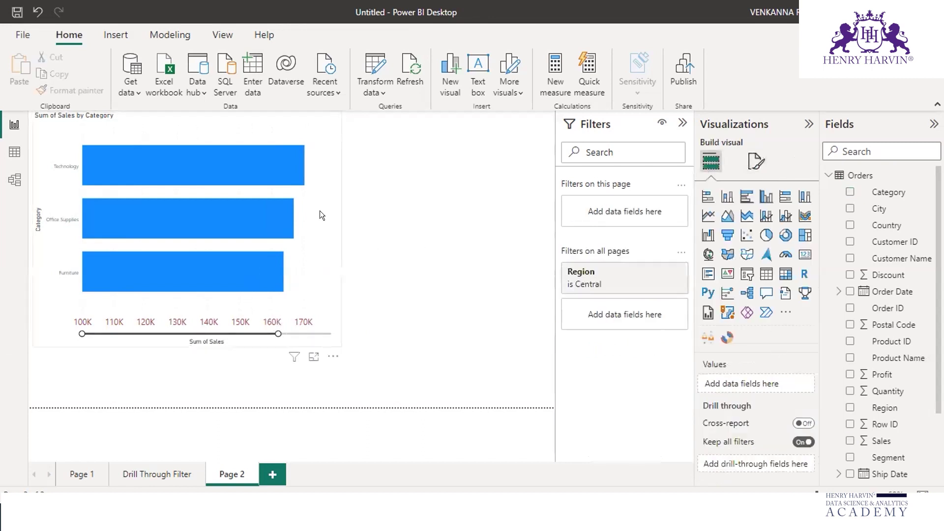
click(757, 161)
scroll(773, 410, down, 1)
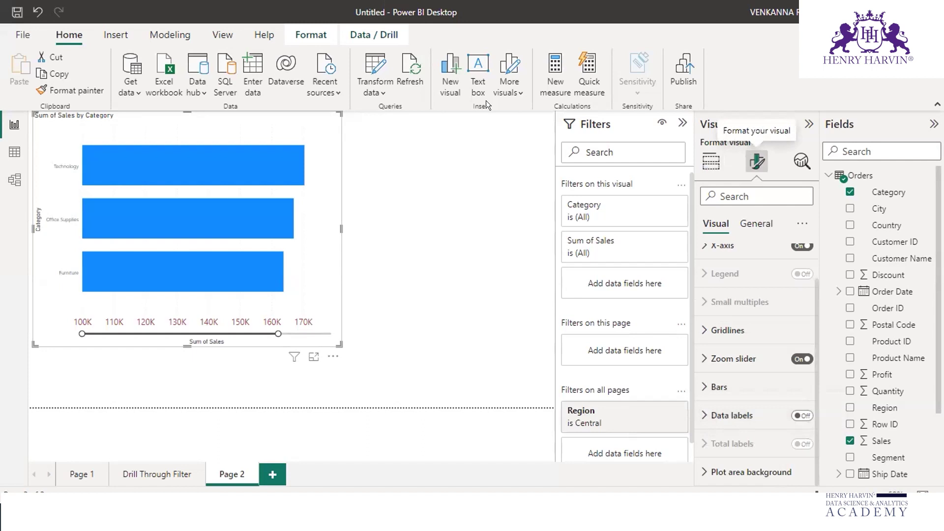
mouse_move(311, 147)
mouse_down()
mouse_move(240, 281)
mouse_move(285, 126)
mouse_move(283, 215)
mouse_up()
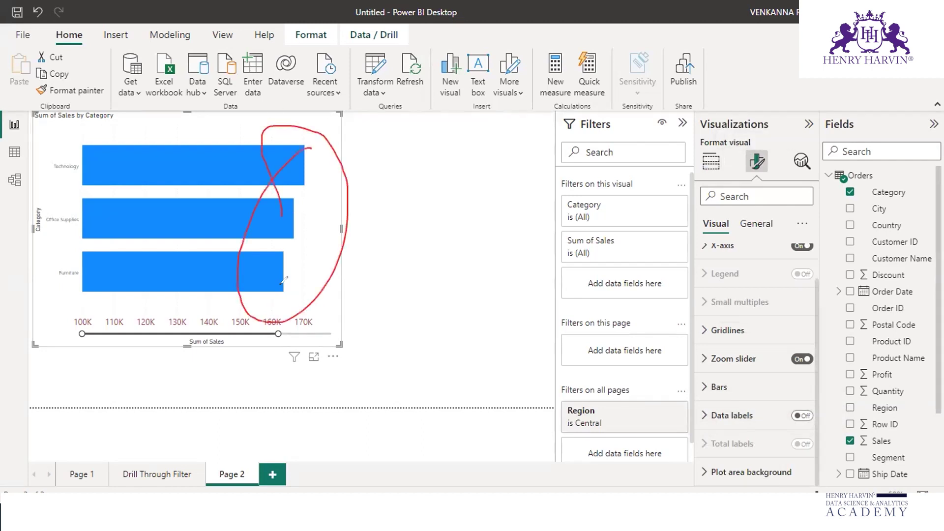
drag(281, 337, 281, 291)
drag(288, 219, 323, 157)
drag(275, 280, 330, 252)
key(Escape)
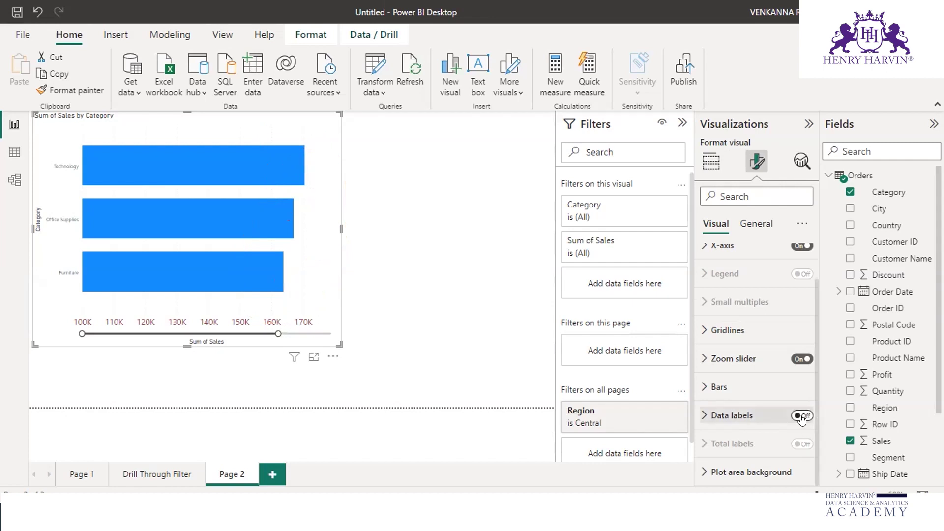
Turn on the bar chart's data labels and expand their settings to view the series and position options
click(802, 417)
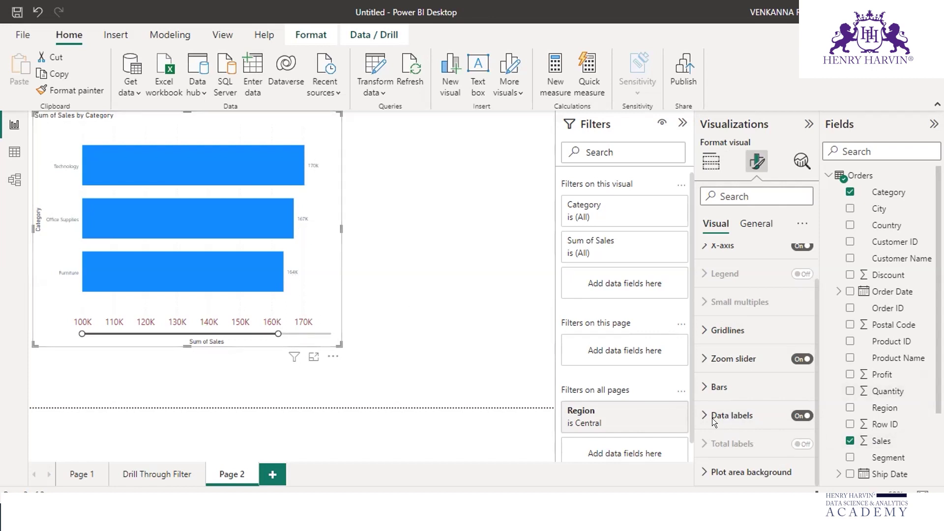
click(731, 415)
scroll(735, 438, down, 5)
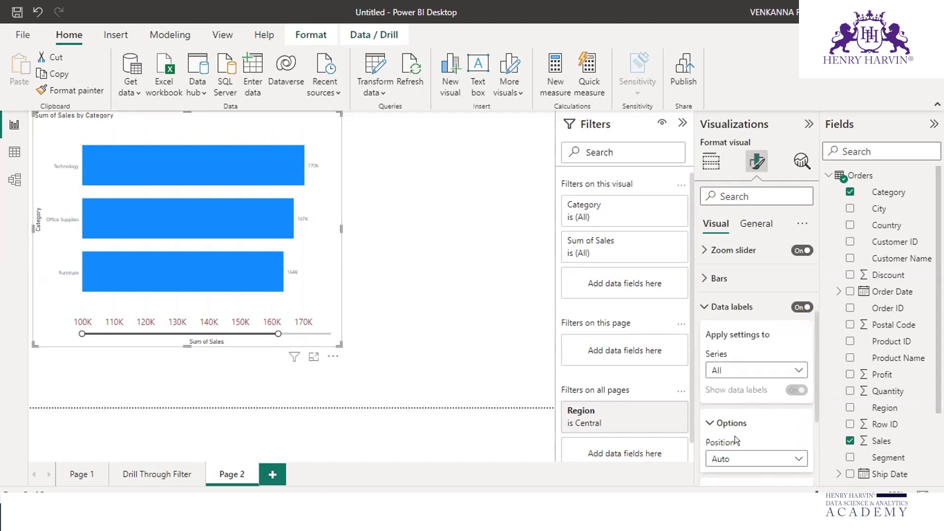
scroll(772, 406, down, 1)
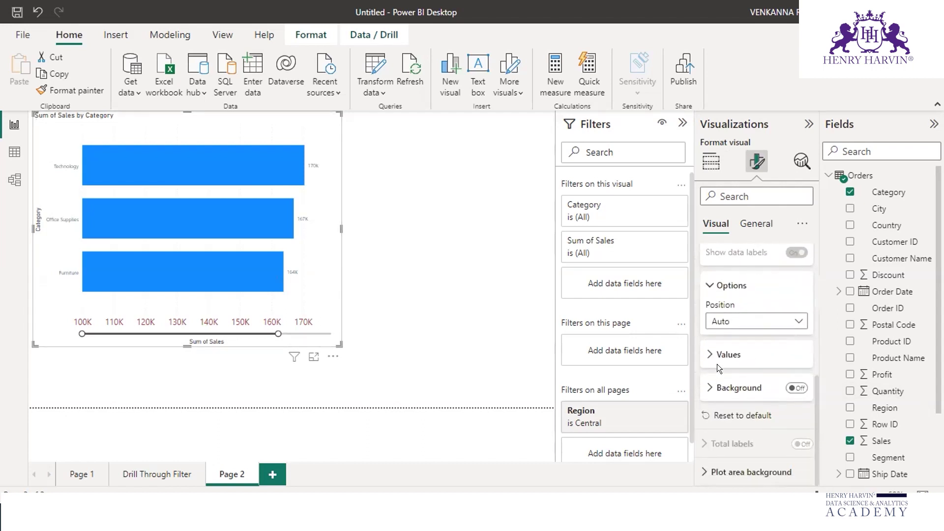
Set the data label values to font size 15 and a yellow font color
click(729, 354)
scroll(757, 374, down, 2)
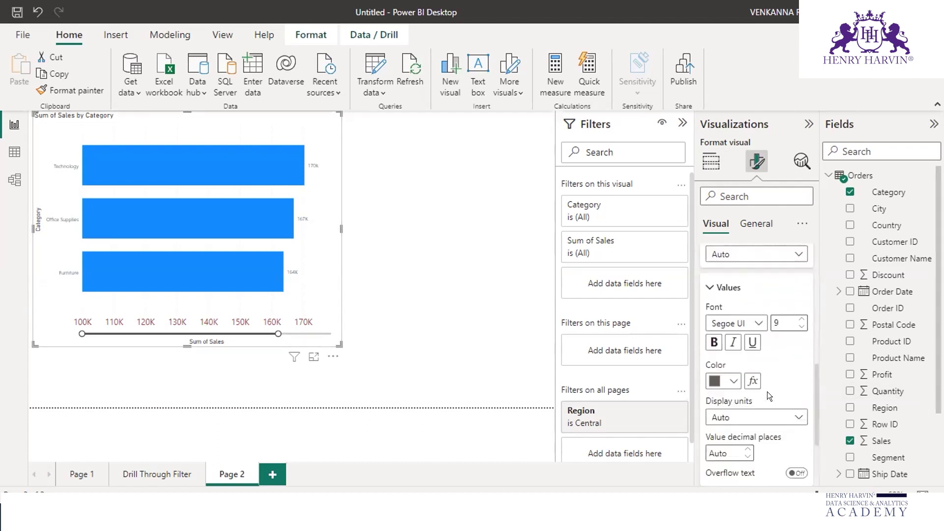
click(780, 310)
key(BackSpace)
text(15)
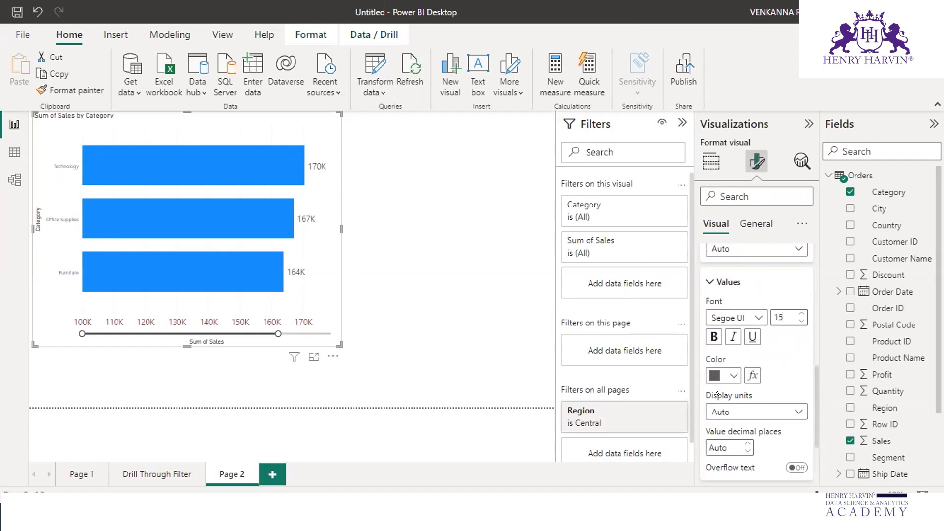
click(727, 367)
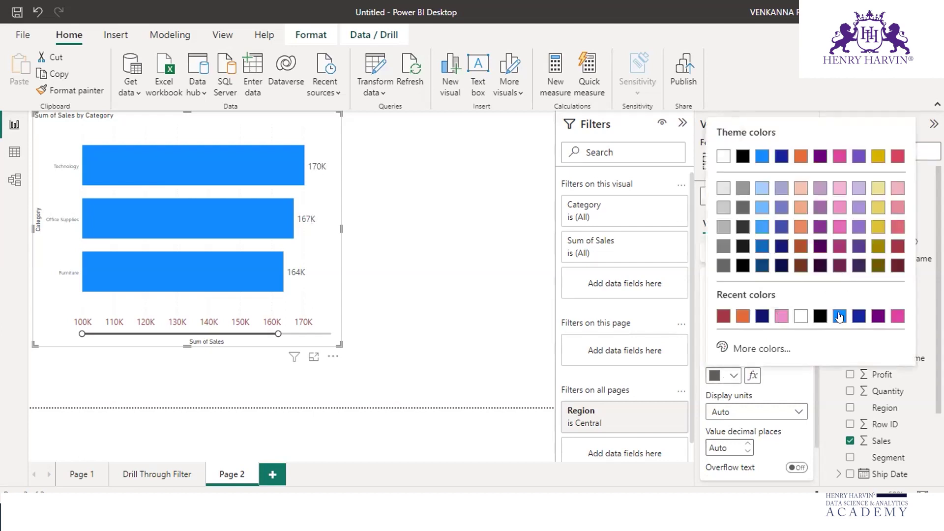
click(879, 227)
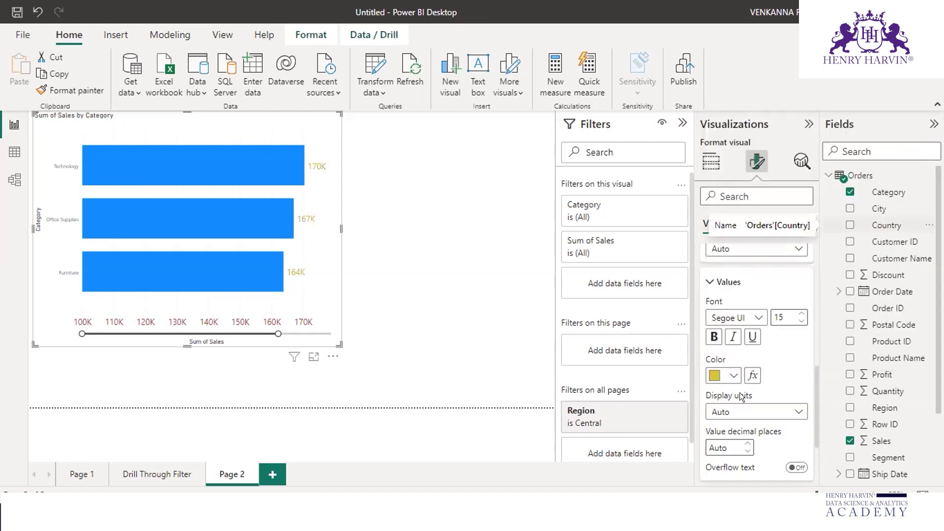
Look through the display unit choices for the data label values, leaving Auto selected
scroll(769, 344, down, 1)
scroll(768, 343, down, 2)
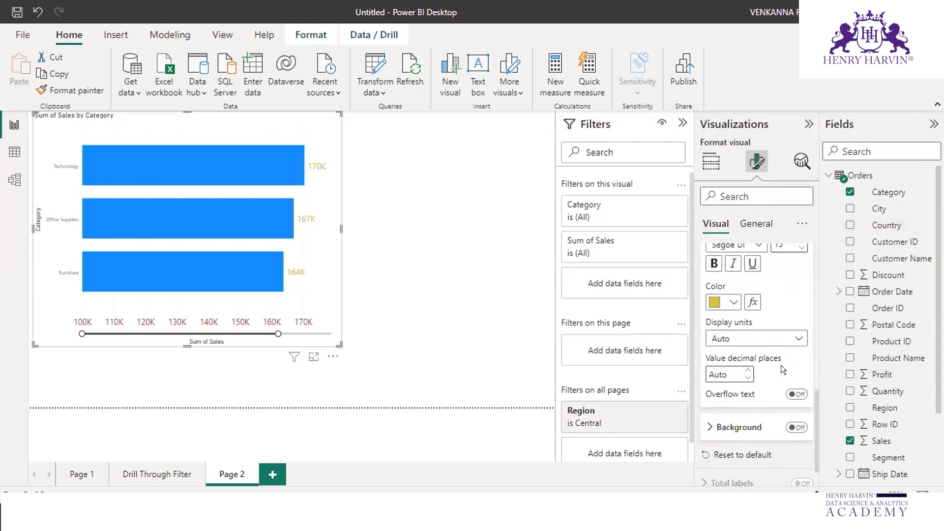
click(799, 339)
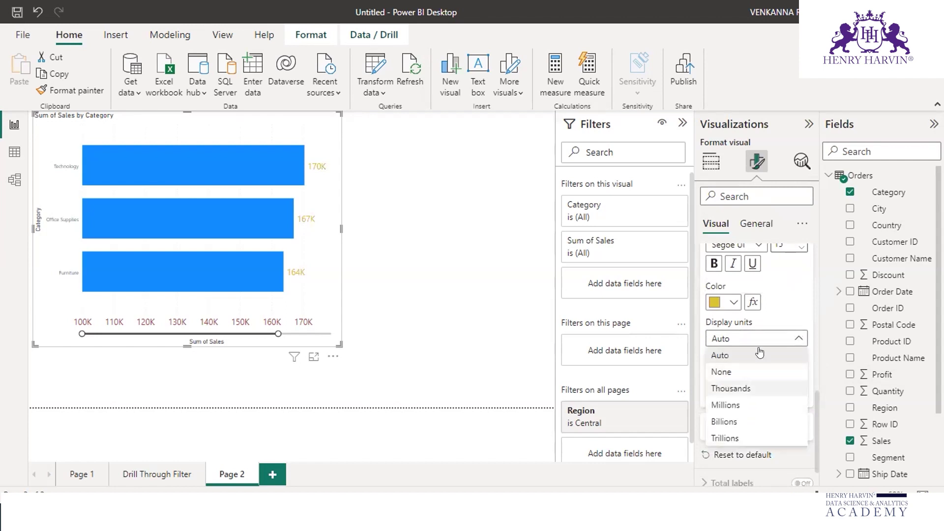
click(783, 298)
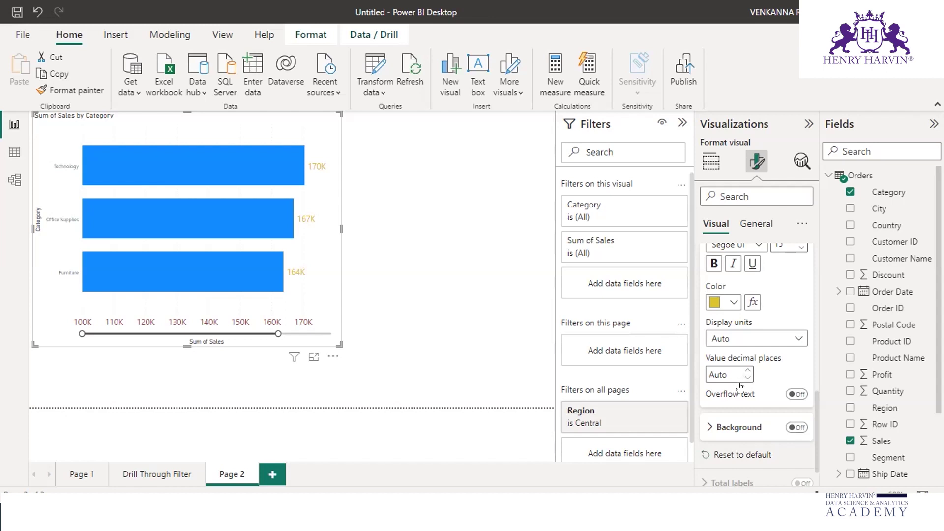
Turn on the data labels' background and try yellow as its color
scroll(713, 396, down, 1)
click(768, 387)
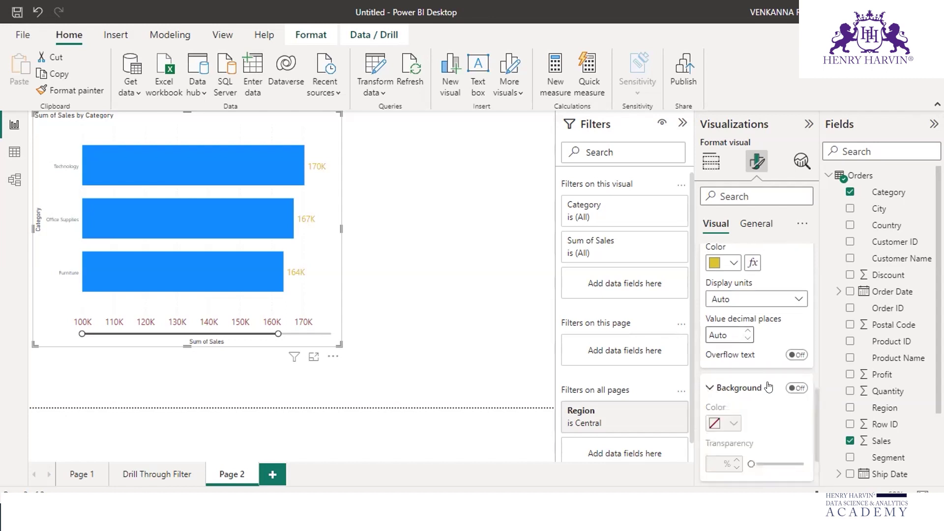
scroll(767, 381, down, 2)
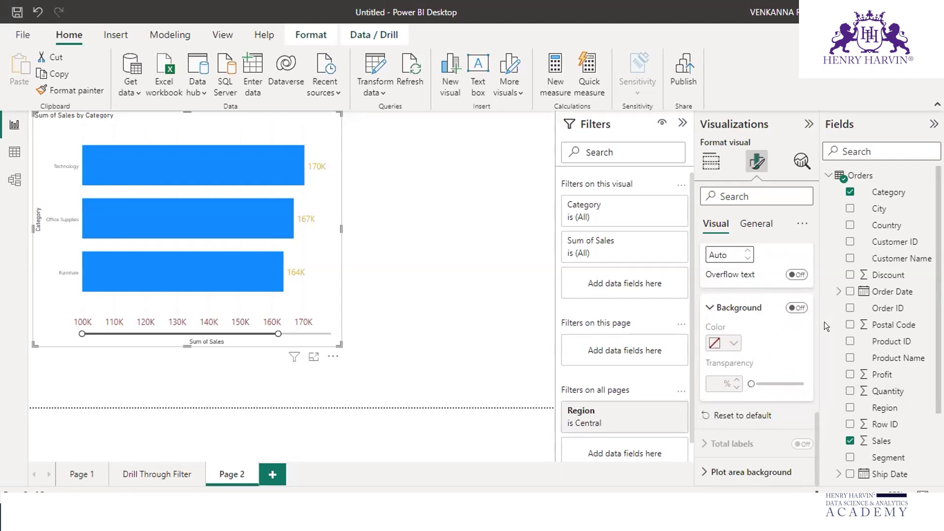
click(796, 308)
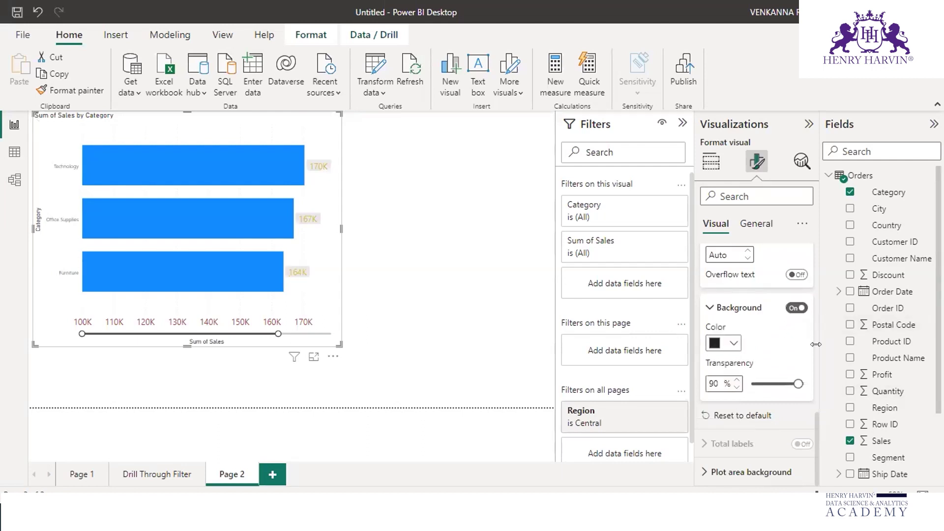
click(729, 339)
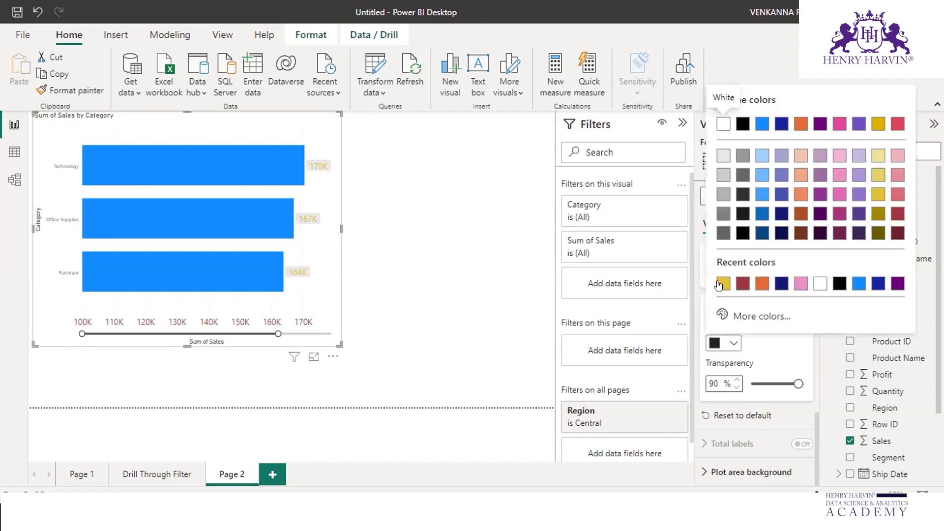
click(723, 284)
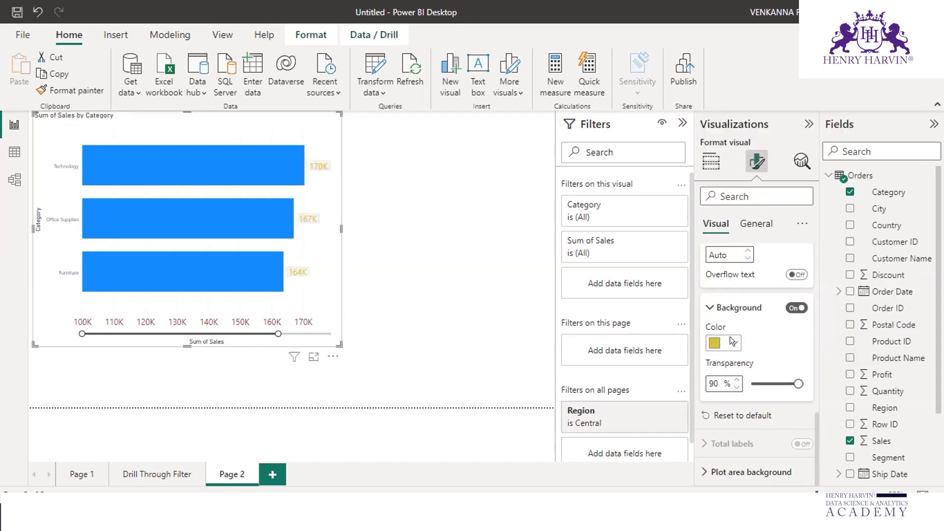
Change the data labels' background color to pink and set its transparency to 100%
click(731, 340)
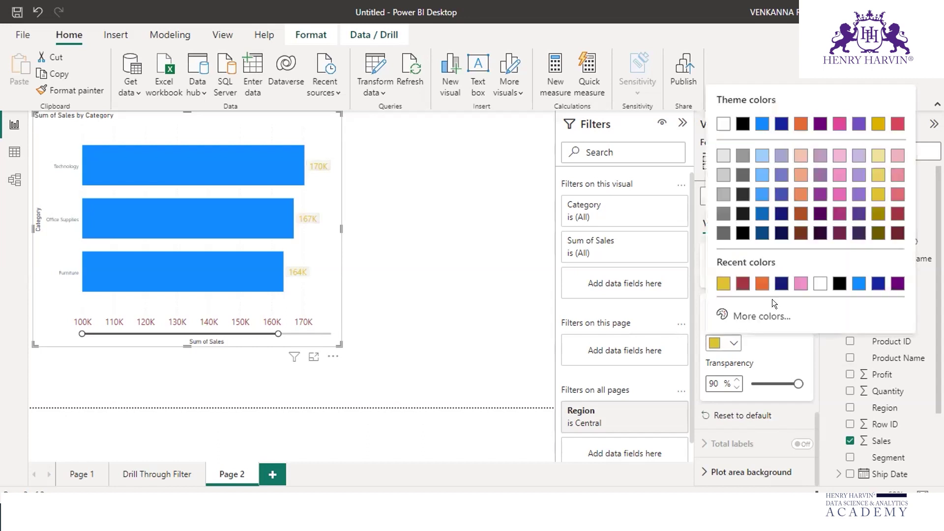
click(801, 283)
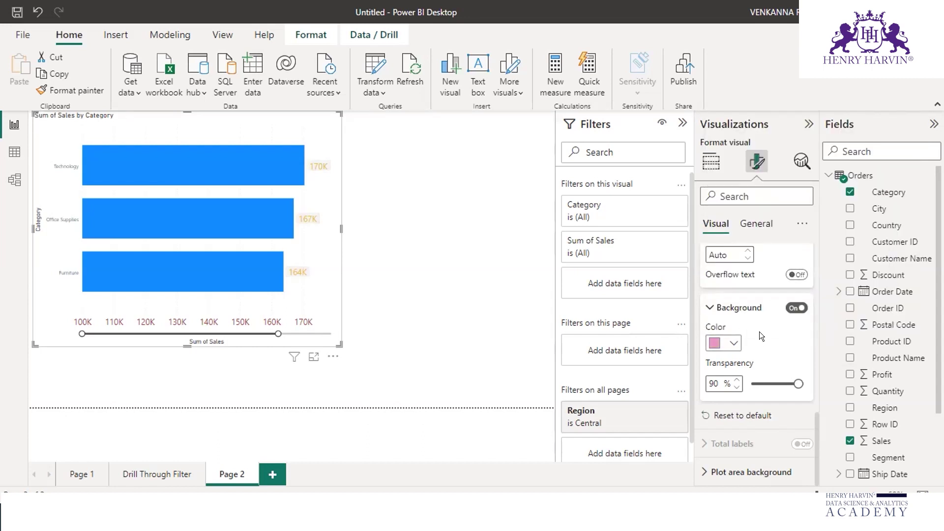
drag(796, 383, 803, 387)
click(790, 339)
Add the image 2.jpg from the PBI folder as the plot area background and set its image fit to Fit
click(711, 472)
scroll(761, 423, down, 3)
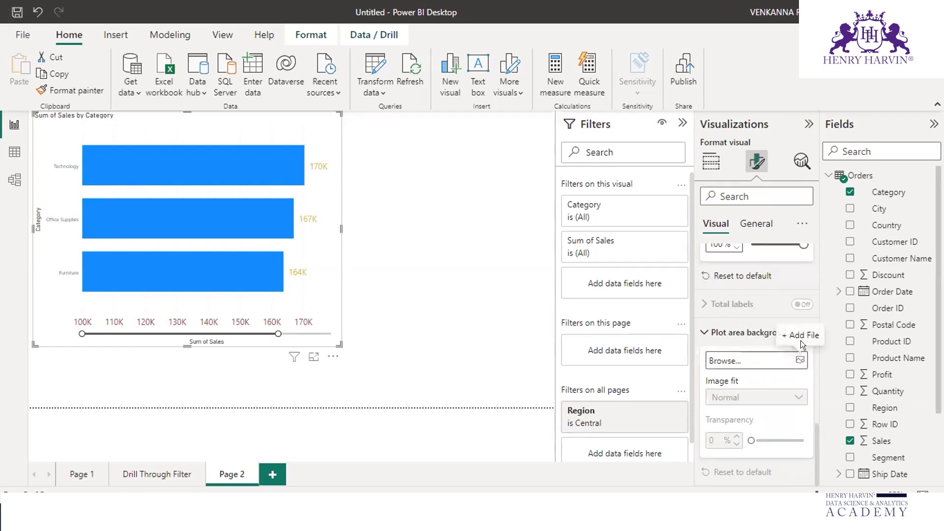
click(800, 360)
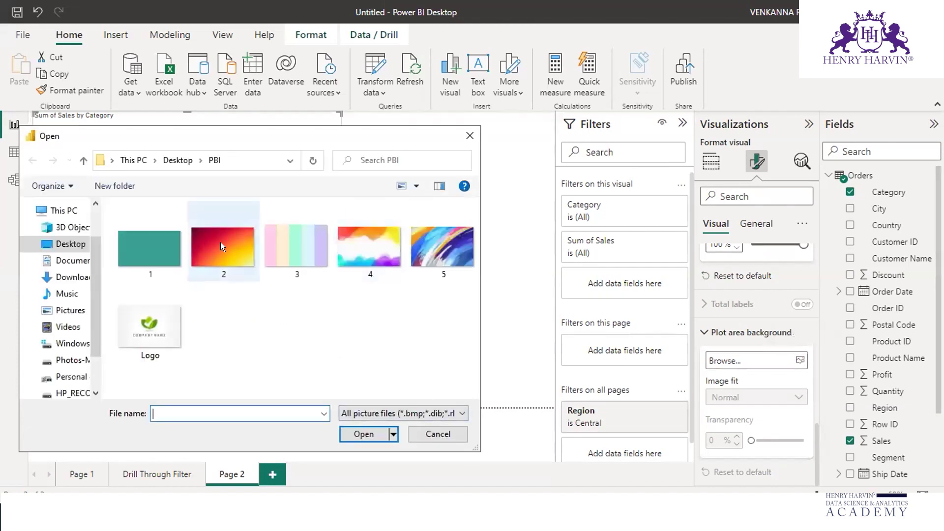
click(221, 241)
click(355, 442)
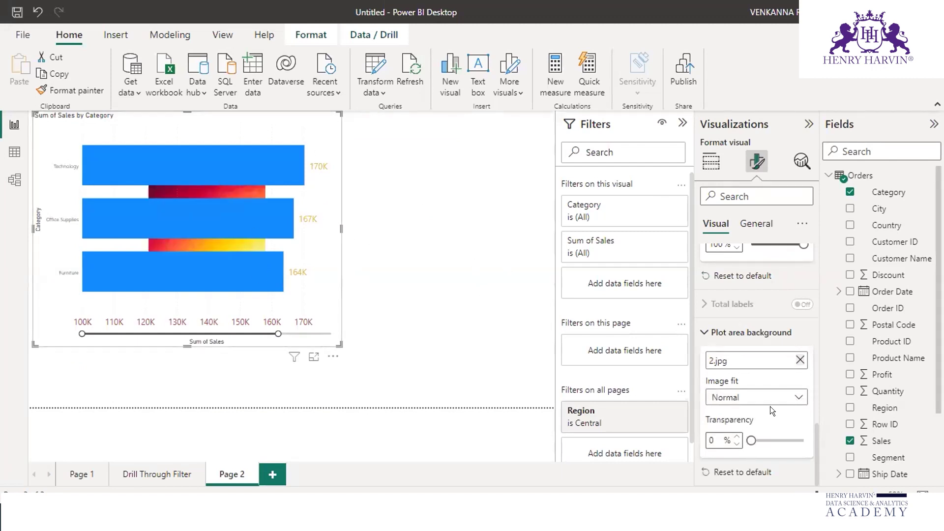
click(800, 389)
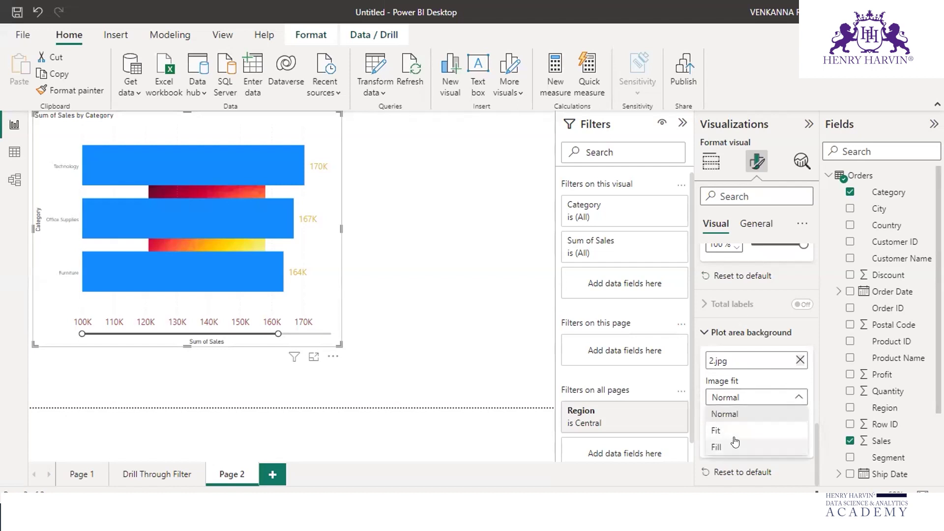
click(724, 427)
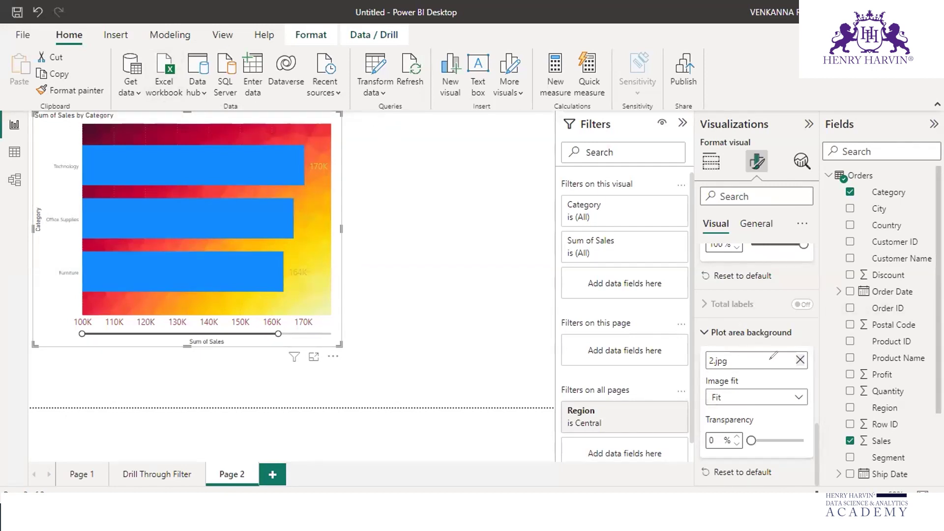
mouse_move(804, 325)
mouse_down()
mouse_move(721, 458)
mouse_move(710, 308)
mouse_up()
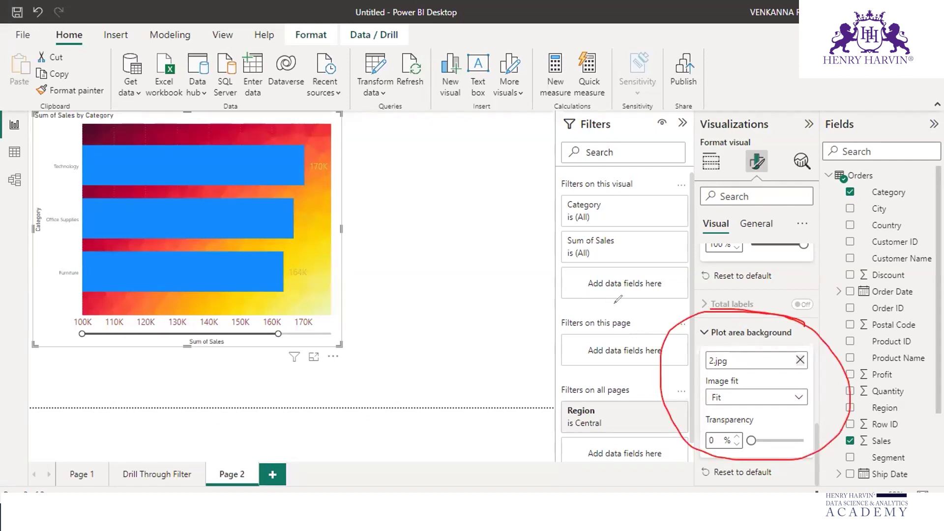
key(Escape)
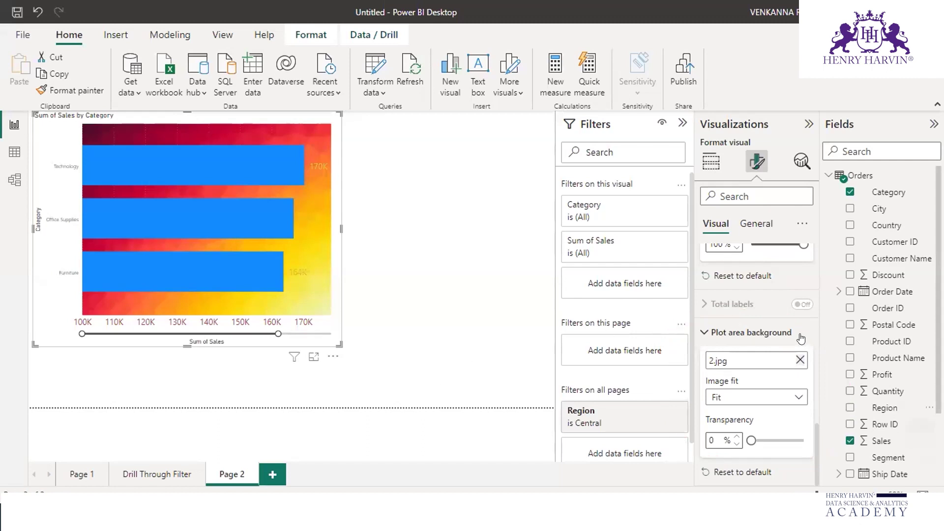
Collapse the data label background settings and set the plot area background image's transparency to about 41%
click(704, 333)
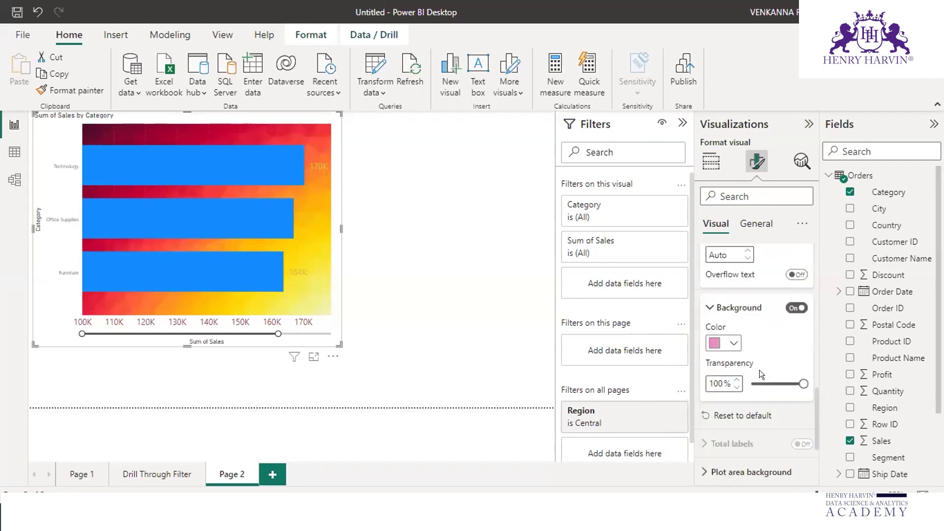
click(711, 308)
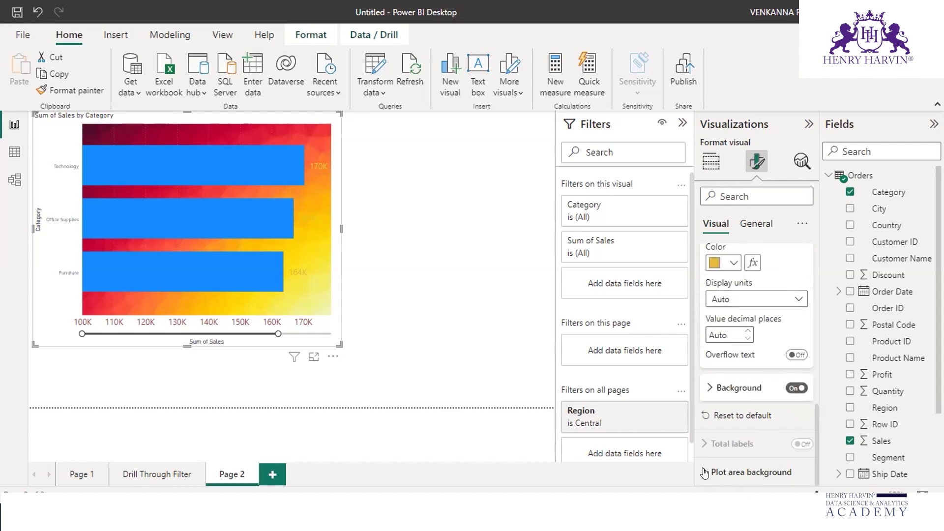
click(740, 471)
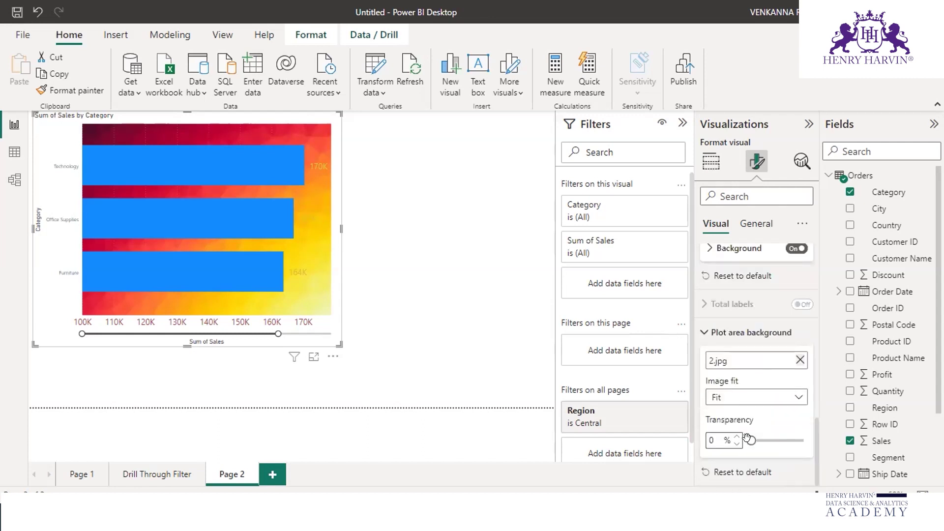
drag(748, 439, 774, 439)
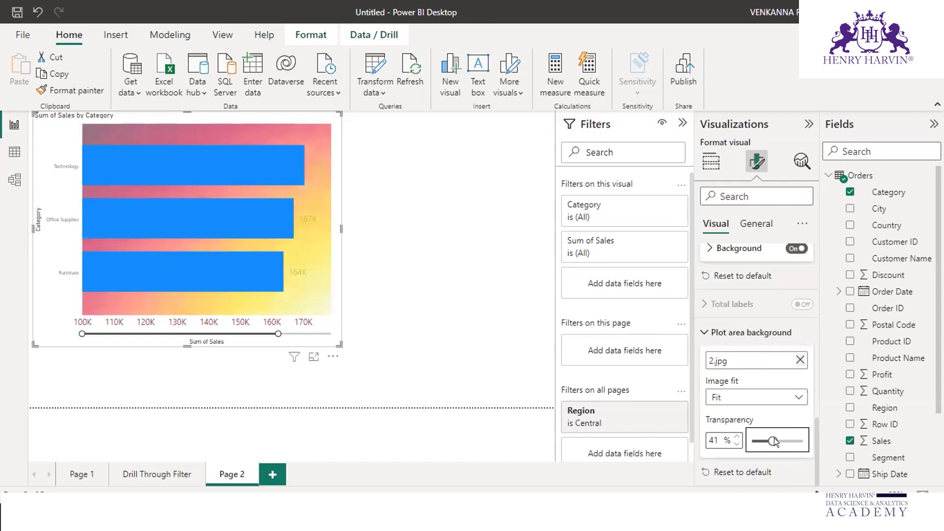
Deselect the bar chart, reselect it and look over its list of visual formatting options
click(527, 238)
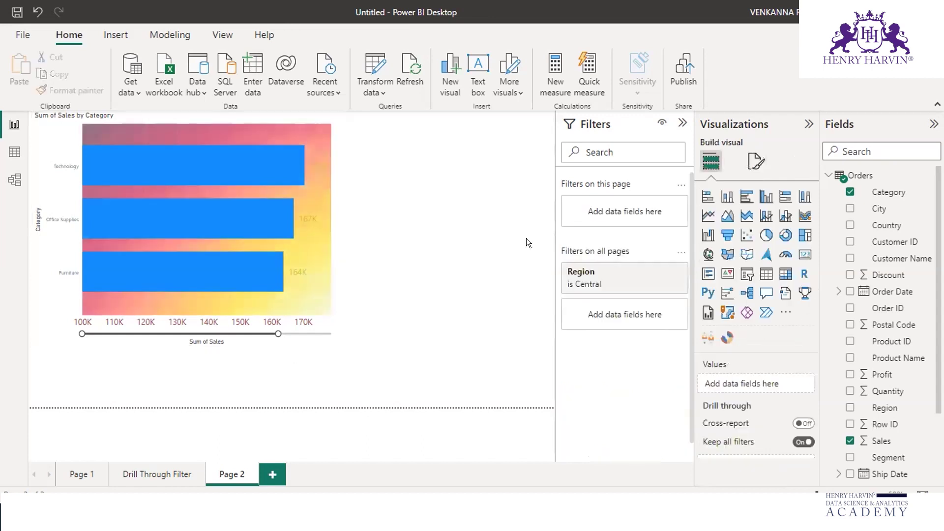
click(757, 158)
click(340, 151)
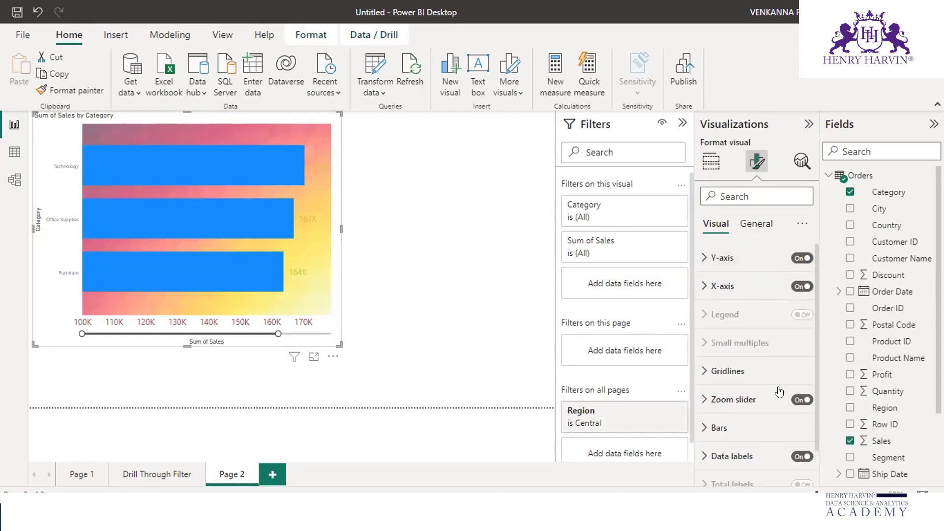
scroll(759, 423, down, 2)
scroll(752, 320, up, 2)
mouse_move(711, 240)
mouse_down()
mouse_move(667, 273)
mouse_move(773, 268)
mouse_move(726, 275)
mouse_up()
mouse_move(775, 355)
mouse_down()
mouse_move(675, 392)
mouse_move(684, 492)
mouse_up()
drag(747, 357, 782, 492)
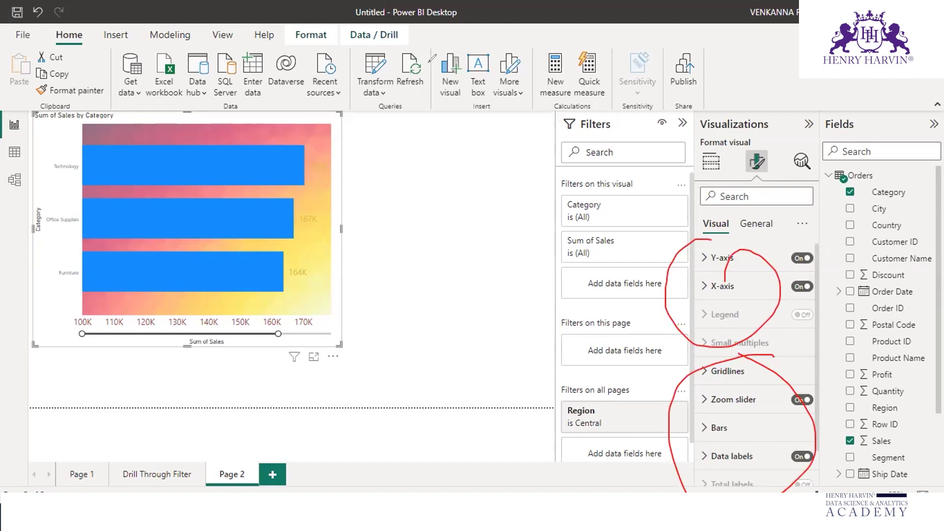
key(Escape)
Expand the bar settings and try white, dark gray and dark orange as the default bar color before restoring blue
click(767, 427)
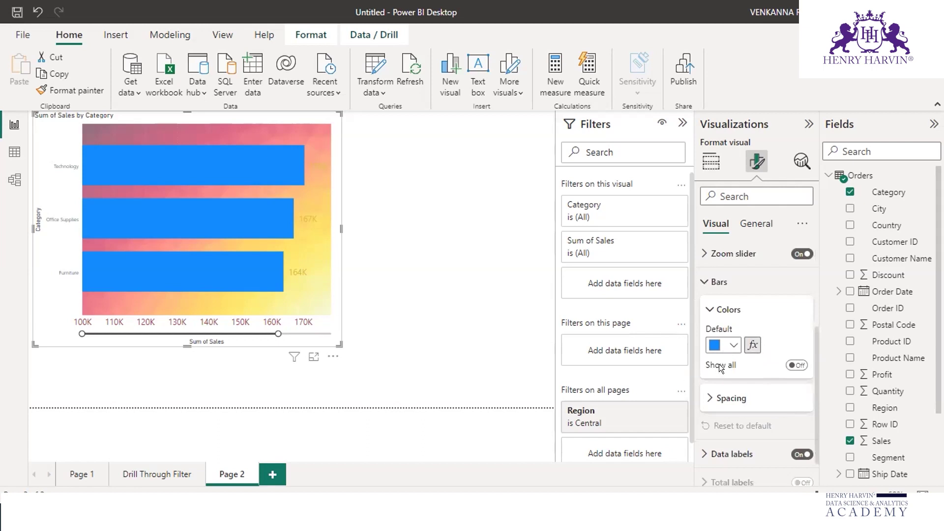
click(731, 345)
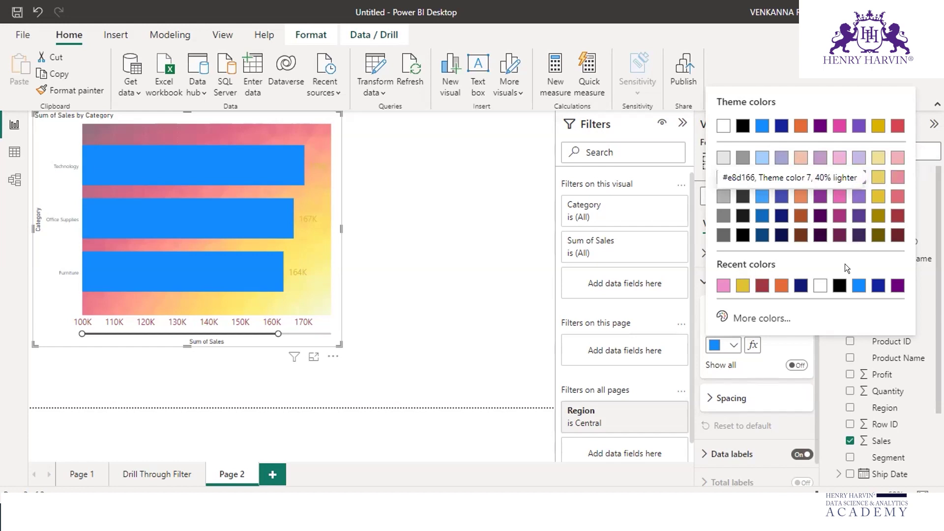
click(815, 286)
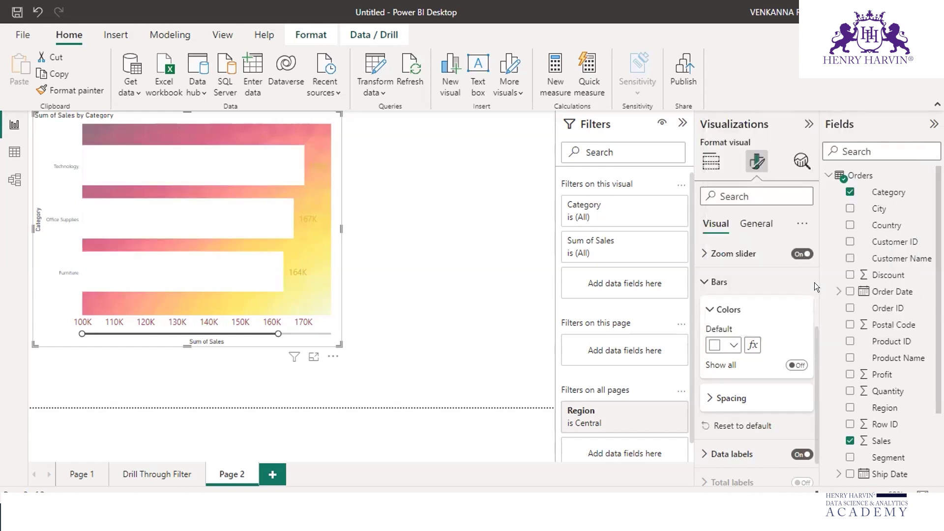
click(730, 342)
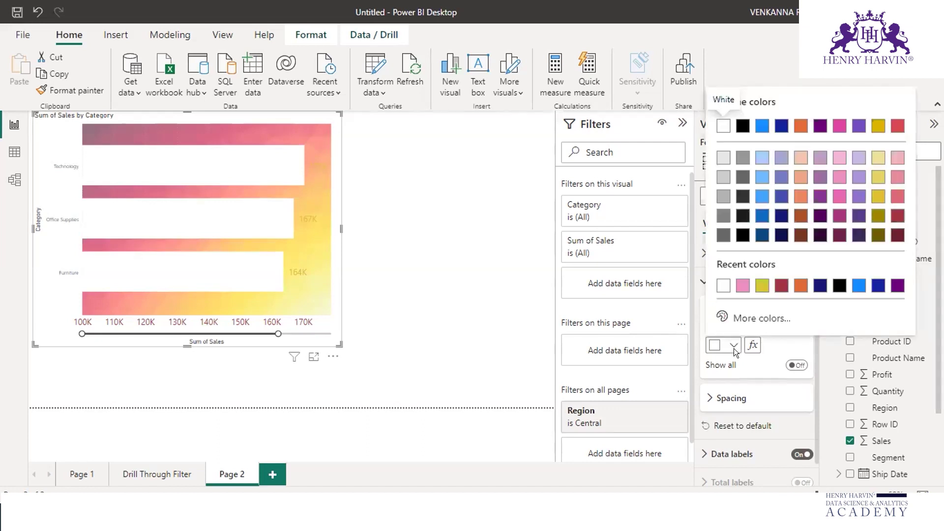
click(740, 196)
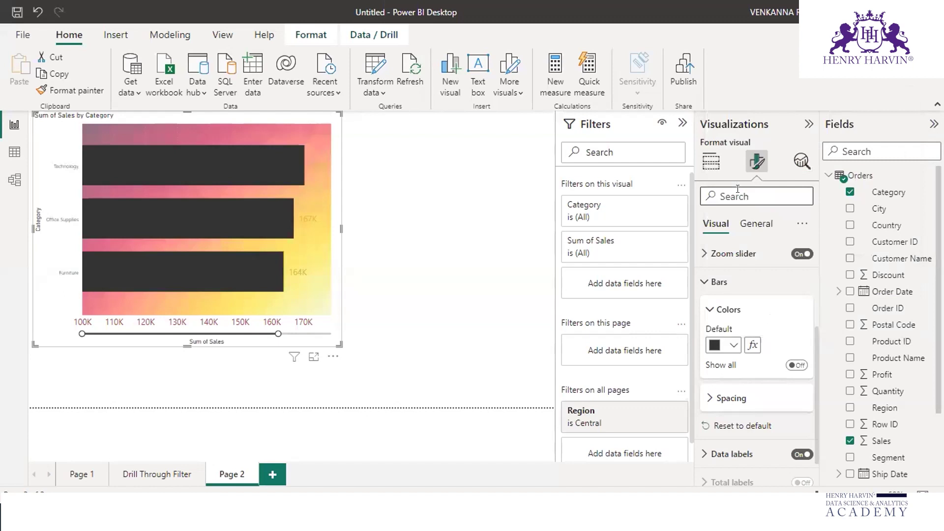
click(731, 344)
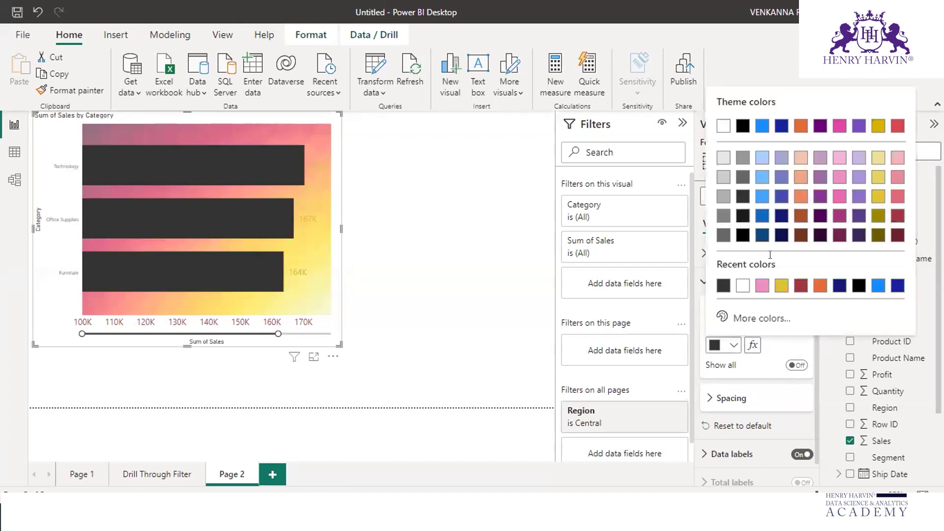
click(800, 215)
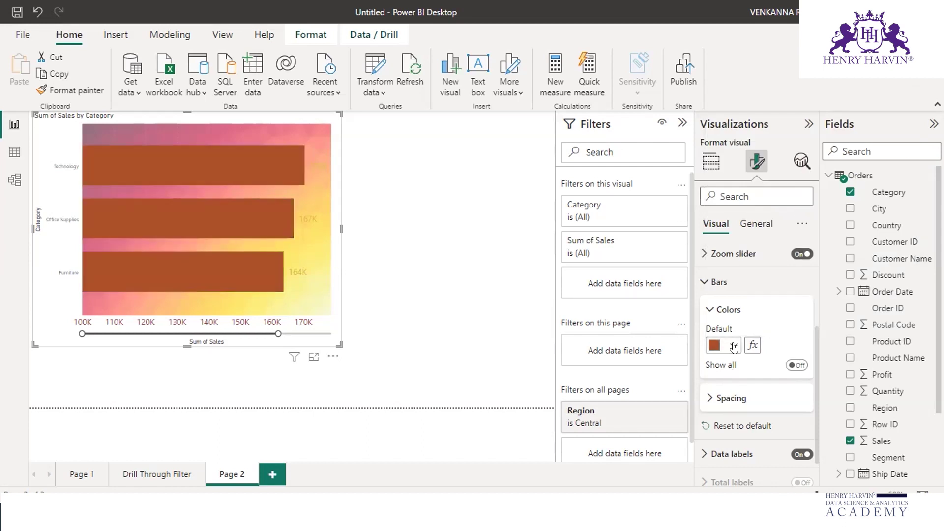
click(734, 347)
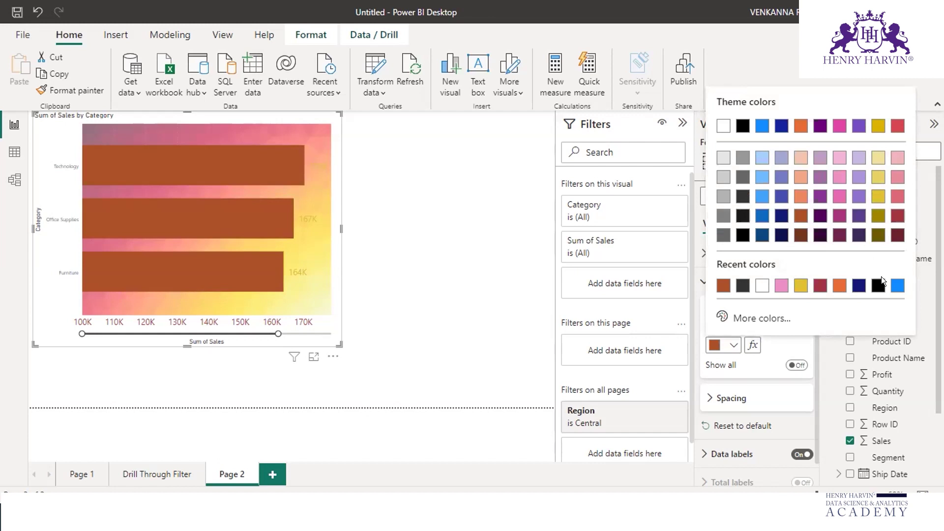
click(896, 286)
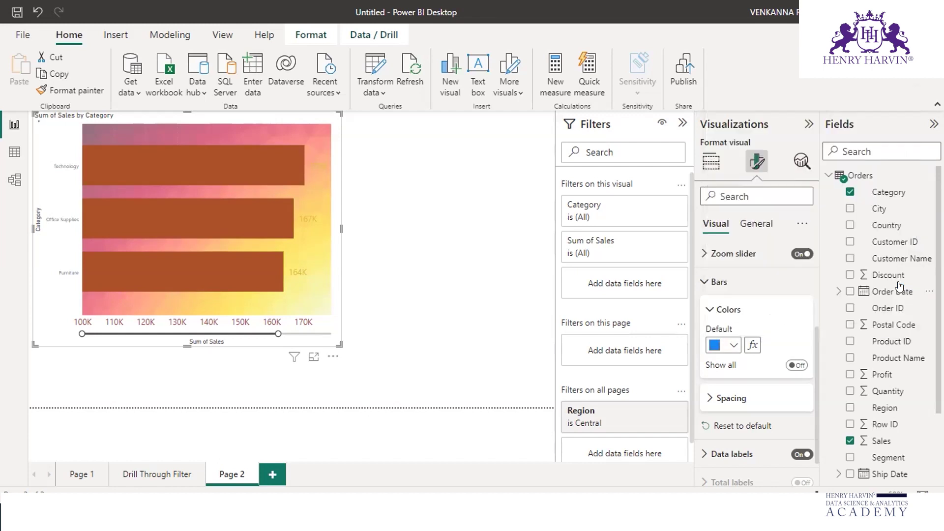
Expand the bars' spacing settings and increase the inner padding to about 41 px
click(728, 397)
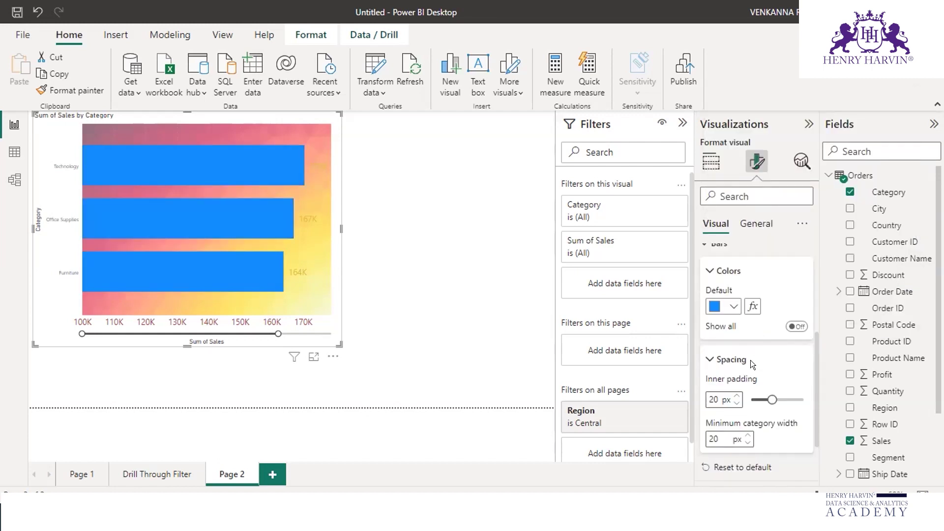
scroll(750, 360, down, 2)
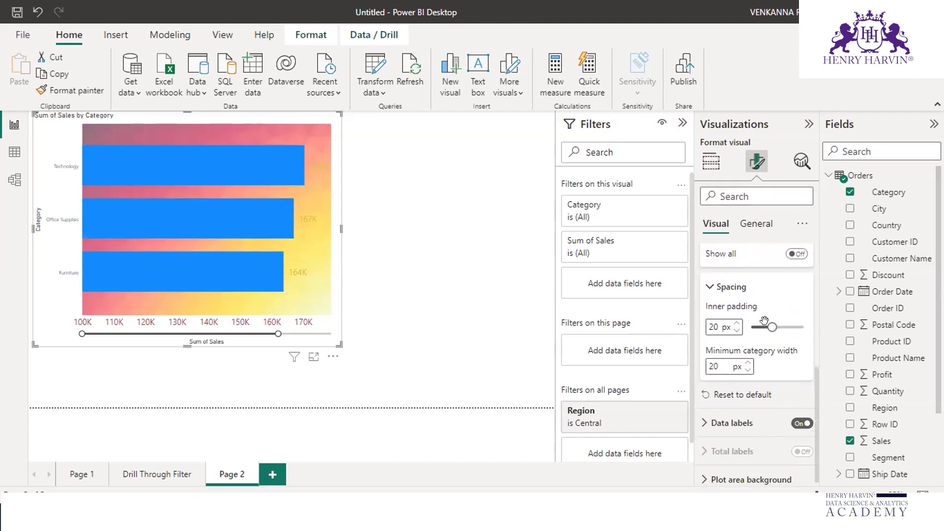
drag(771, 323, 786, 325)
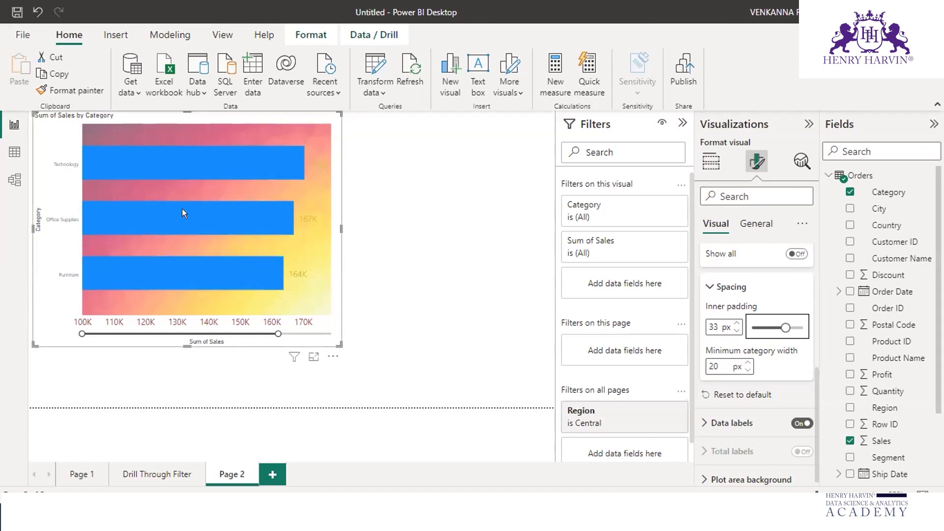
mouse_move(182, 211)
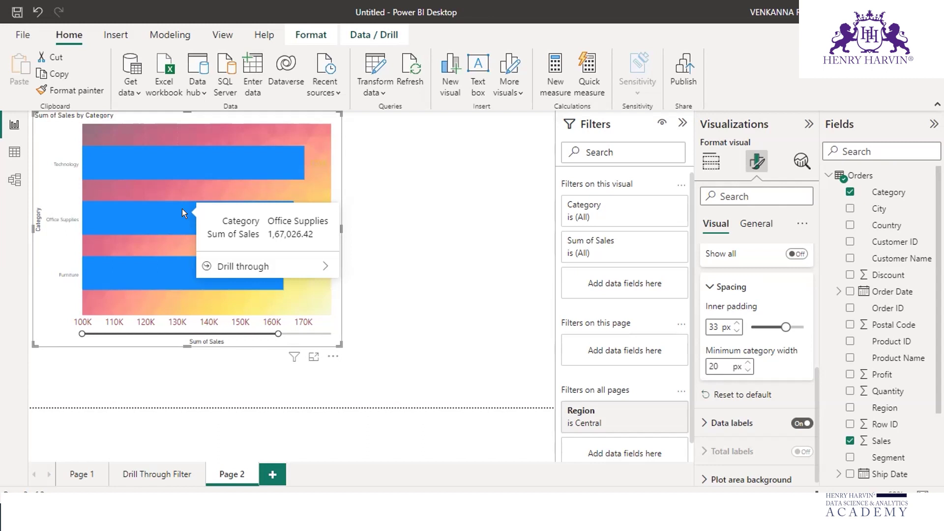
mouse_move(784, 322)
mouse_down()
mouse_move(796, 329)
mouse_move(786, 327)
mouse_up()
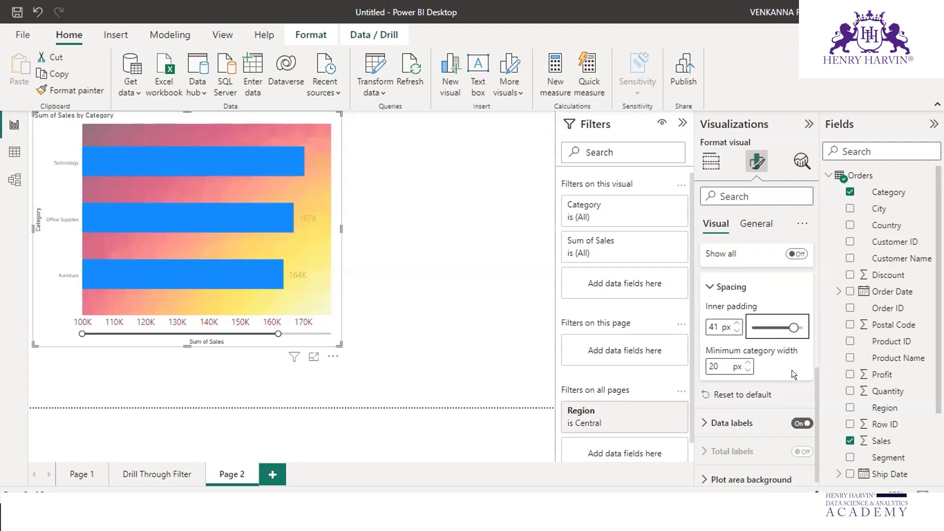
Look over the chart's general properties, including its size, position and advanced options
scroll(790, 368, down, 1)
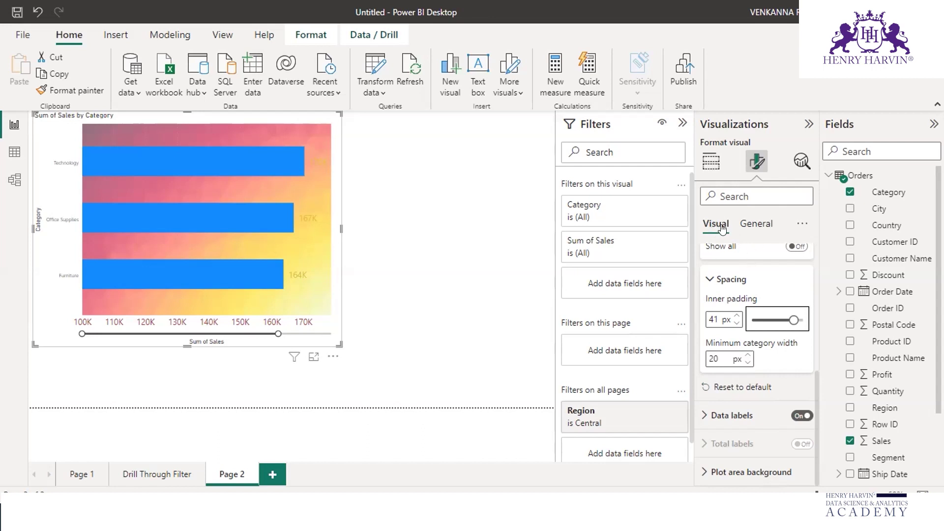
click(752, 226)
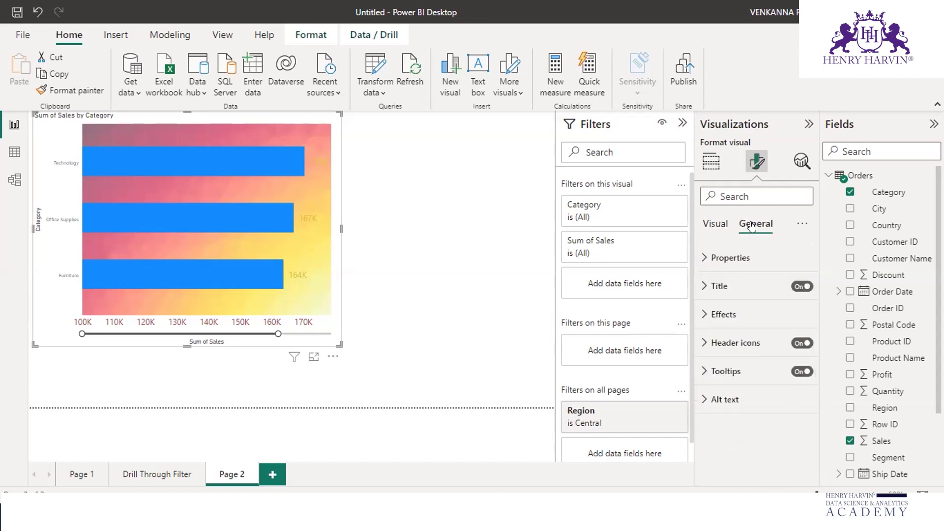
click(704, 258)
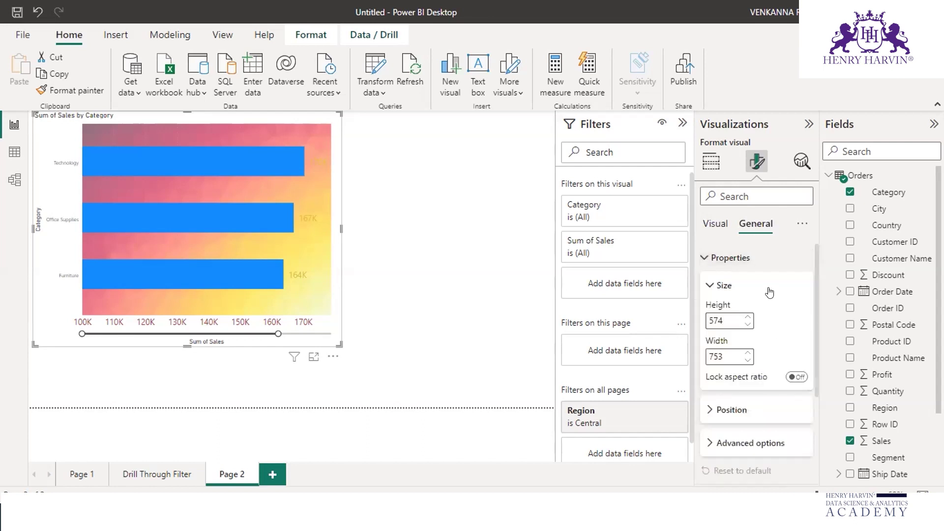
scroll(769, 293, down, 2)
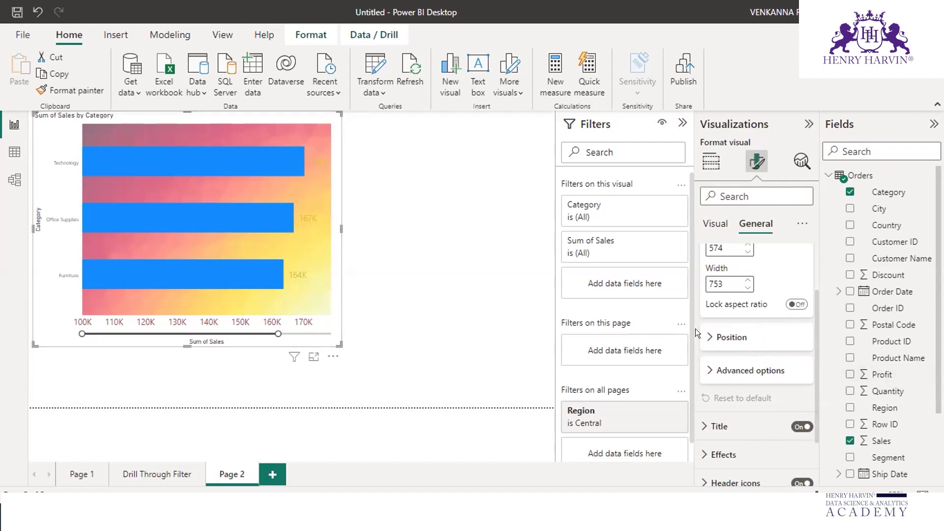
click(735, 338)
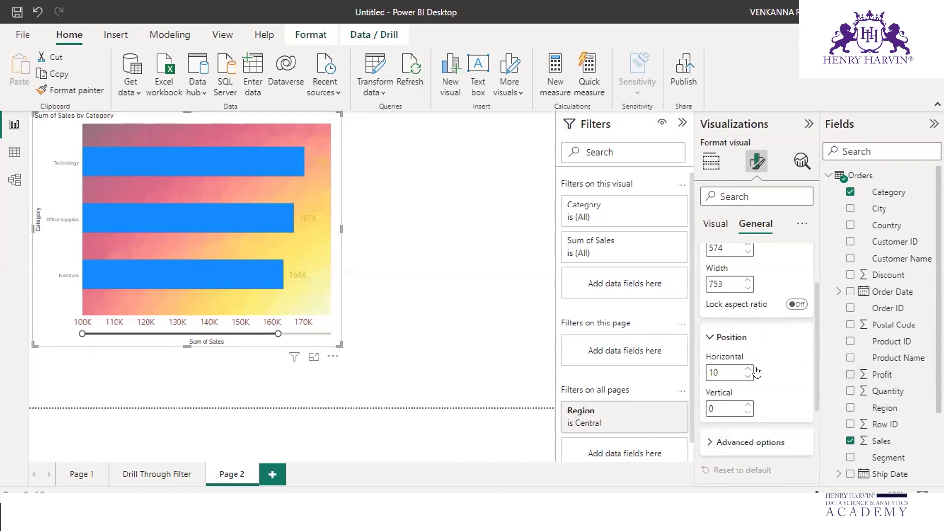
scroll(738, 369, down, 2)
click(710, 365)
scroll(707, 370, down, 2)
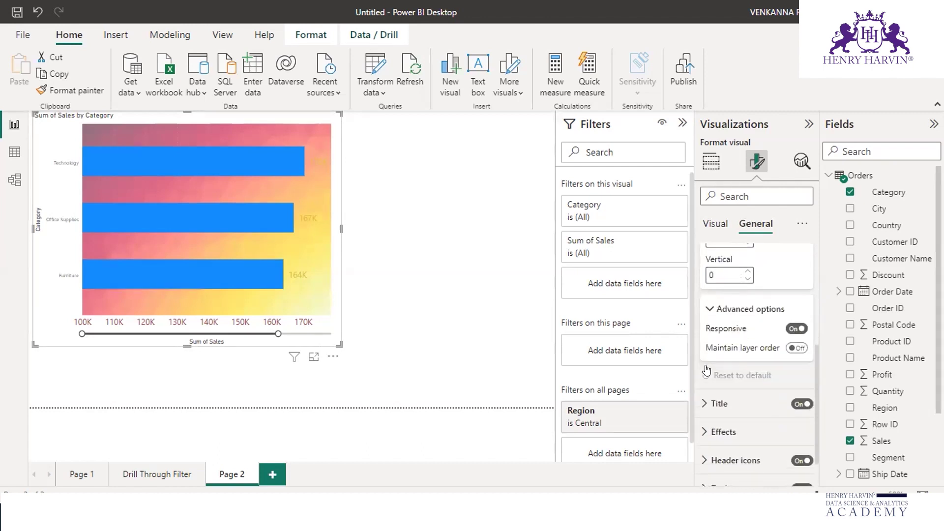
scroll(707, 370, down, 1)
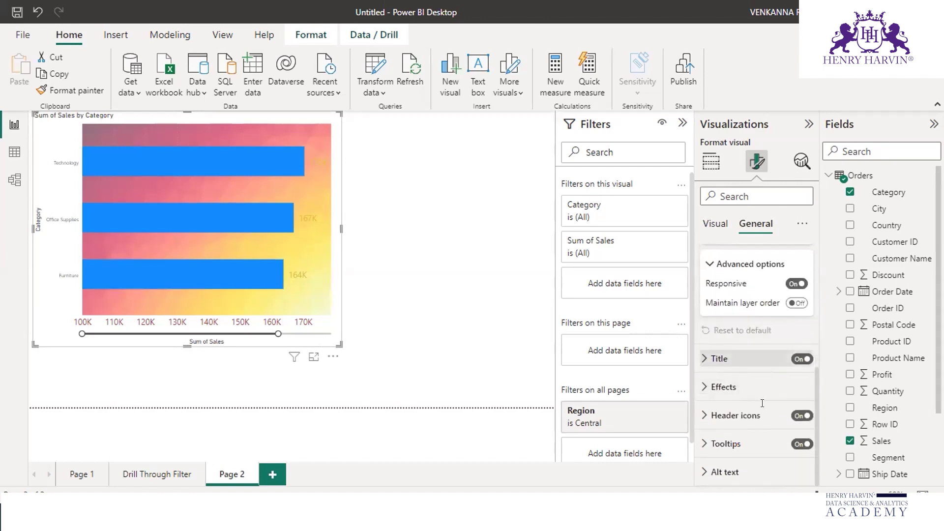
Expand the chart's title settings and change the title text to "Category-wise Sales"
click(718, 359)
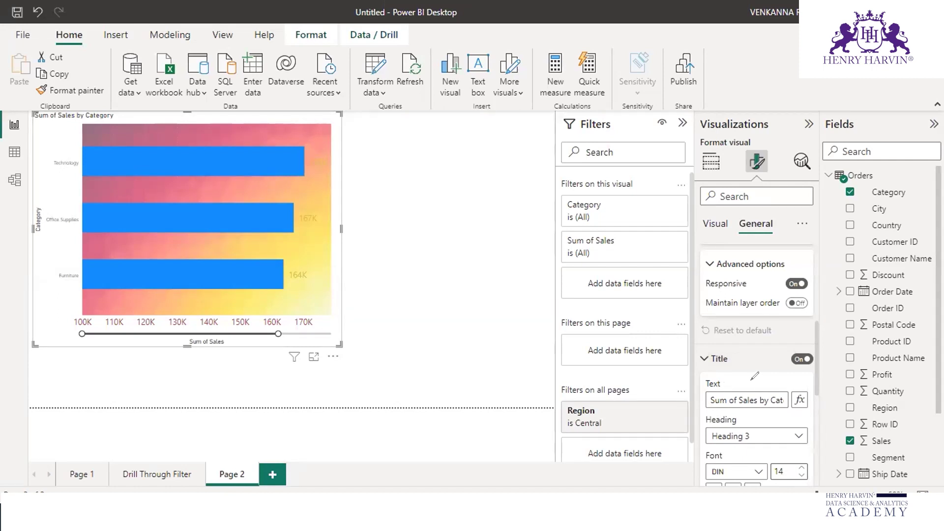
mouse_move(671, 378)
mouse_down()
mouse_move(755, 384)
mouse_move(723, 380)
mouse_move(709, 393)
mouse_up()
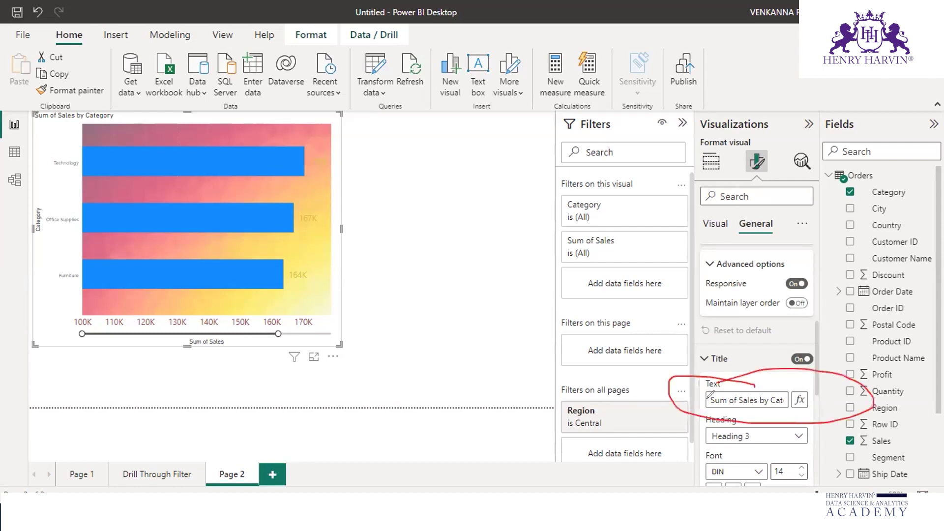
mouse_move(30, 120)
mouse_down()
mouse_move(117, 115)
mouse_move(108, 99)
mouse_move(49, 101)
mouse_move(28, 121)
mouse_up()
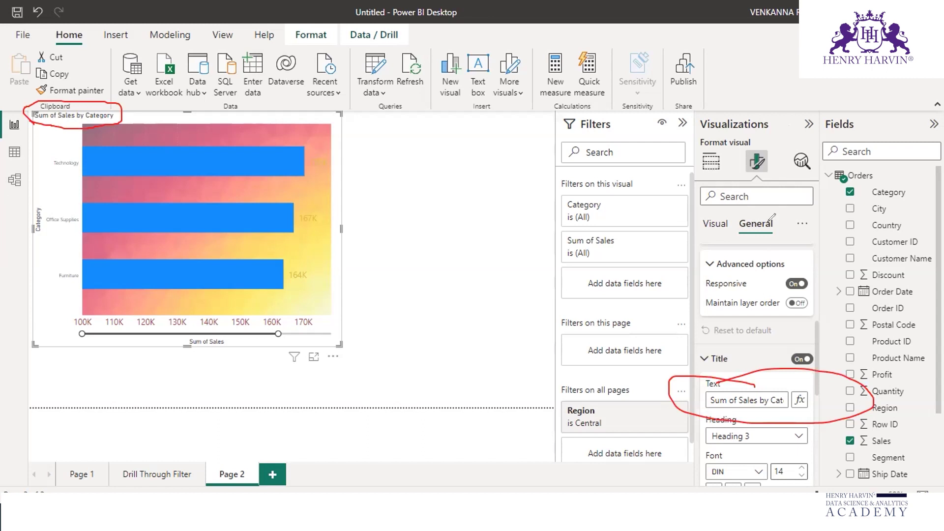
mouse_move(755, 212)
mouse_down()
mouse_move(733, 225)
mouse_move(798, 219)
mouse_move(747, 213)
mouse_up()
mouse_move(701, 132)
mouse_down()
mouse_move(742, 106)
mouse_move(750, 134)
mouse_move(777, 144)
mouse_up()
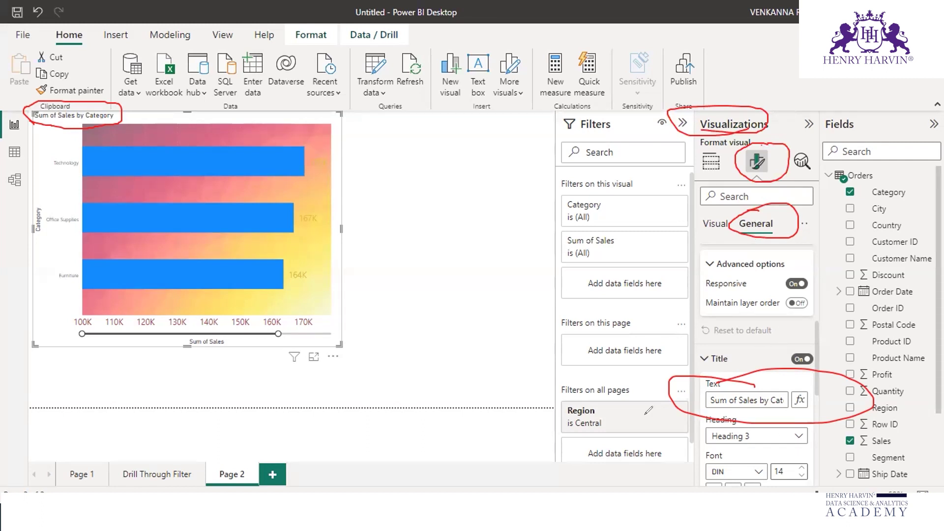
key(Escape)
click(709, 398)
key(ctrl+a)
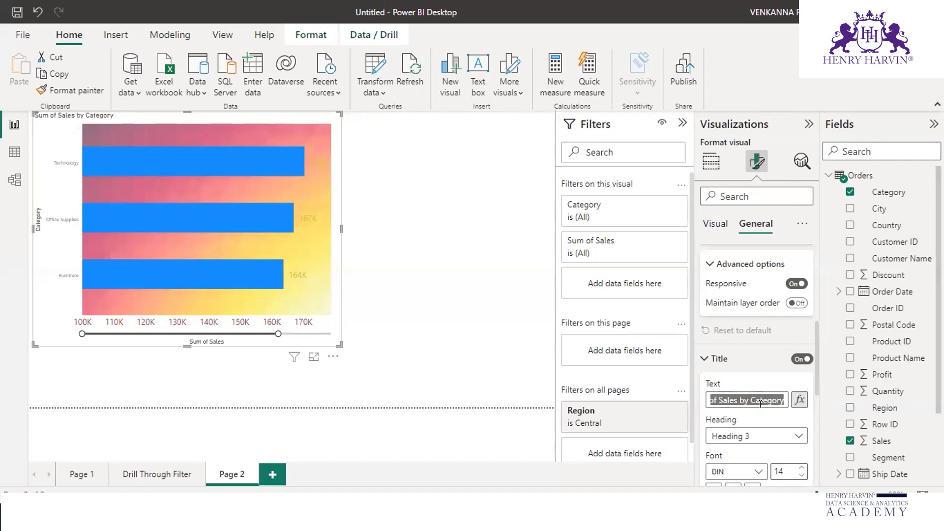
drag(750, 396, 641, 383)
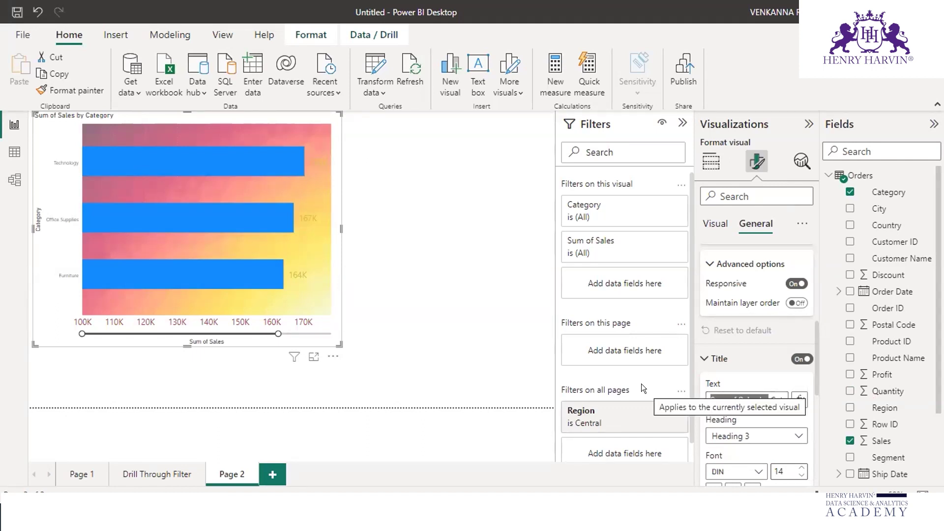
key(BackSpace)
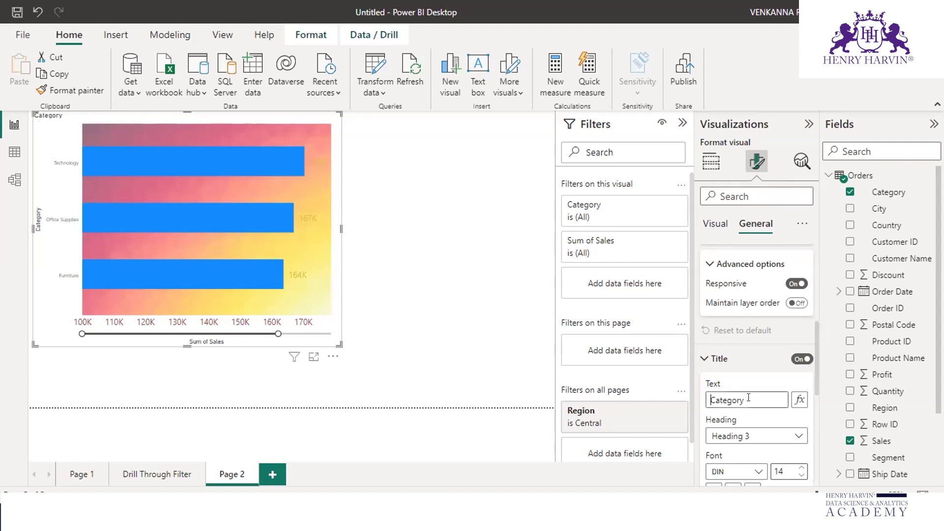
click(748, 399)
text(-wise Sales)
Set the chart title's font size to 20 and its heading style to Heading 5, after first trying Heading 2
scroll(791, 407, down, 1)
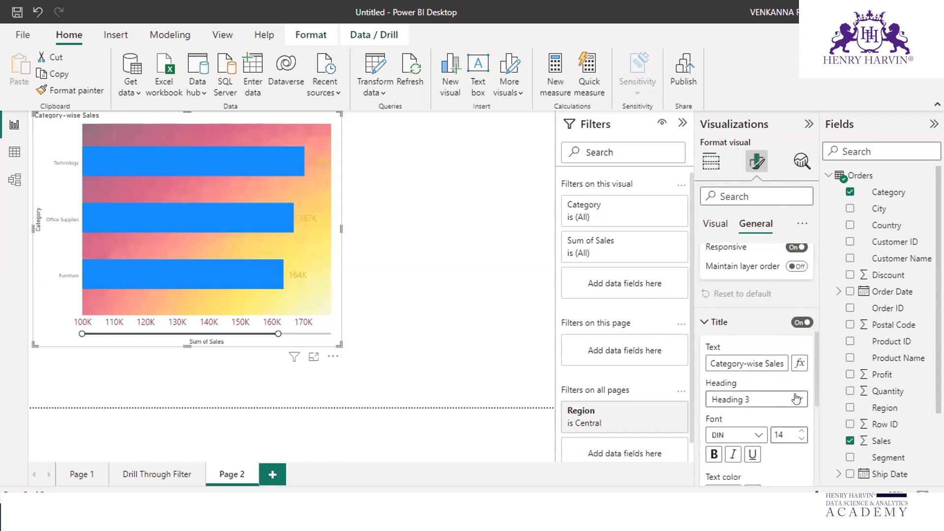
click(795, 396)
click(739, 317)
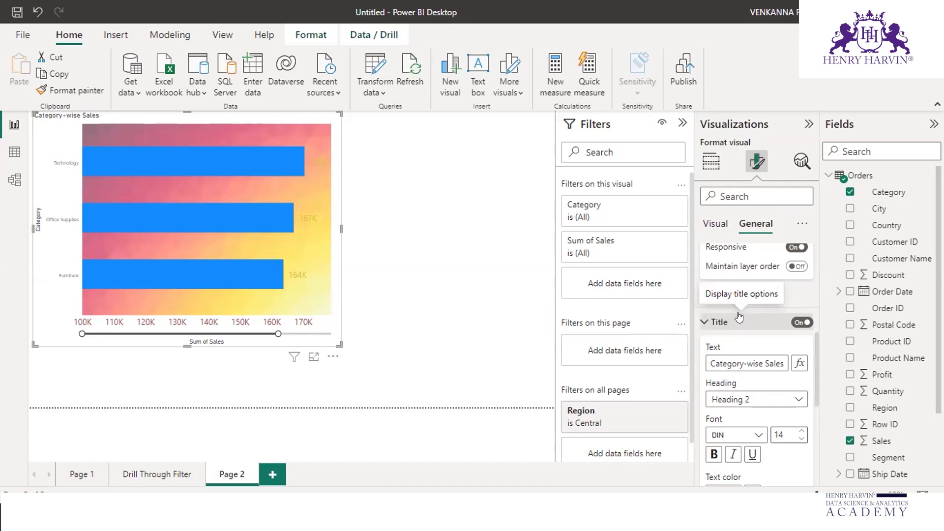
click(802, 431)
click(801, 431)
click(801, 431)
click(802, 431)
click(802, 431)
click(802, 430)
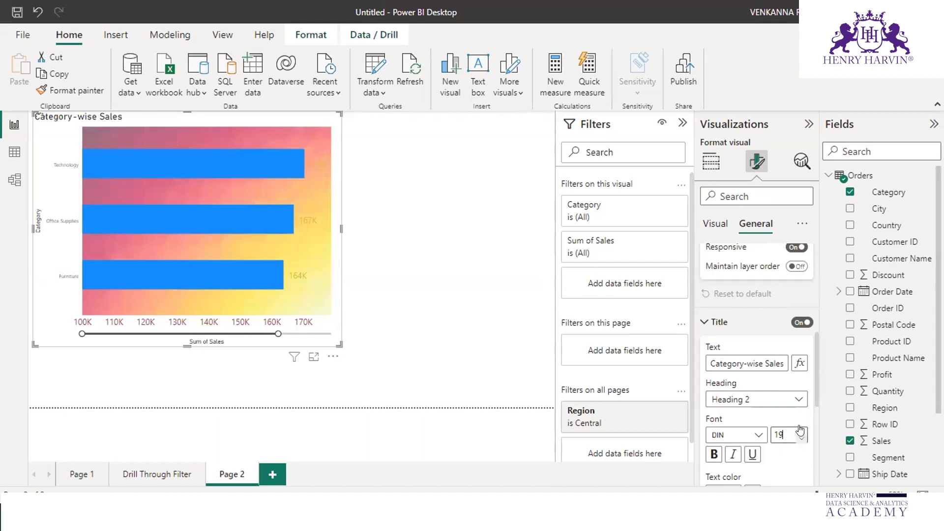
click(780, 400)
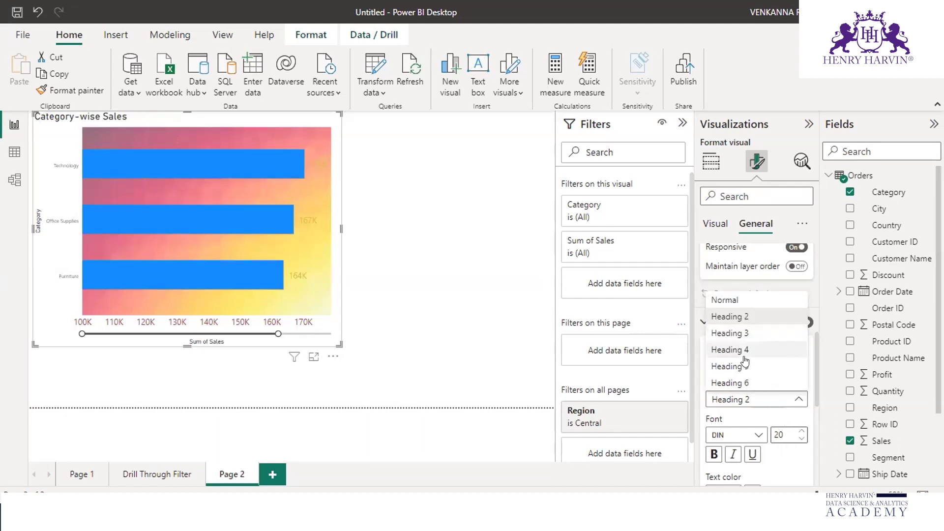
key(Escape)
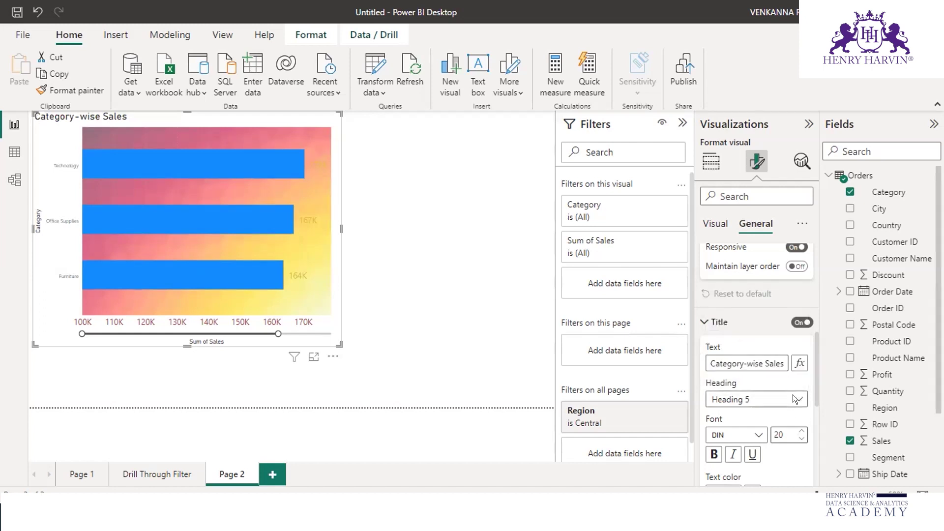
Try a custom red hue for the chart title's text color, giving #242222
scroll(793, 394, down, 2)
scroll(793, 395, down, 2)
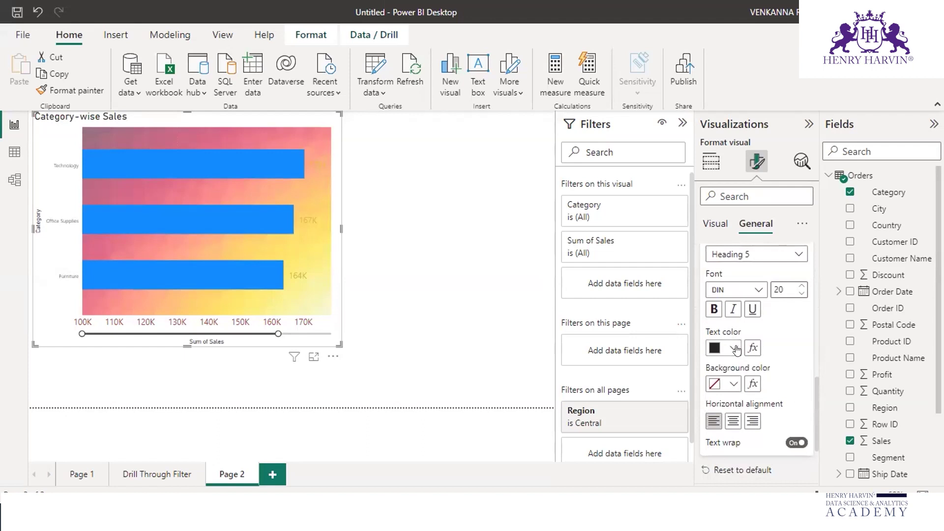
click(735, 346)
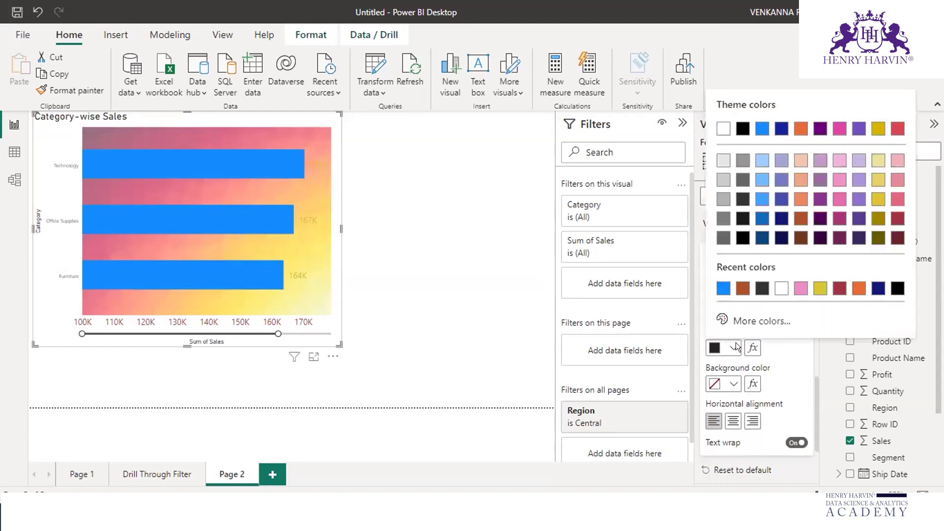
click(773, 313)
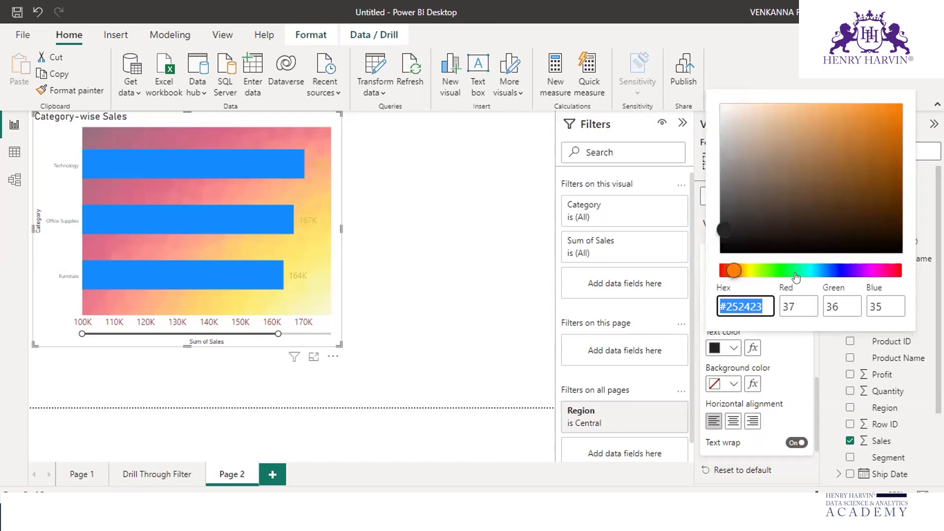
click(899, 271)
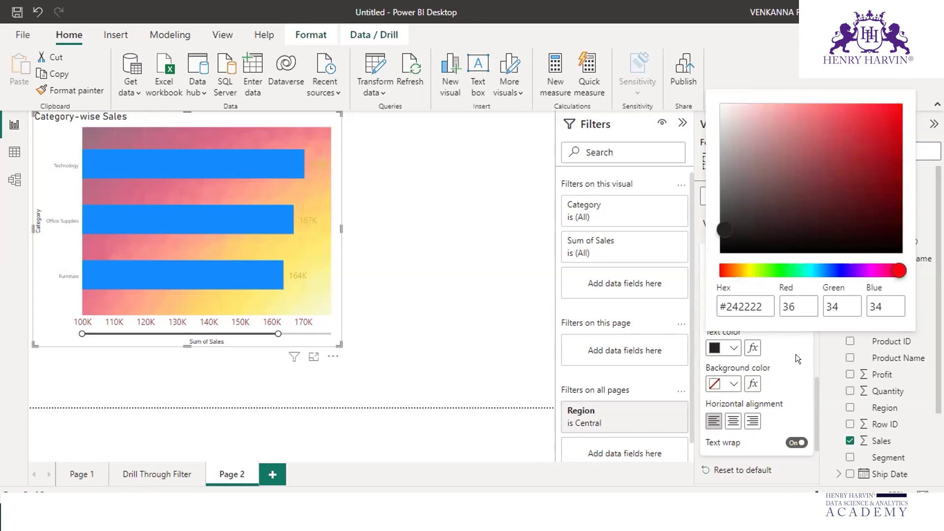
click(796, 342)
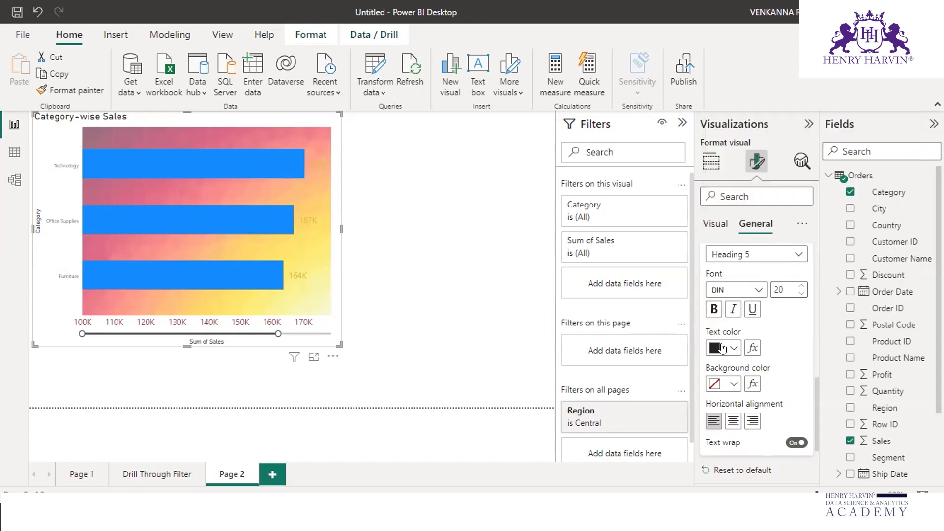
Set the chart title's text color to custom green #7CE60A, after trying red, yellow, cyan and pink shades
click(718, 341)
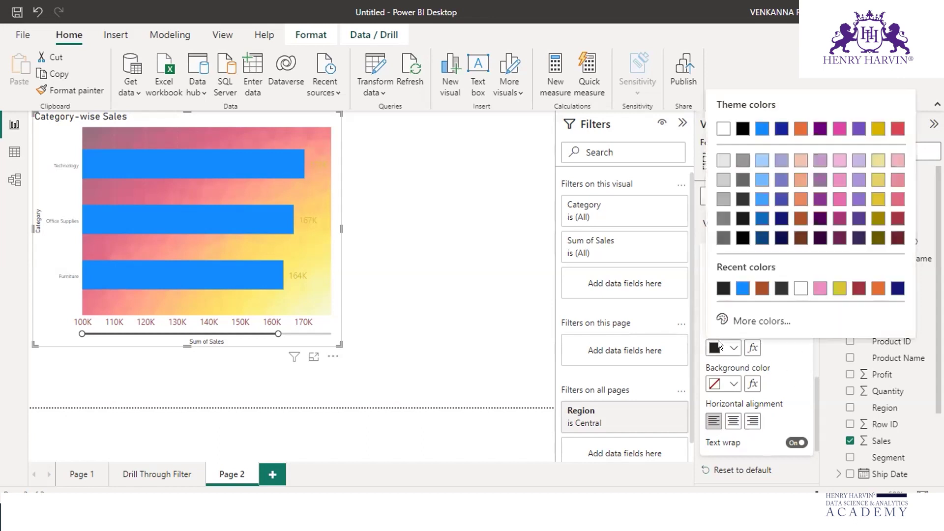
click(769, 320)
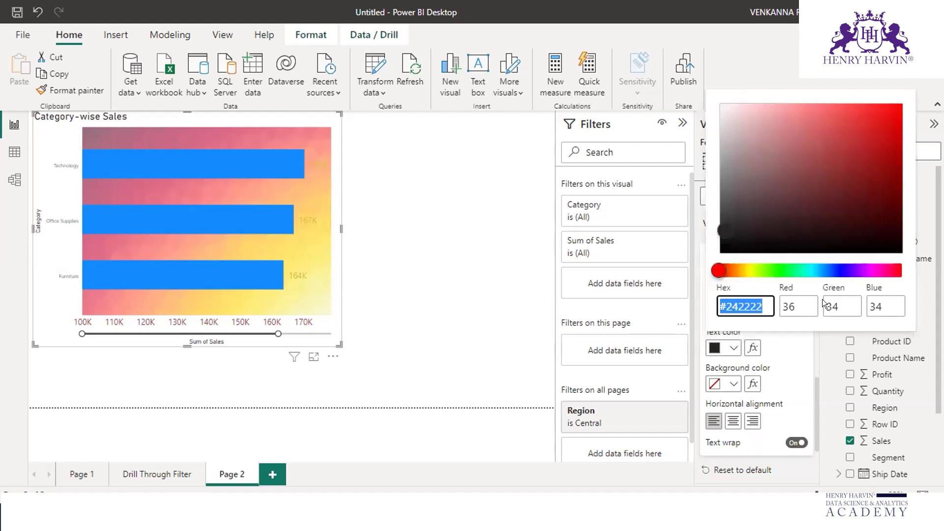
click(896, 273)
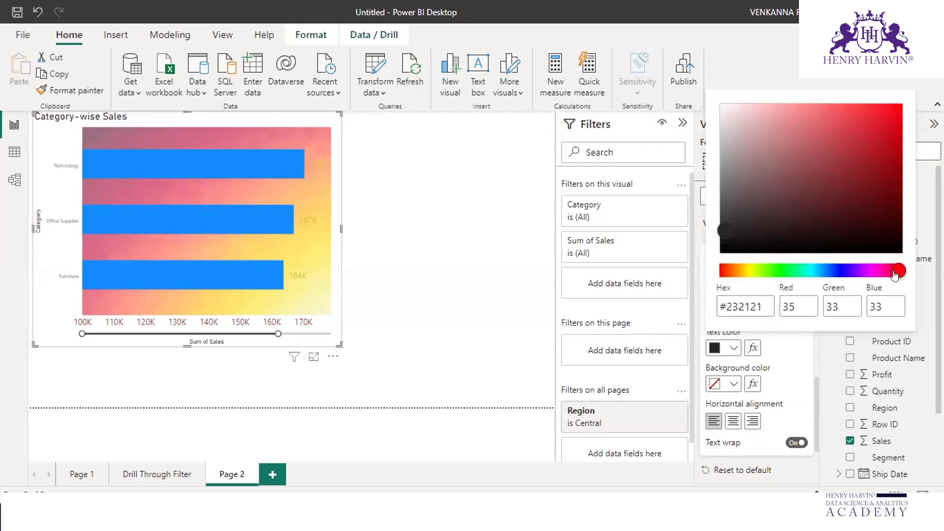
drag(895, 274, 893, 271)
click(889, 107)
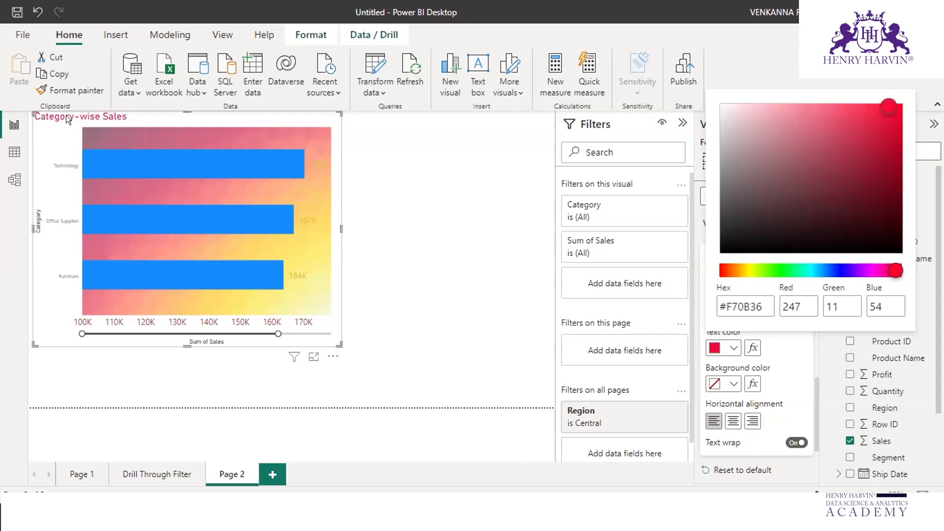
drag(757, 271, 745, 274)
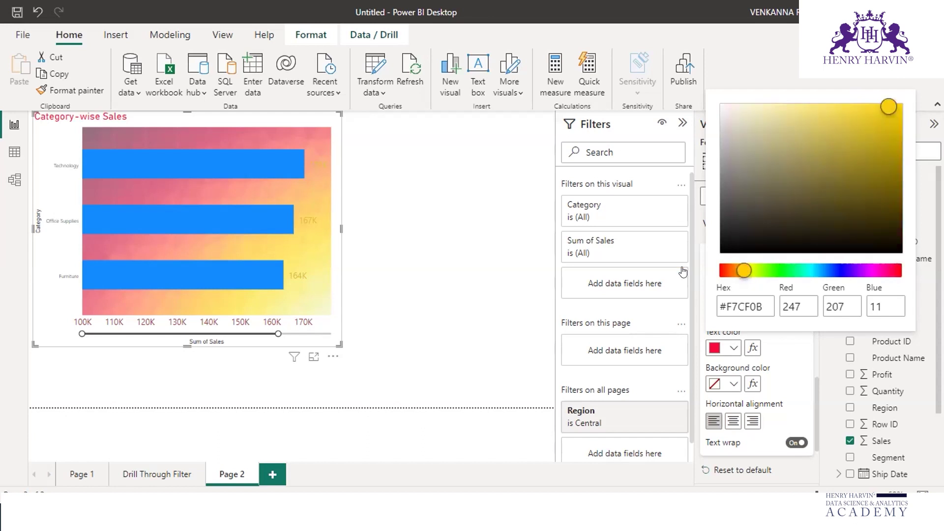
click(810, 271)
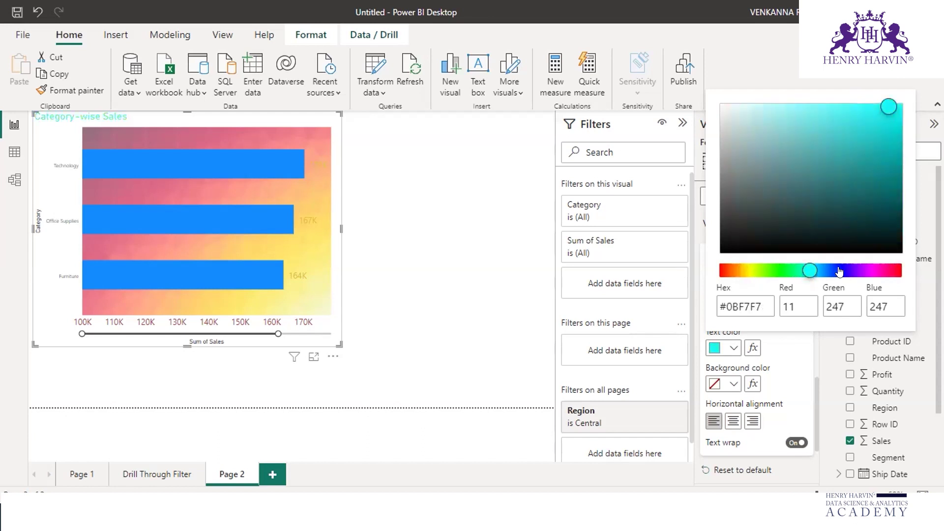
click(842, 271)
click(859, 272)
click(879, 271)
click(890, 272)
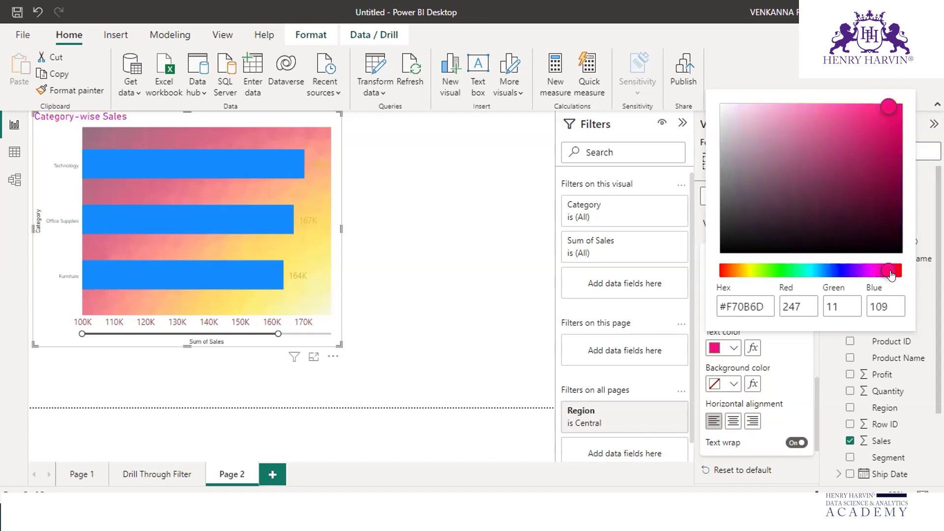
click(762, 271)
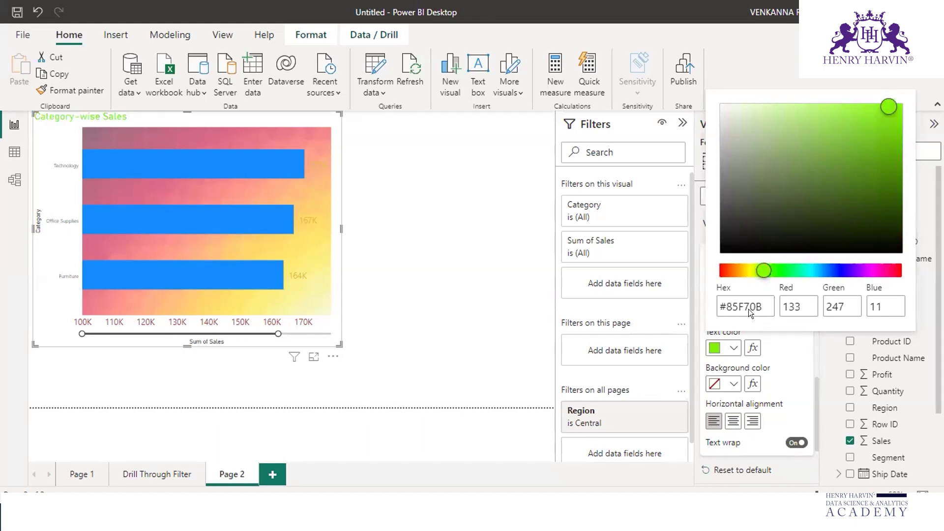
click(889, 117)
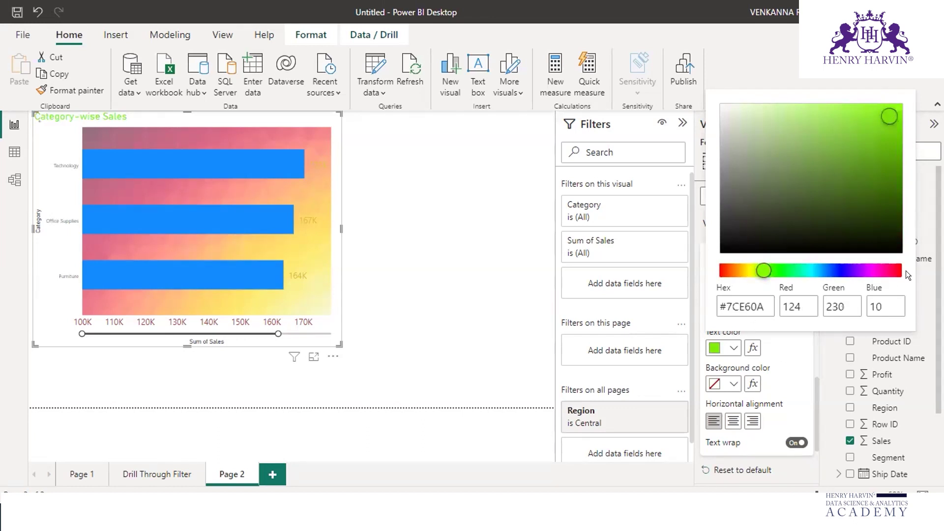
click(926, 205)
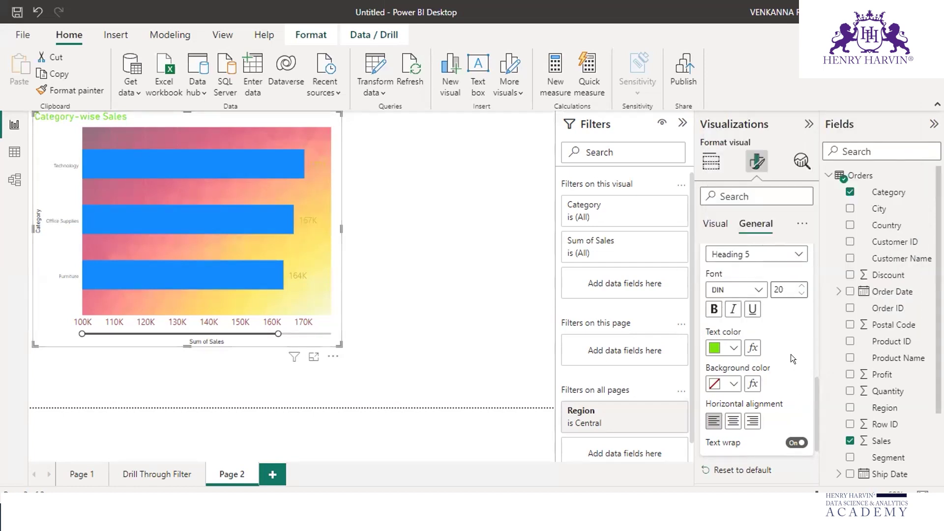
Center the chart title horizontally
scroll(790, 348, down, 3)
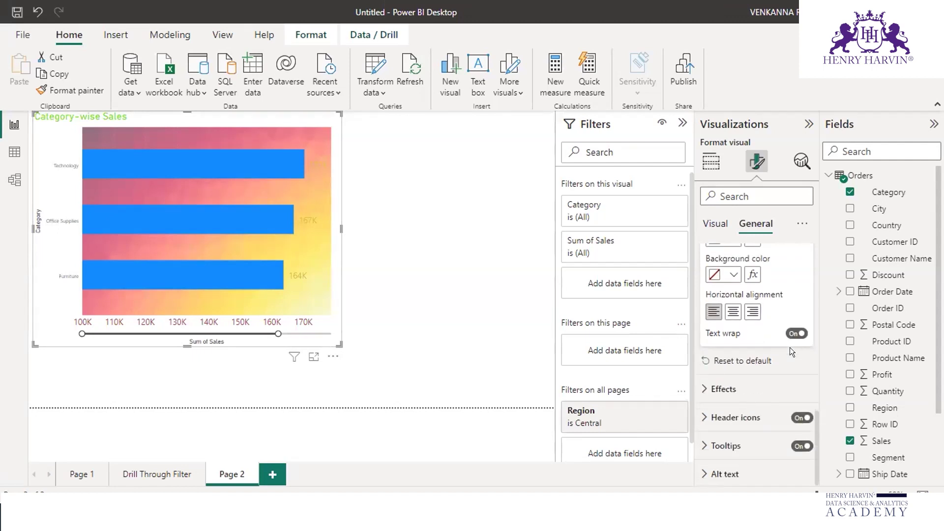
click(731, 309)
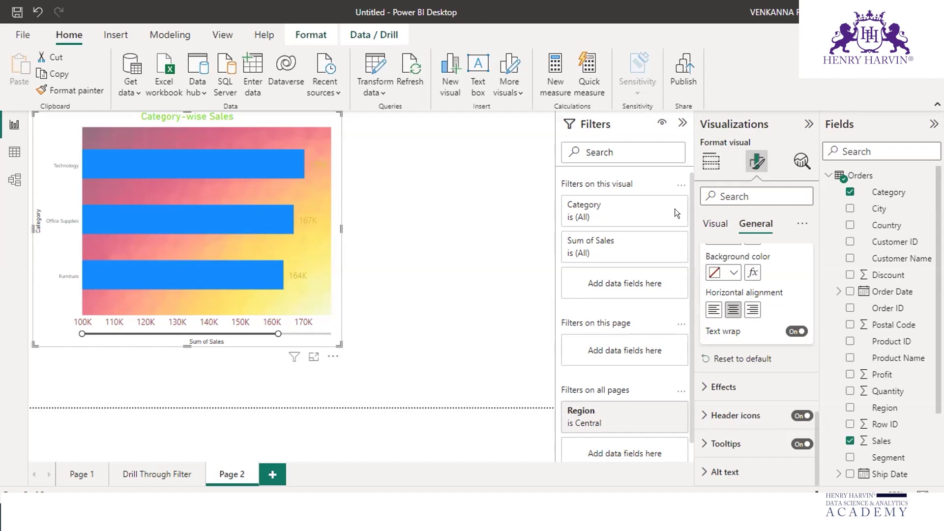
mouse_move(674, 309)
mouse_down()
mouse_move(765, 322)
mouse_move(707, 325)
mouse_up()
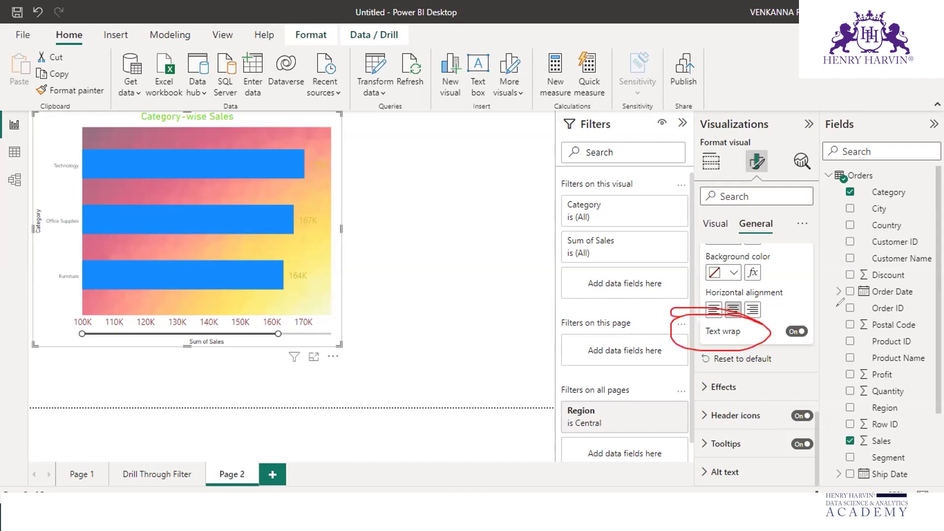
click(562, 462)
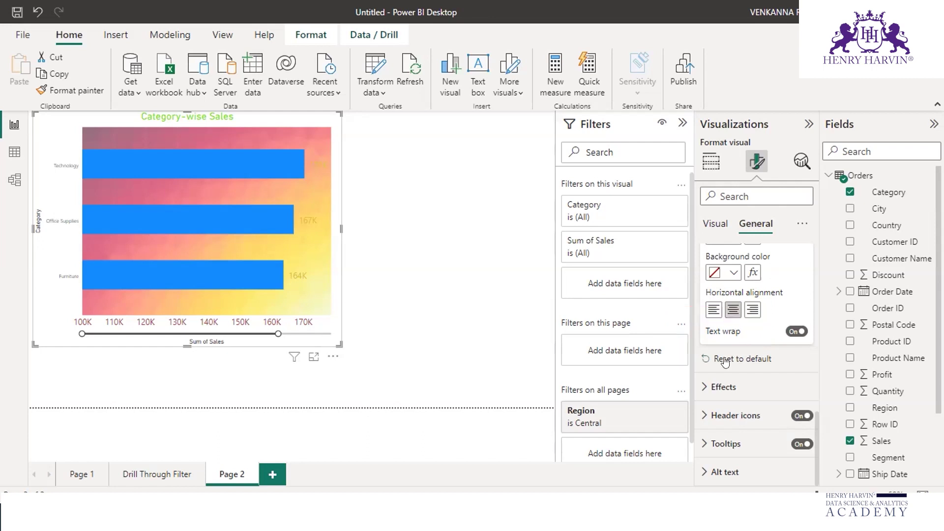
Expand the chart's effects settings and try a blue background color
click(714, 388)
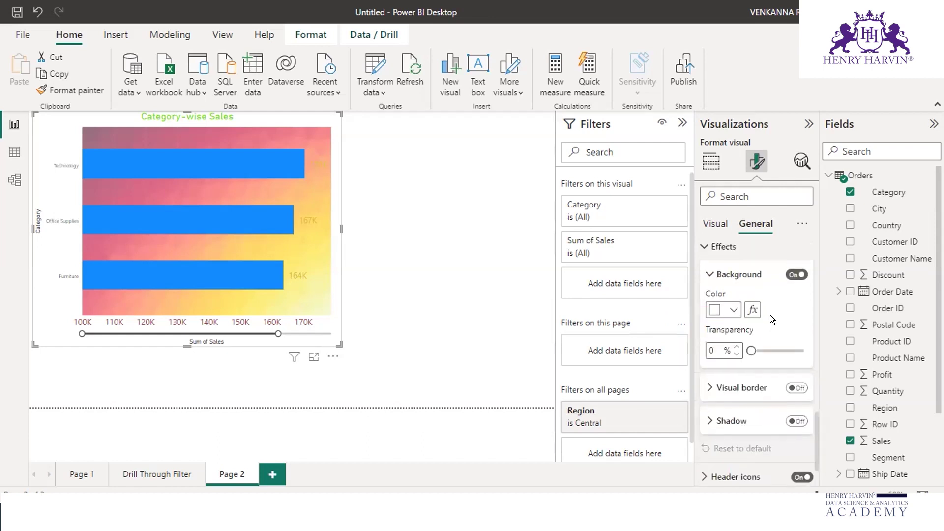
scroll(787, 324, up, 1)
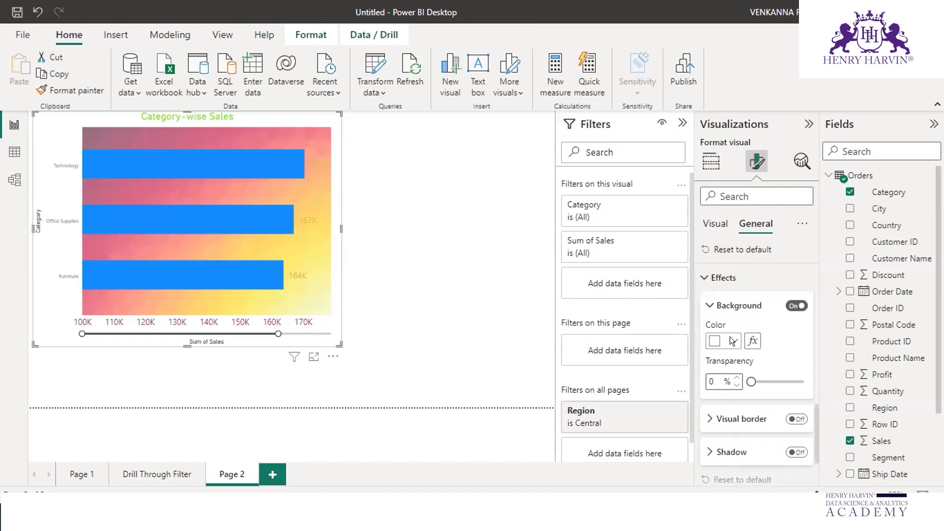
click(730, 336)
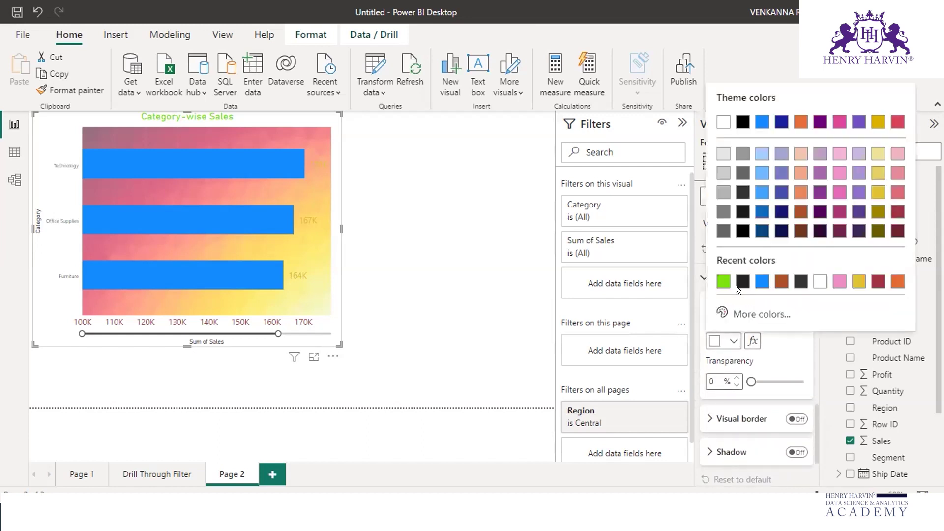
click(763, 283)
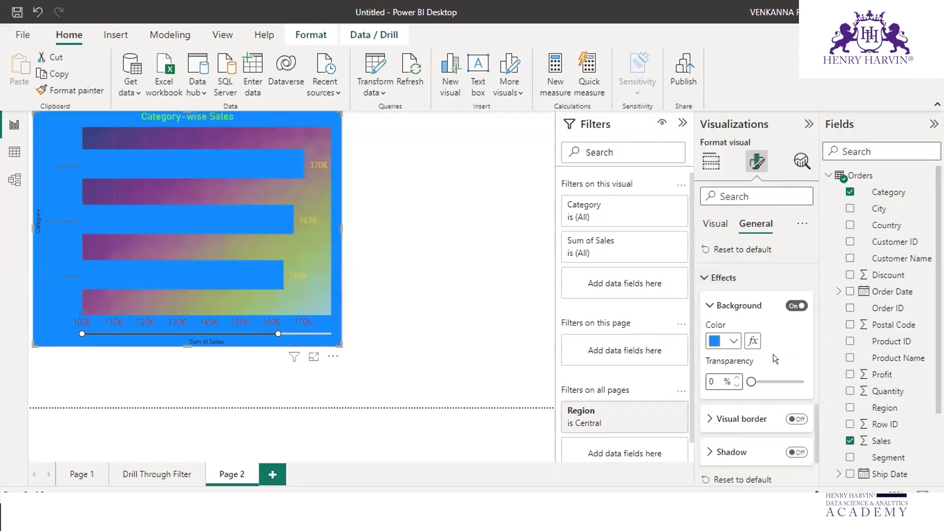
Set the chart's background color back to white
click(729, 332)
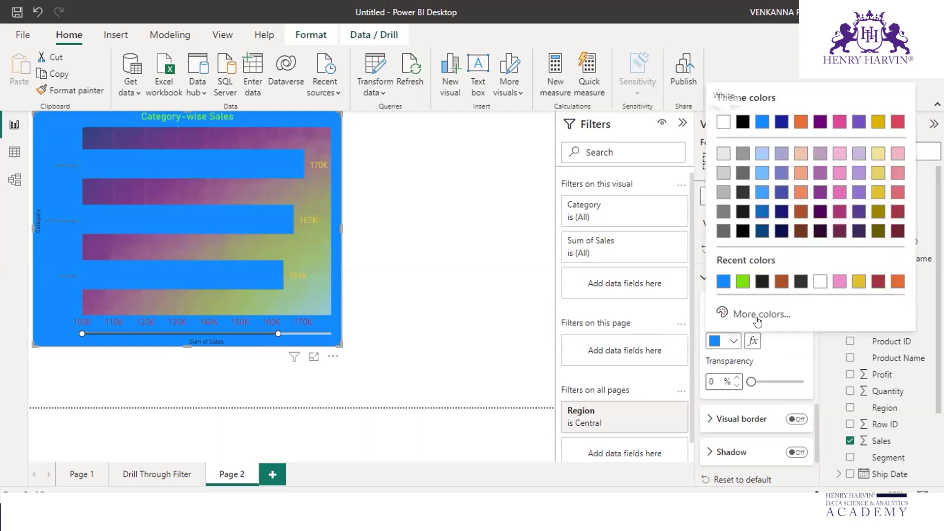
click(794, 338)
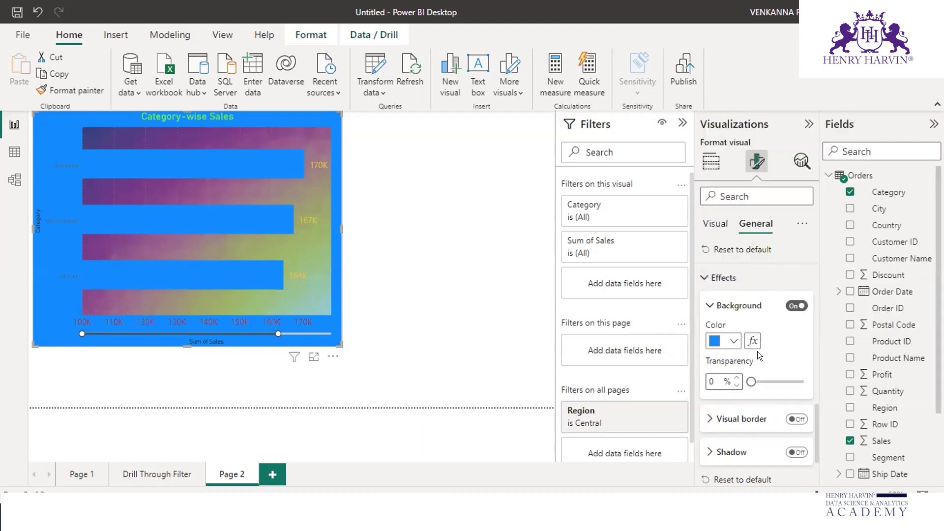
click(734, 339)
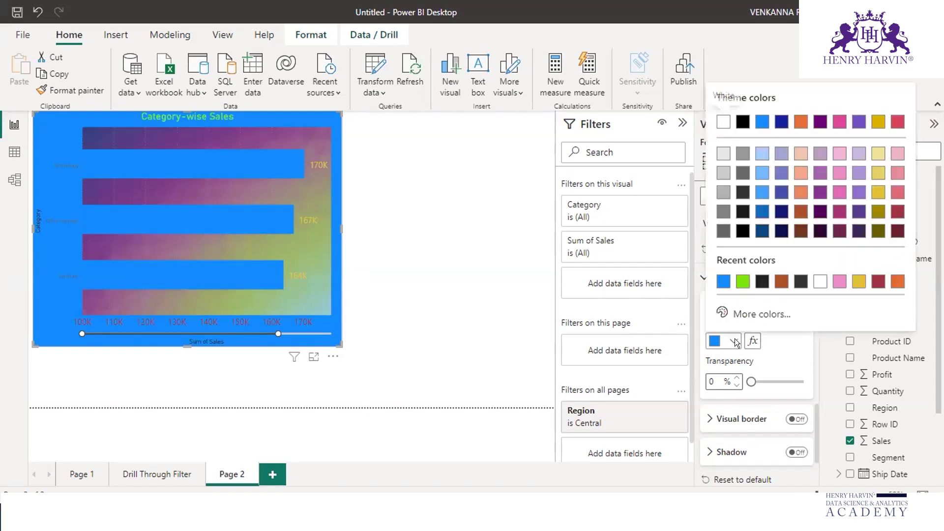
click(820, 282)
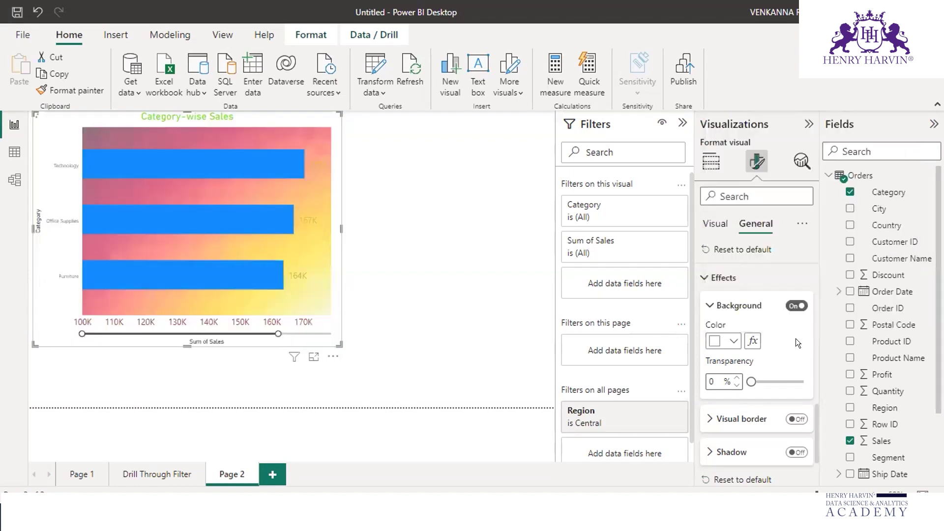
click(733, 341)
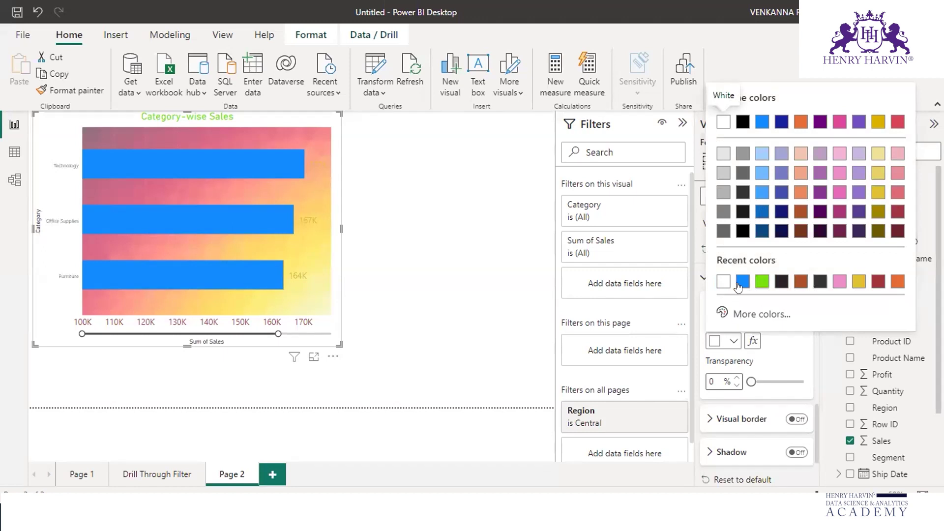
click(794, 374)
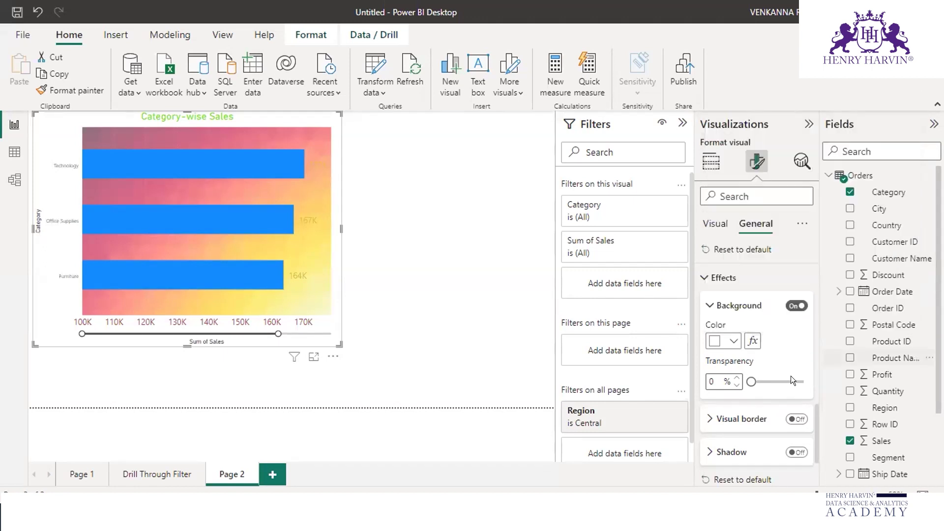
Turn on the chart's visual border and deselect the chart to view the outline
scroll(768, 362, down, 1)
scroll(770, 364, down, 2)
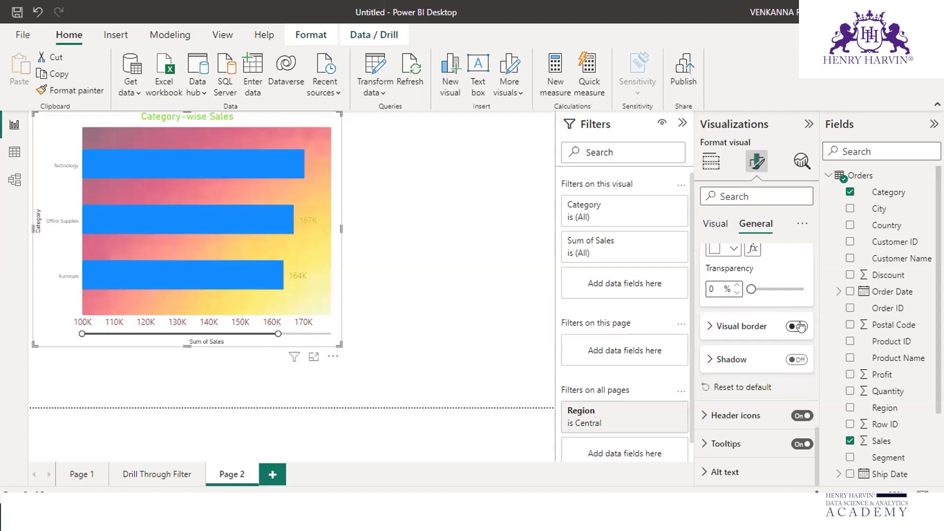
click(799, 327)
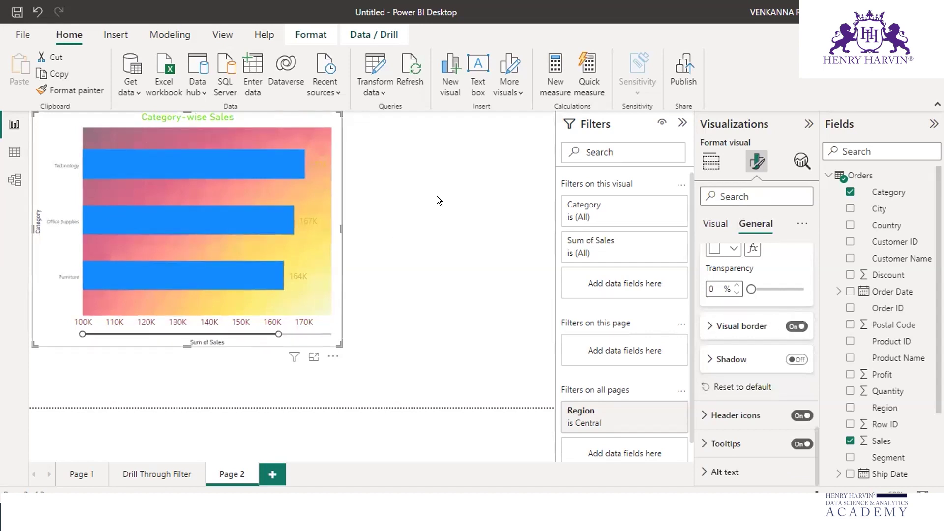
click(437, 196)
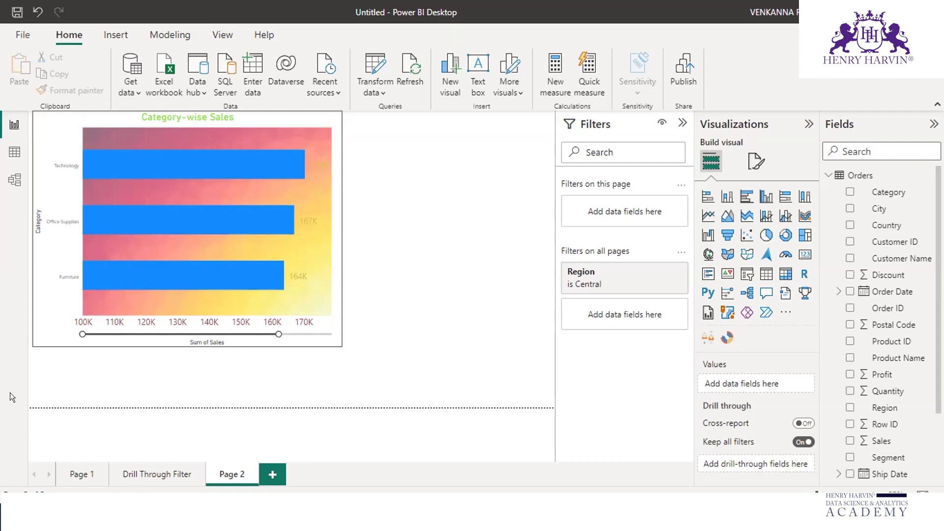
Select the bar chart and set the background color of its header icons to blue (#118dff)
click(758, 165)
click(317, 116)
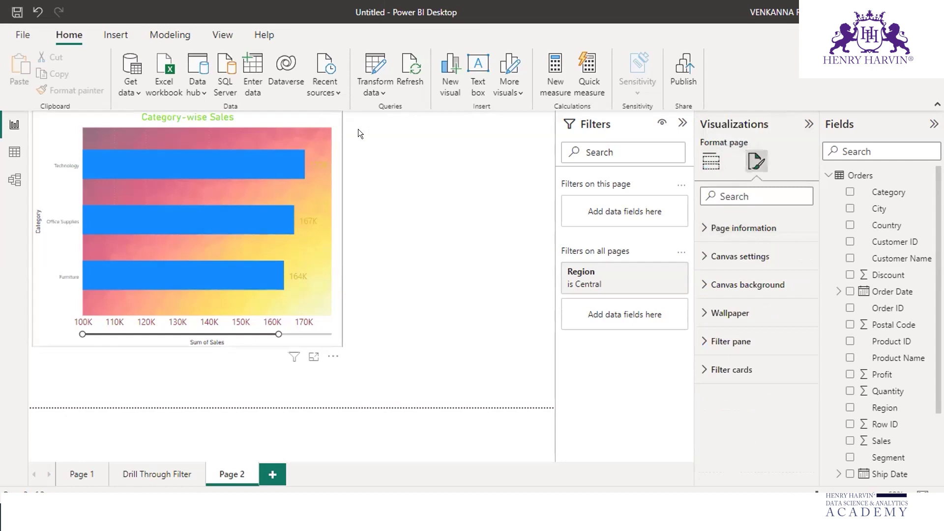
scroll(758, 325, down, 1)
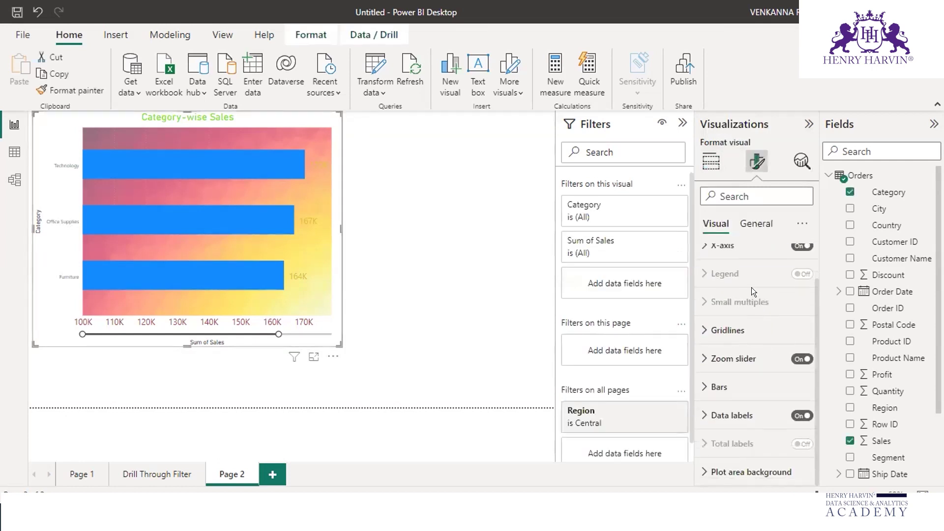
click(757, 224)
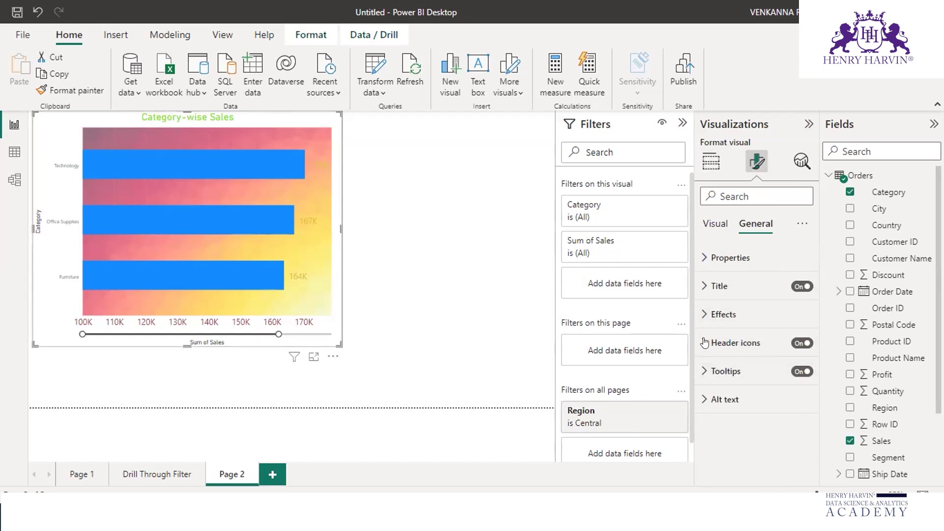
click(768, 359)
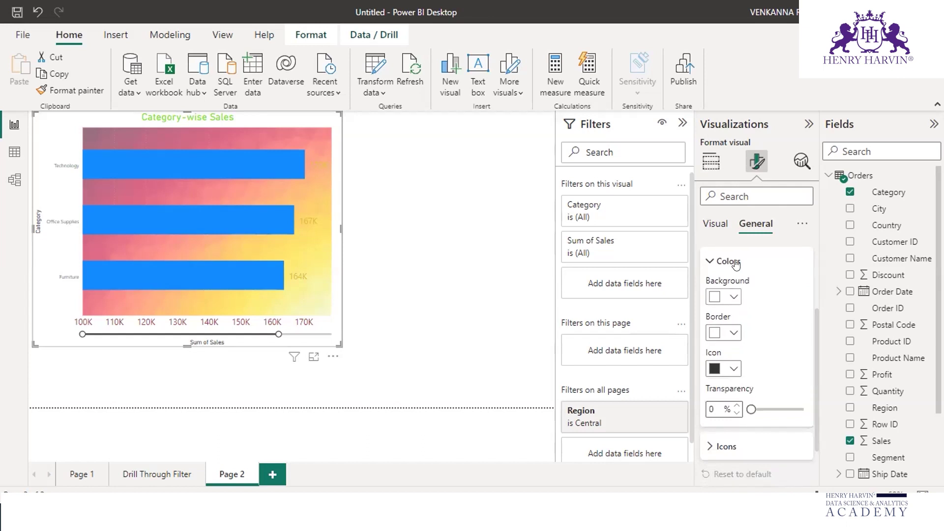
click(734, 296)
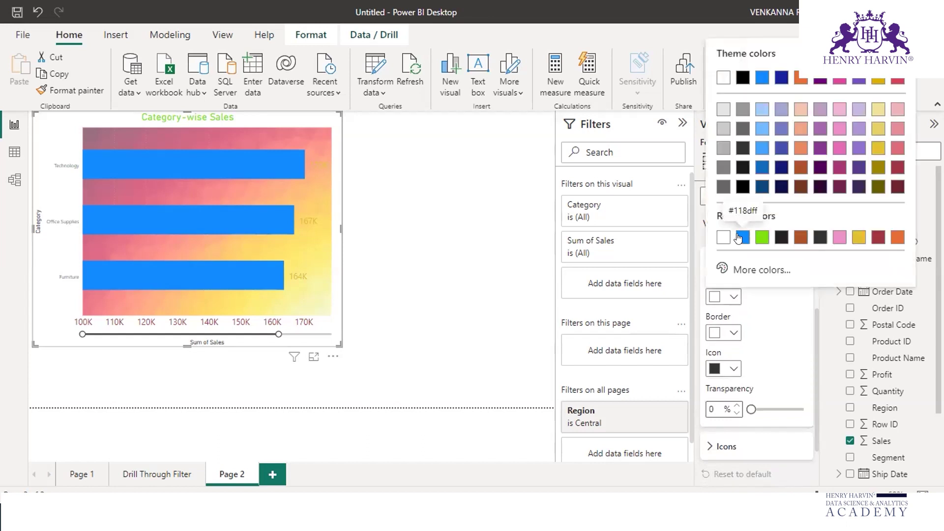
click(738, 238)
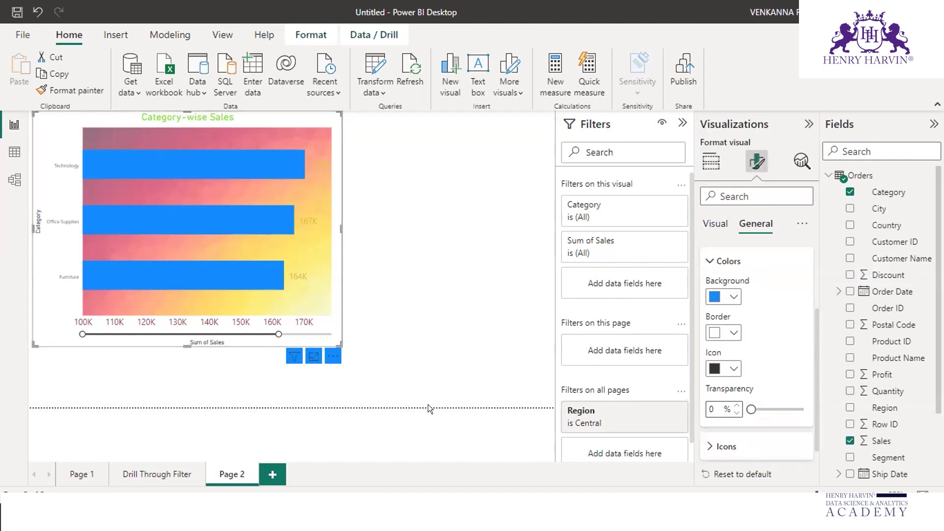
Set the border color of the chart's header icons to the recently used dark red
click(733, 332)
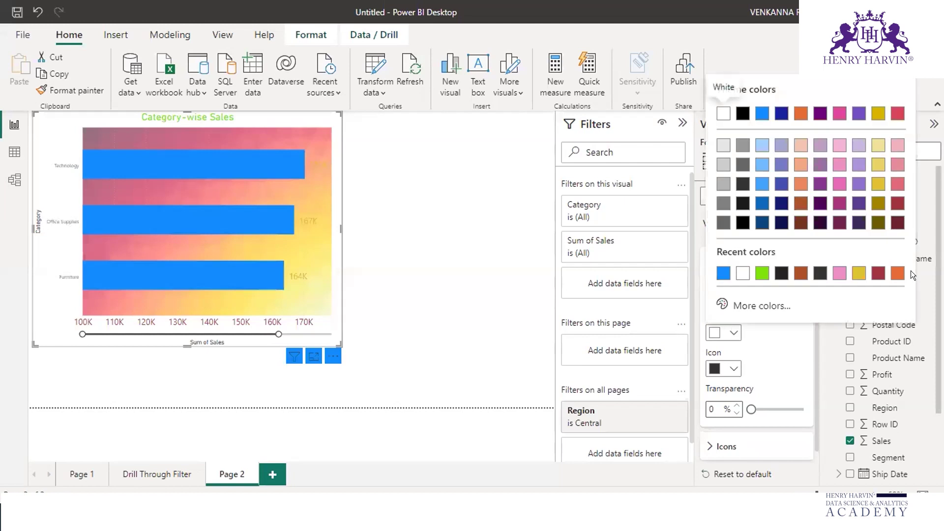
click(878, 273)
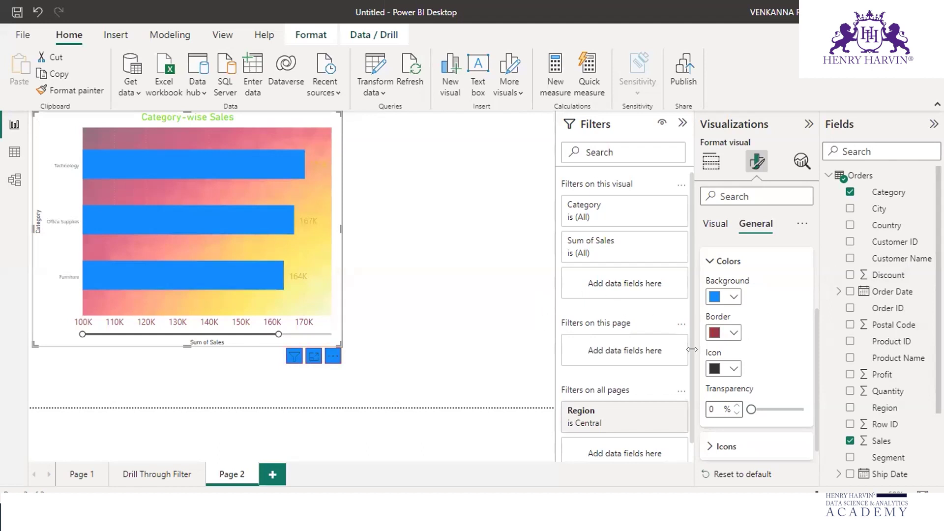
scroll(752, 322, down, 2)
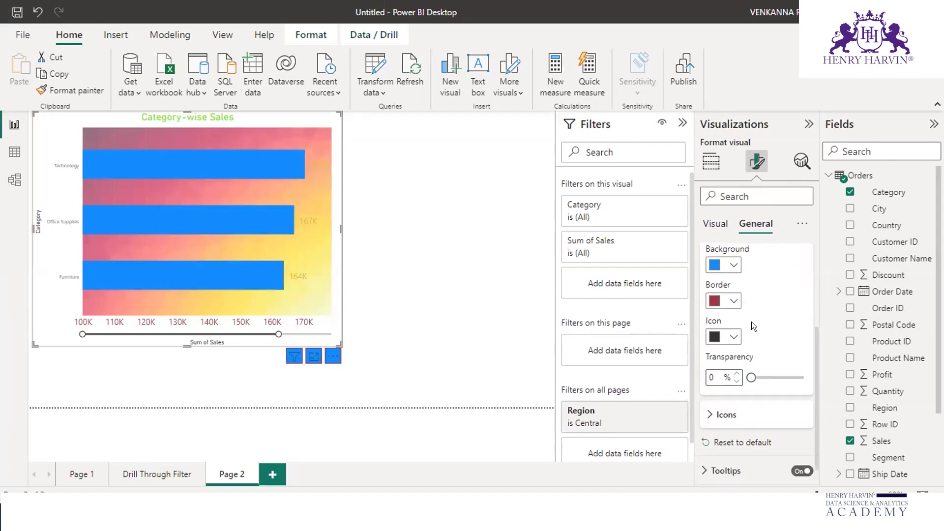
scroll(752, 322, up, 3)
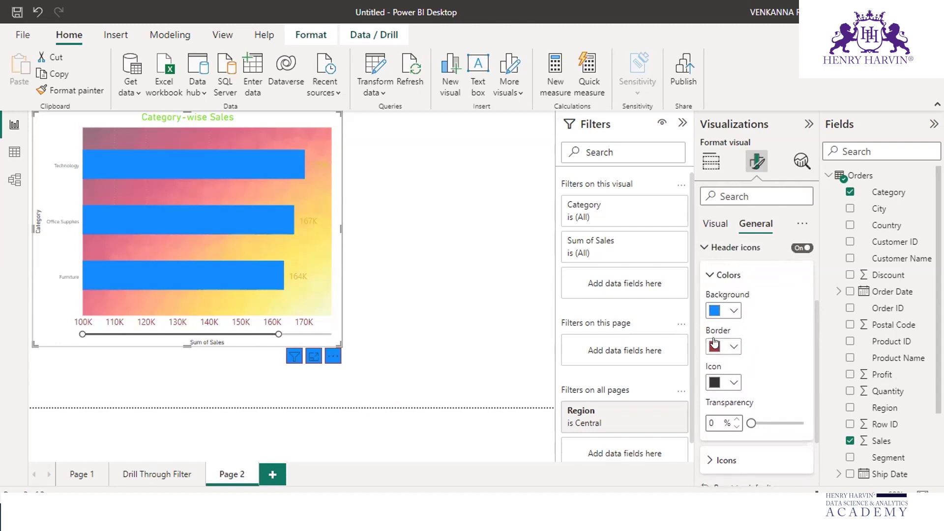
click(717, 344)
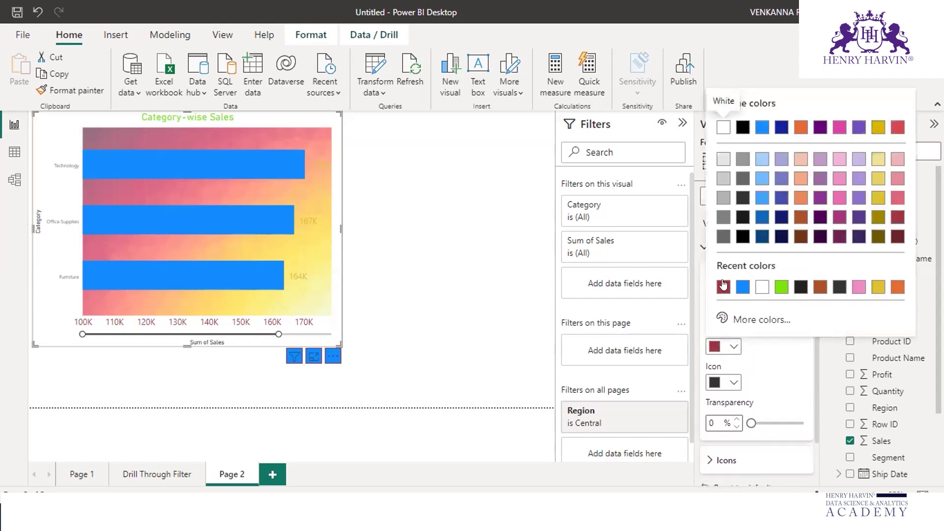
click(794, 352)
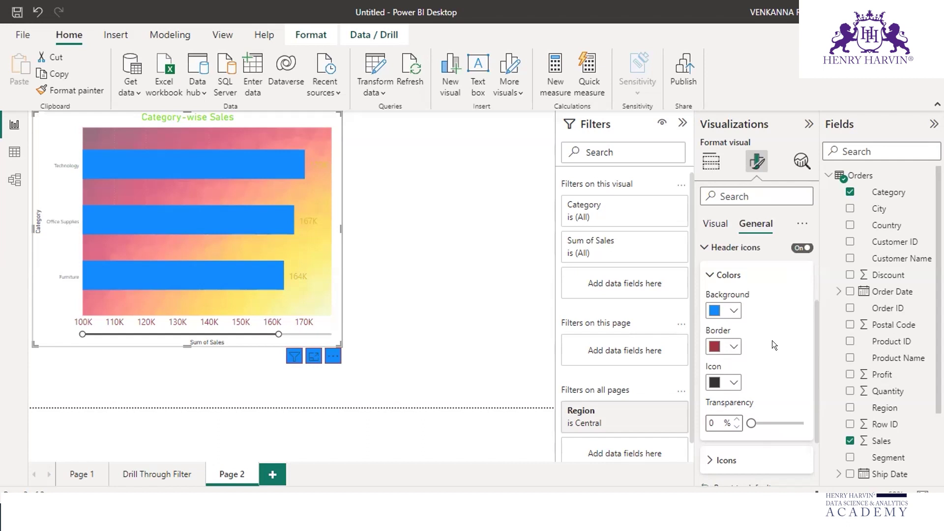
Expand the chart's tooltip settings and review the type, page and text options
scroll(772, 340, down, 2)
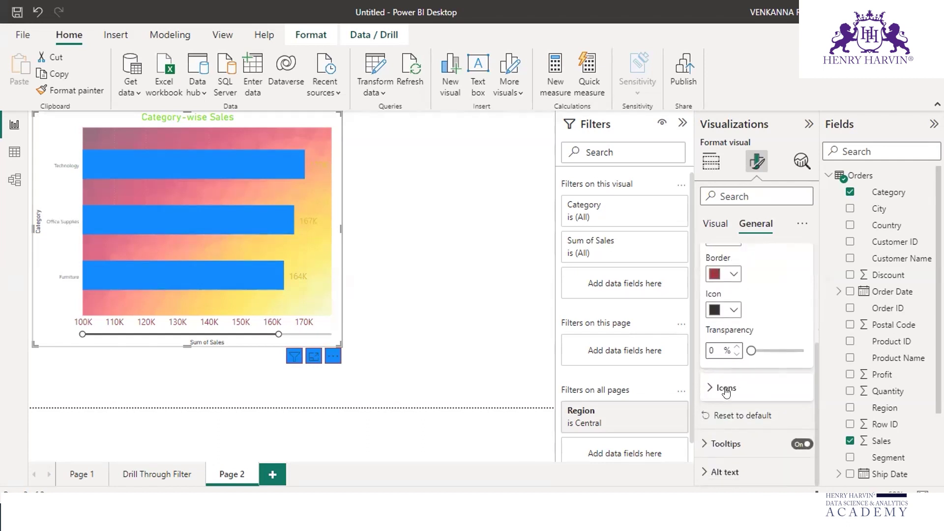
click(726, 443)
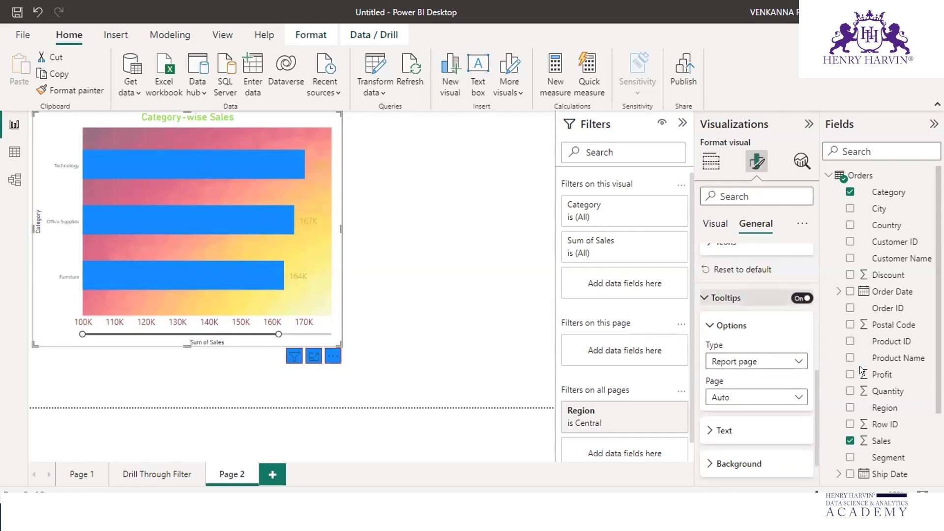
mouse_move(274, 154)
click(793, 362)
click(785, 356)
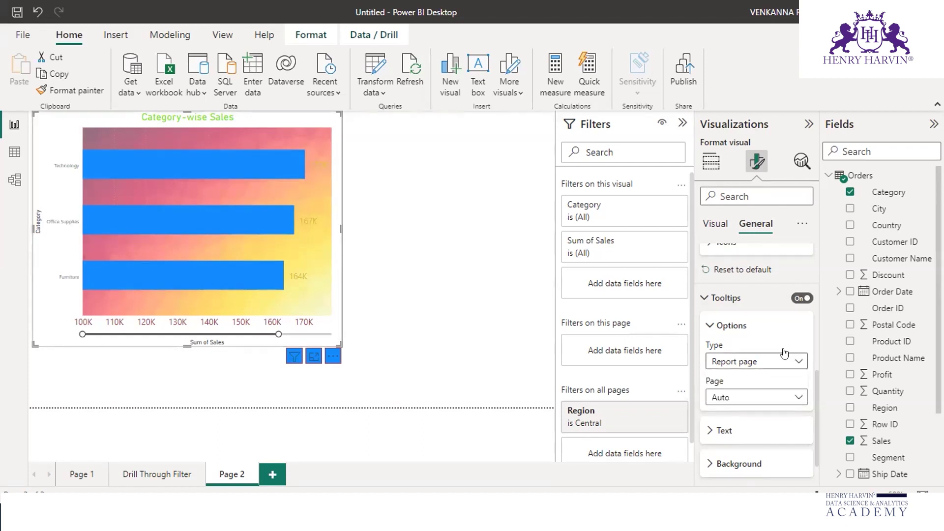
scroll(772, 325, down, 1)
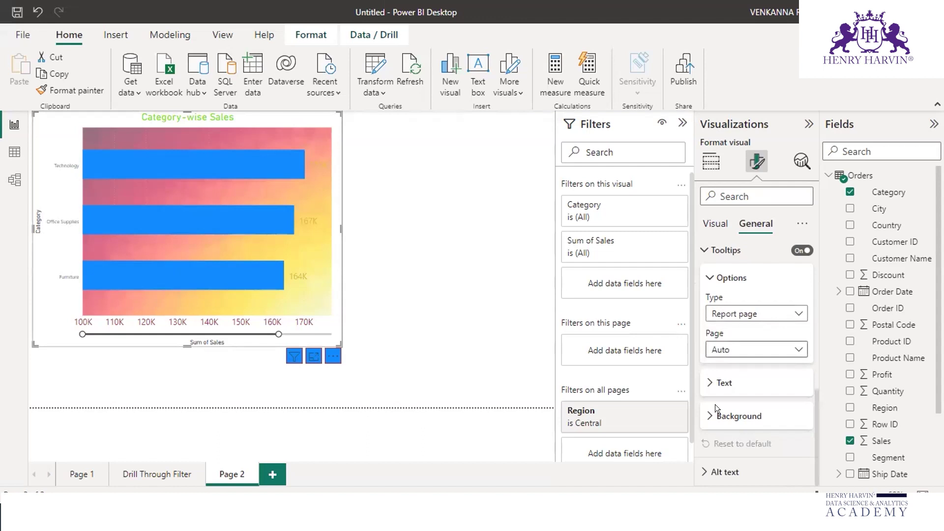
click(719, 384)
scroll(781, 384, down, 3)
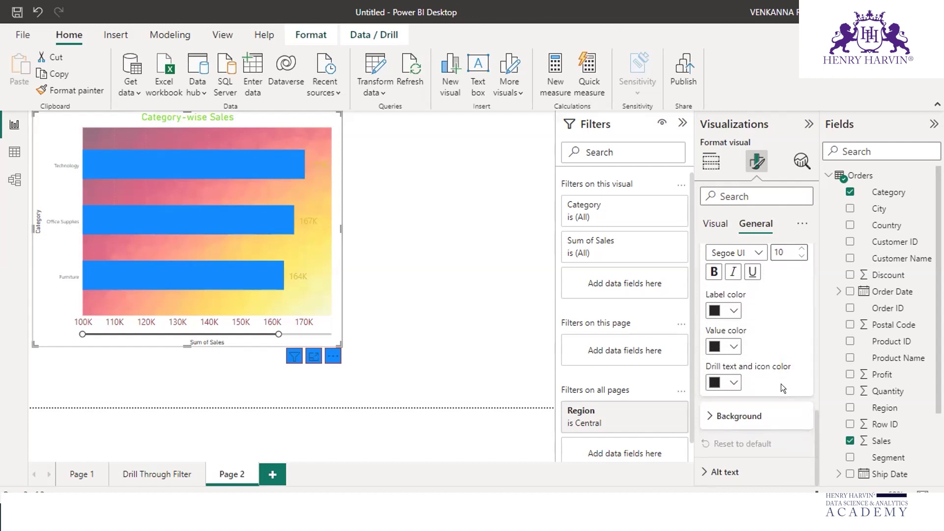
Give the chart's tooltip a green background color with 45% transparency
click(761, 416)
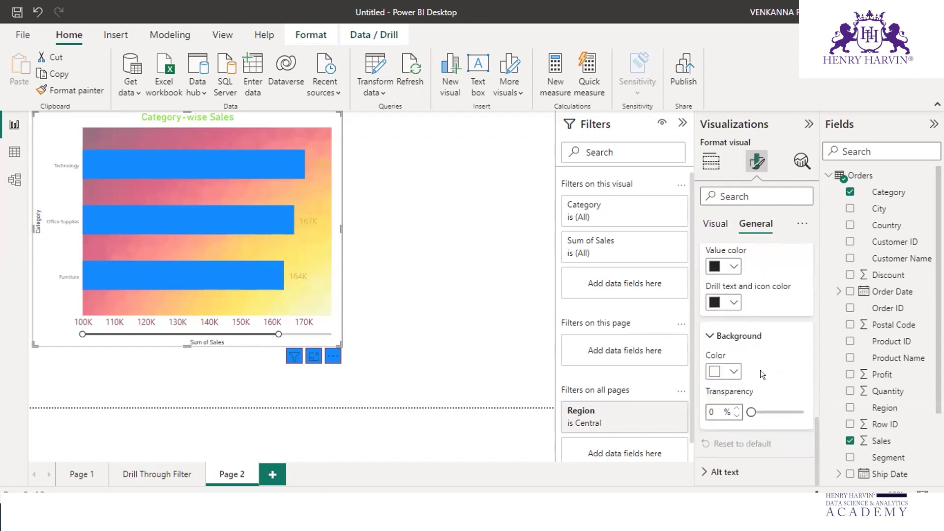
click(731, 372)
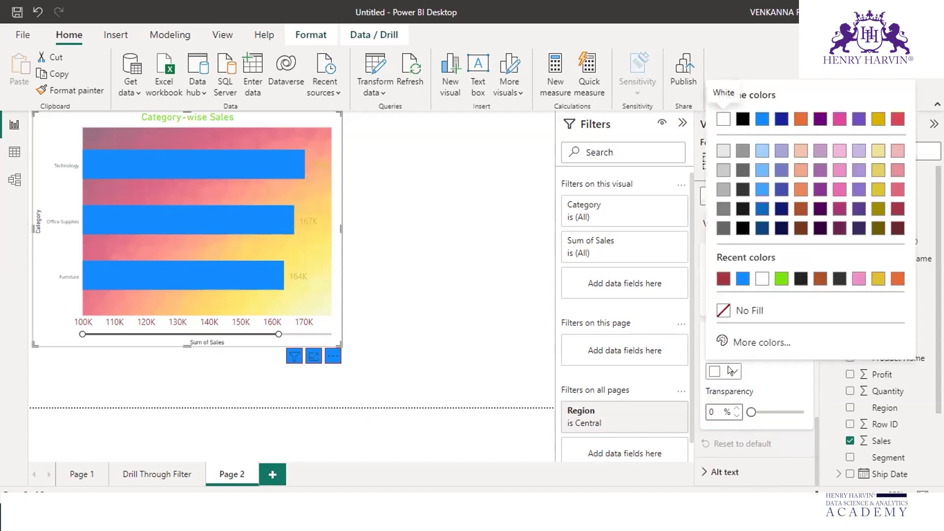
click(780, 277)
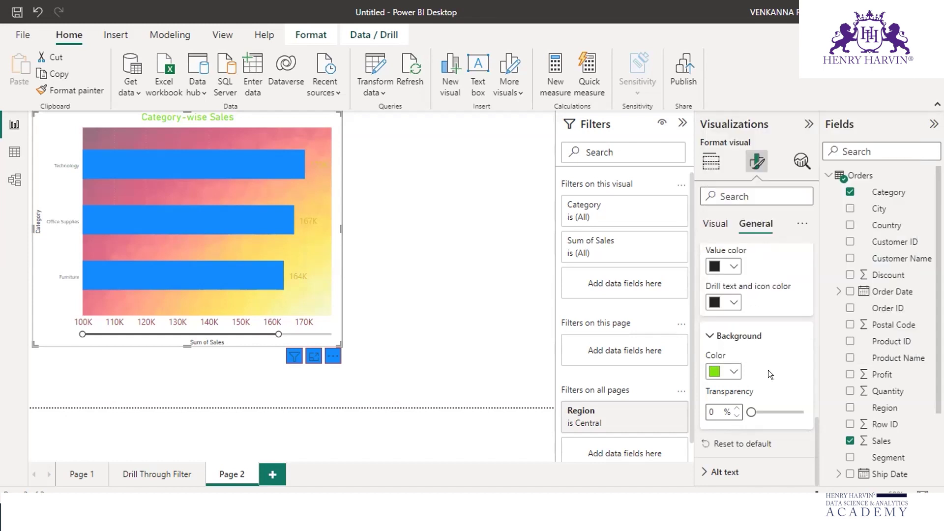
click(793, 411)
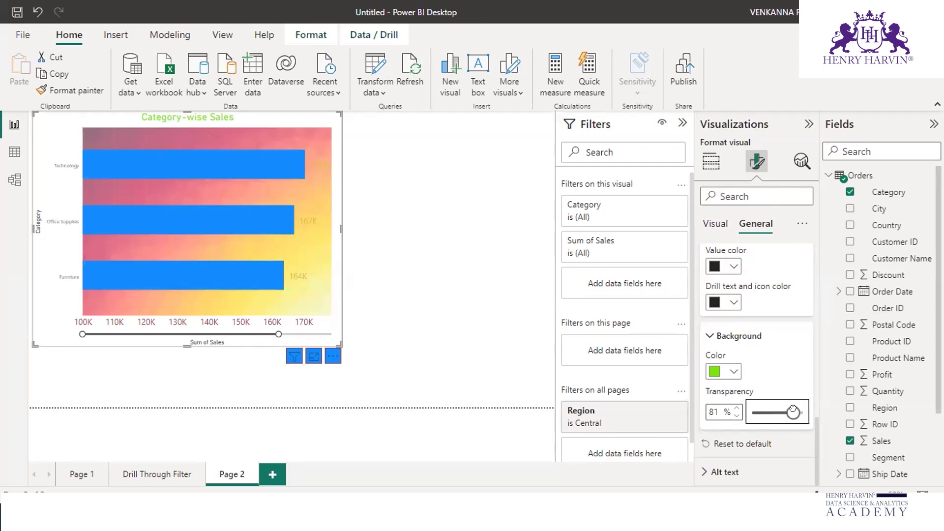
drag(794, 411, 775, 412)
Add the alt text "This is demo Visual." to the chart
click(725, 472)
click(714, 403)
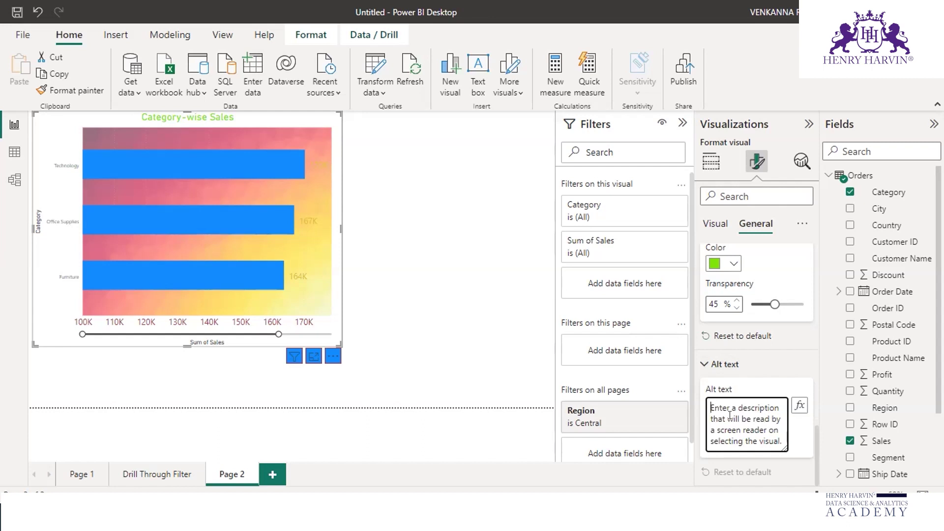
text(This is demo)
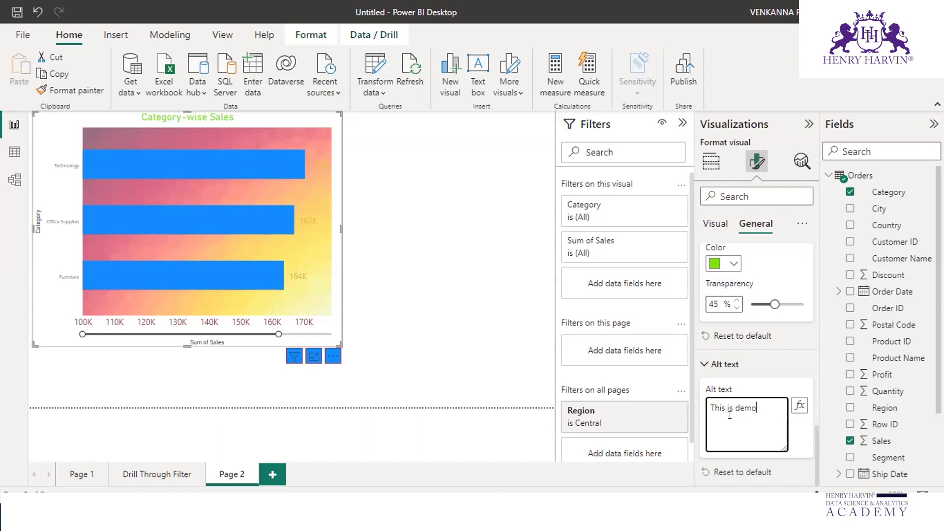
text( Visual.)
scroll(771, 374, up, 4)
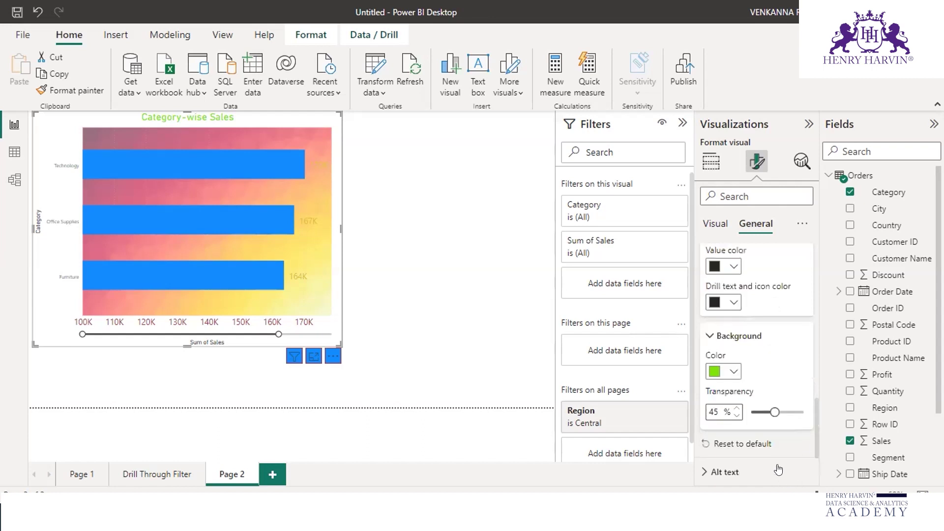
scroll(738, 449, down, 1)
scroll(738, 449, down, 2)
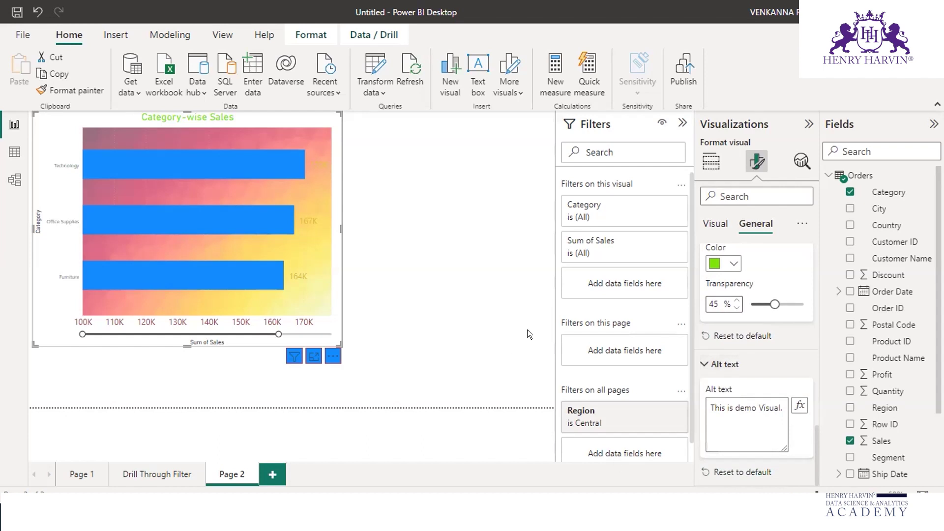
click(569, 250)
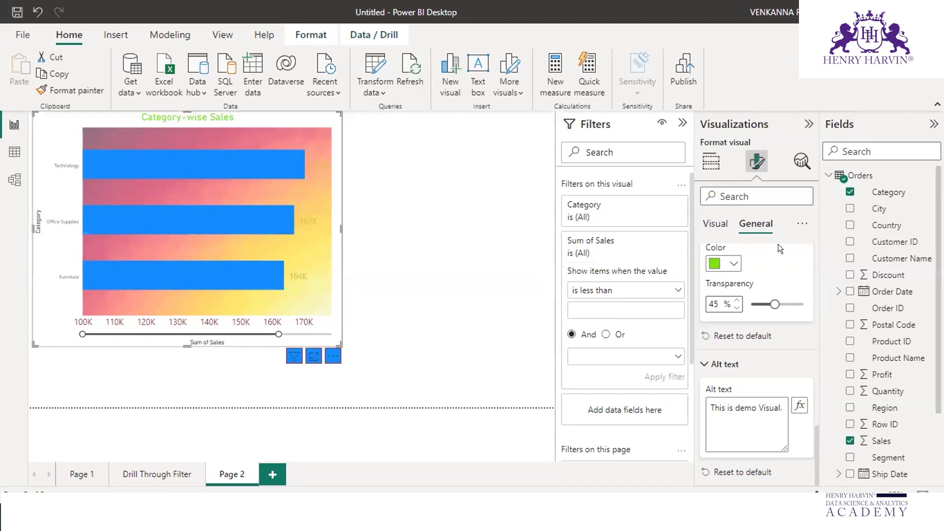
click(796, 217)
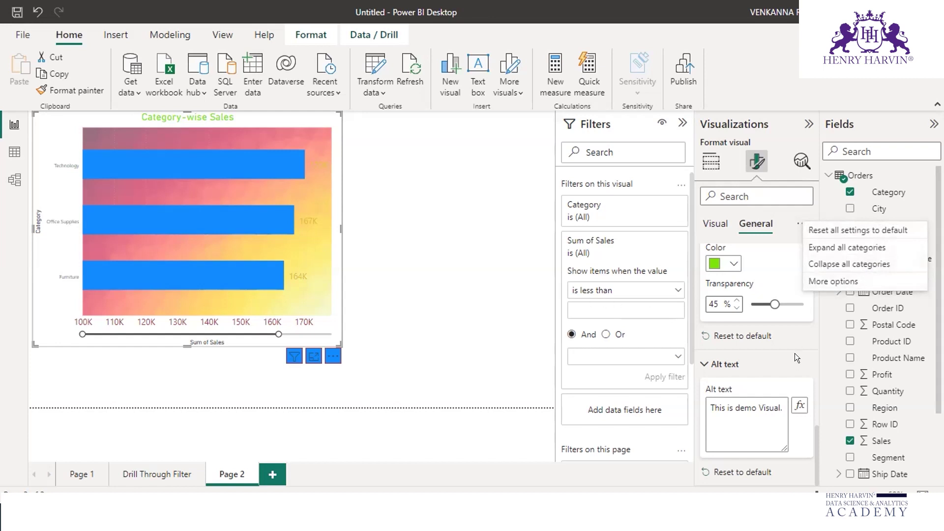
click(757, 162)
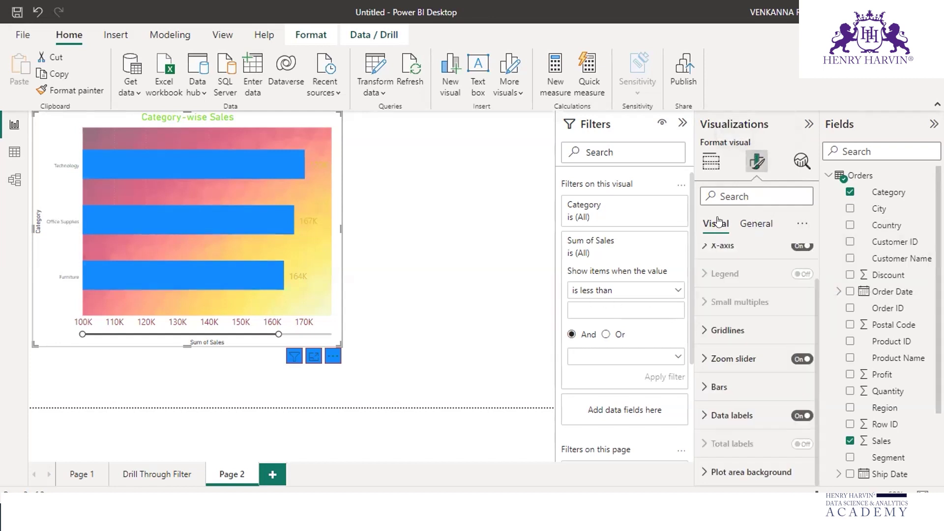
click(748, 223)
Return to the build options, deselect the chart and preview the formatted tooltip on the Technology bar
click(711, 161)
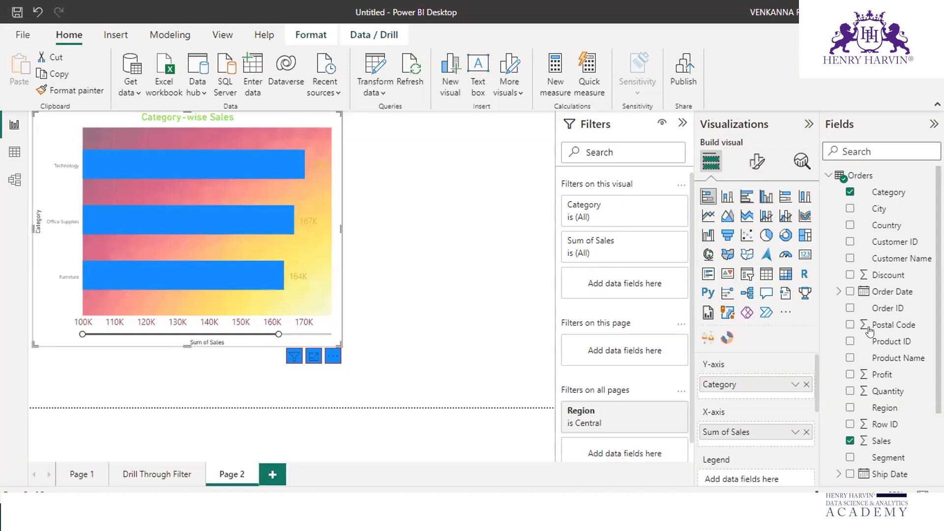
click(450, 216)
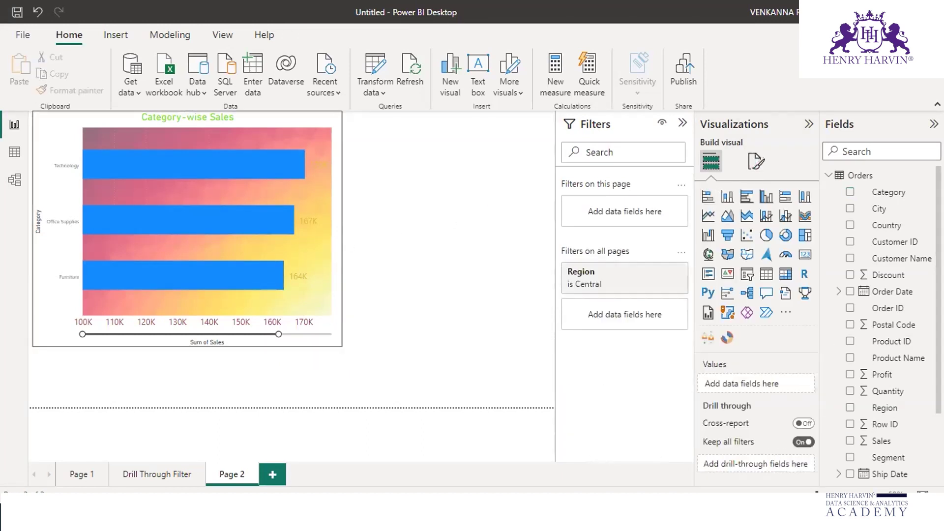
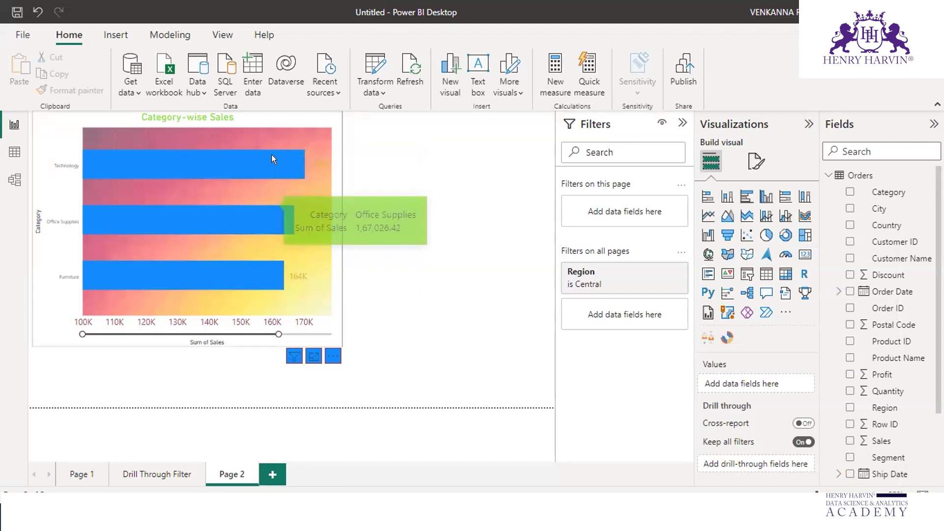
mouse_move(272, 154)
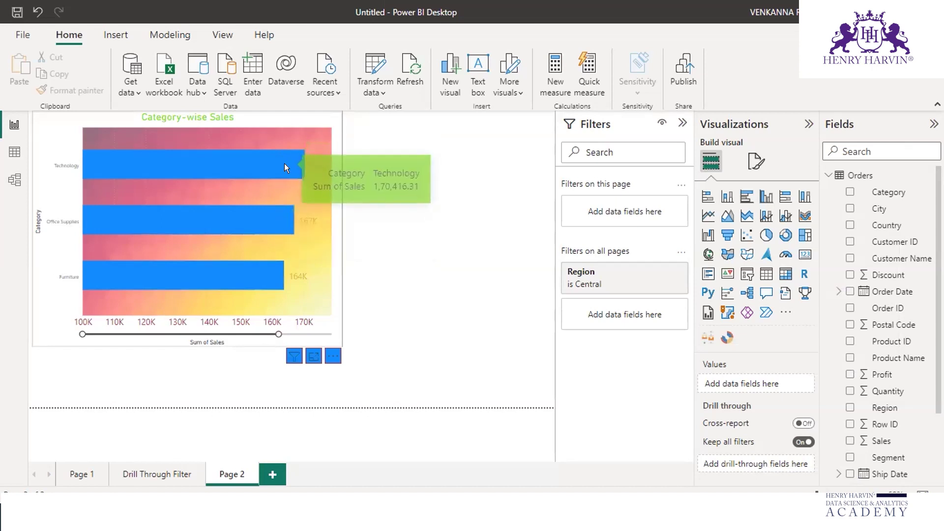
Reselect the bar chart and reopen its general formatting settings
click(329, 115)
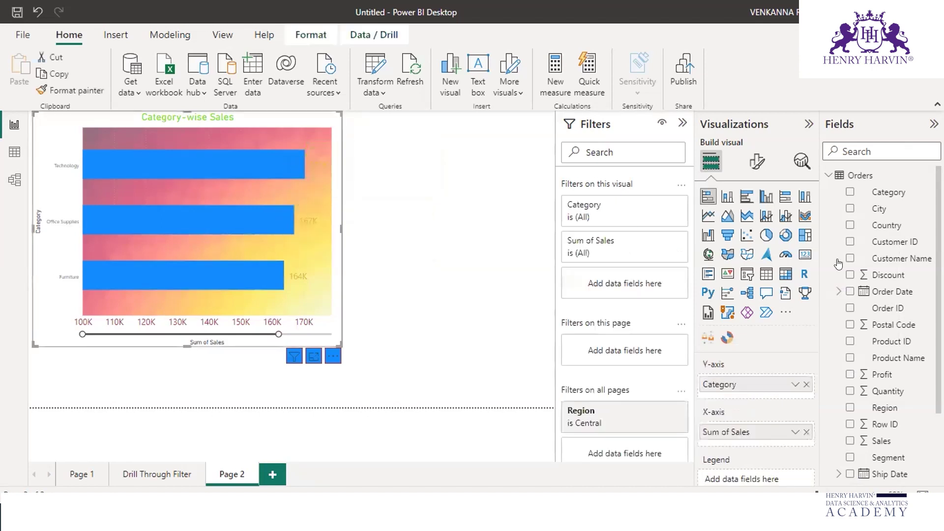
click(757, 162)
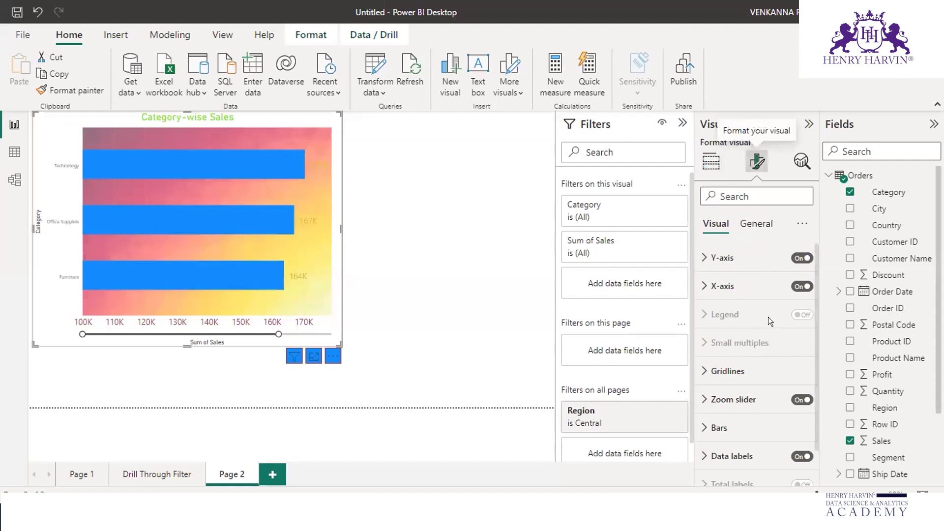
click(757, 224)
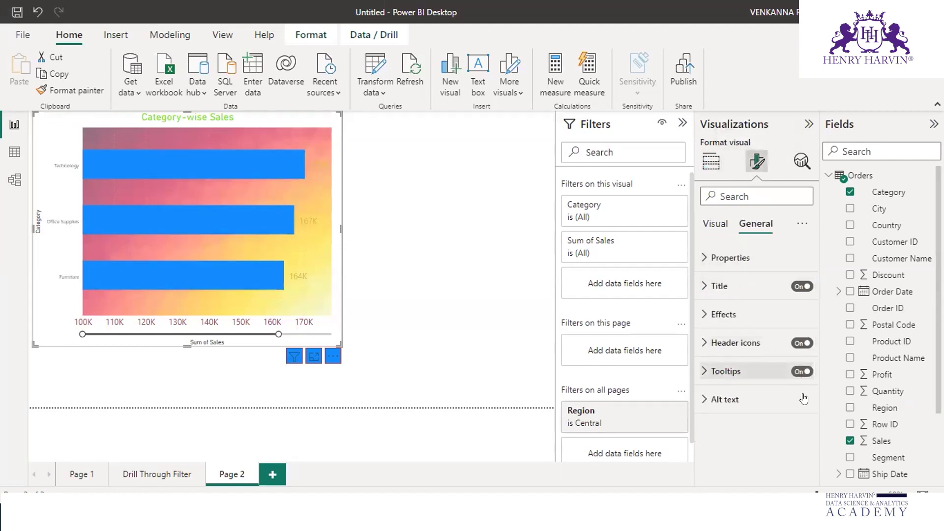
Change the chart's tooltip background color to pink and preview the tooltip on the category bars
click(713, 374)
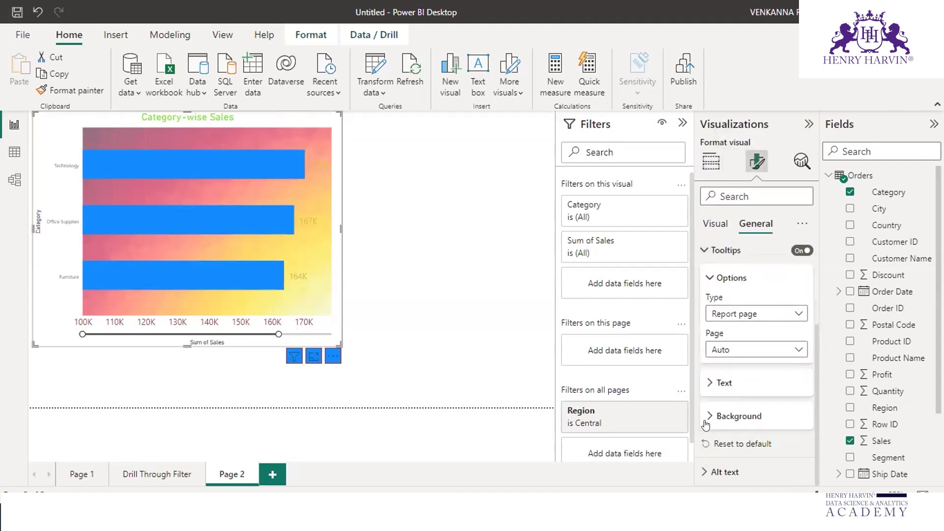
click(739, 418)
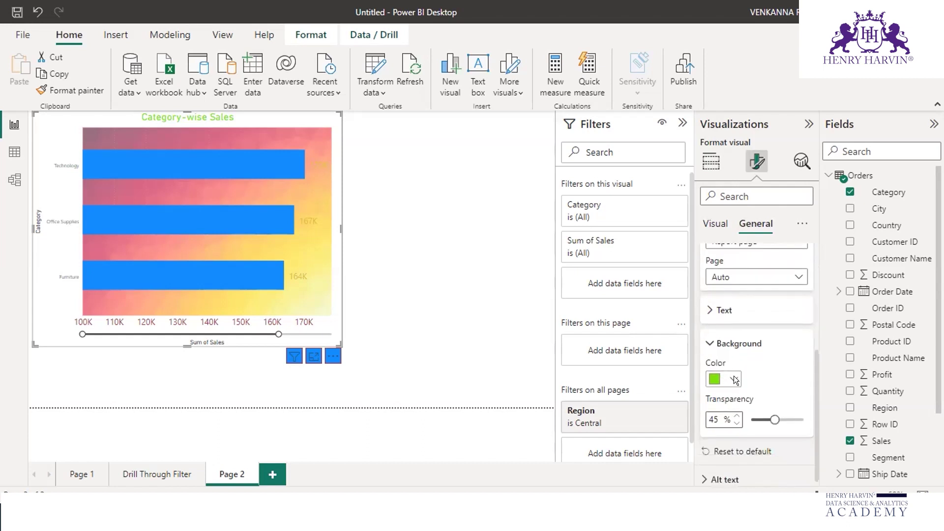
click(736, 380)
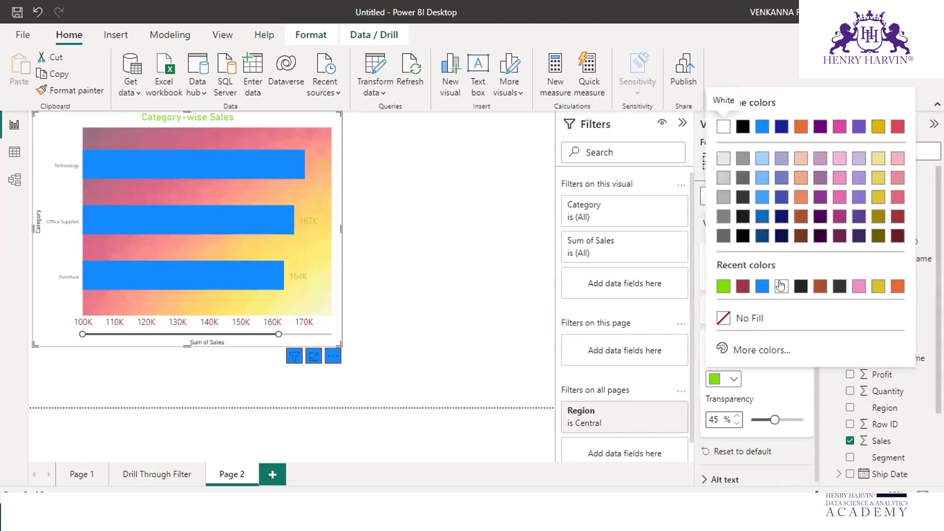
click(858, 286)
click(344, 261)
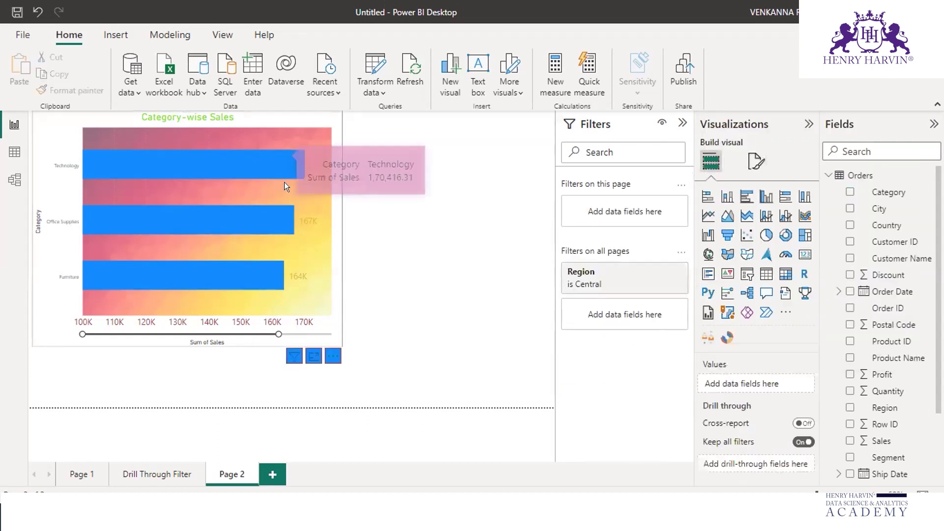
mouse_move(284, 217)
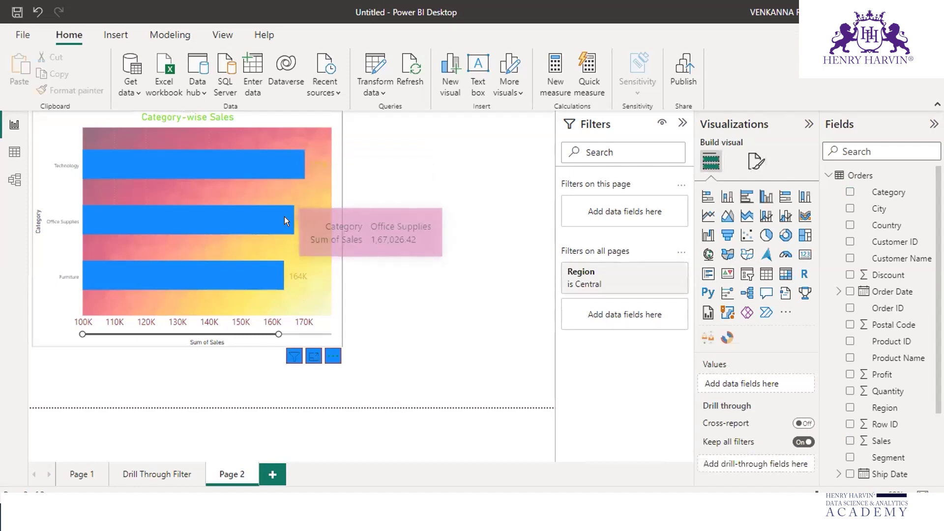
mouse_move(269, 274)
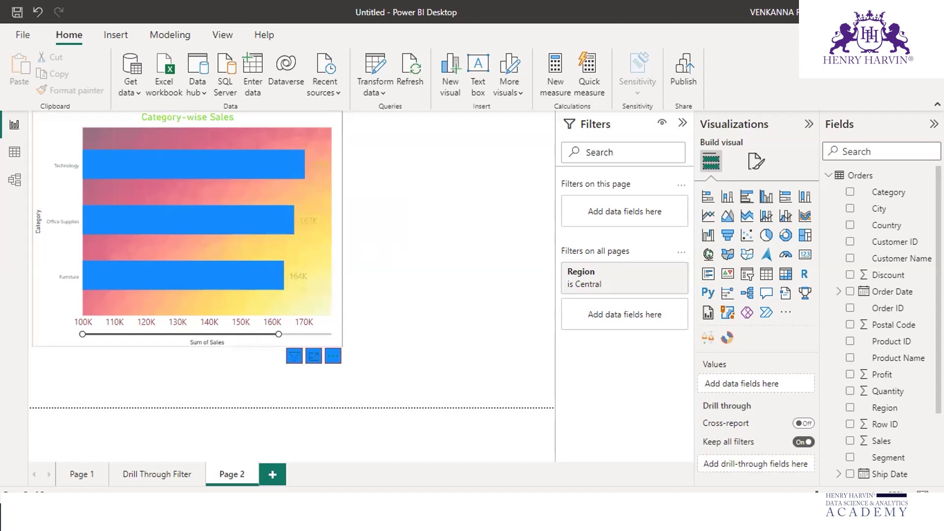
Reselect the chart, switch to Adobe Acrobat to read the Module 7 topic list, and return to Power BI Desktop
click(303, 123)
key(alt+Tab)
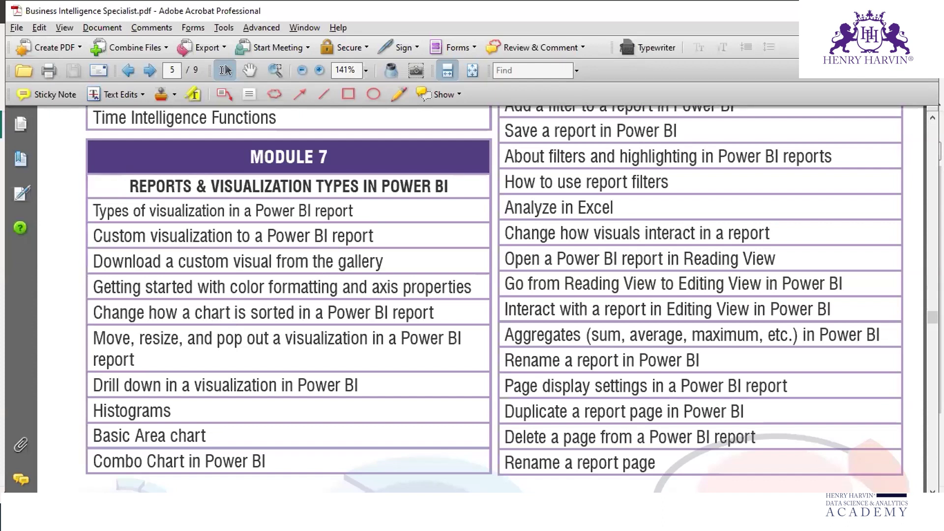
key(alt+Tab)
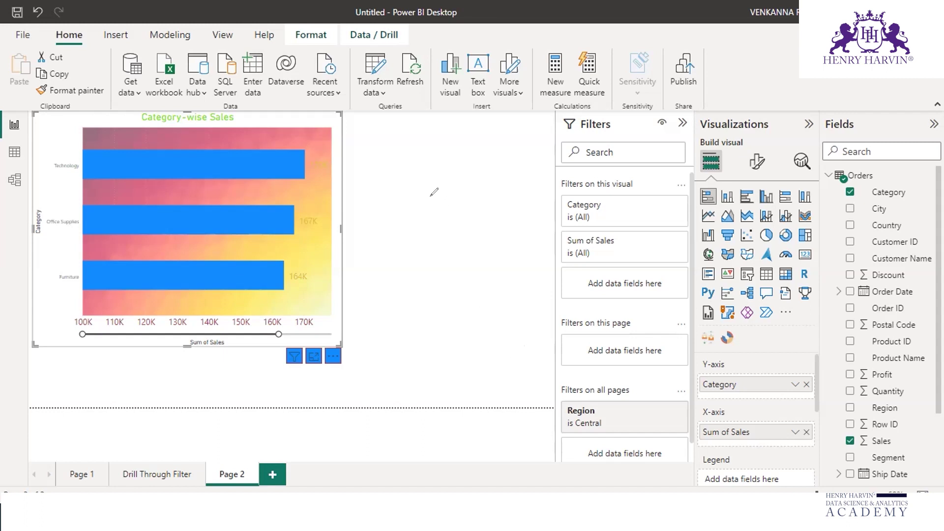
mouse_move(322, 140)
mouse_down()
mouse_move(274, 112)
mouse_move(266, 131)
mouse_up()
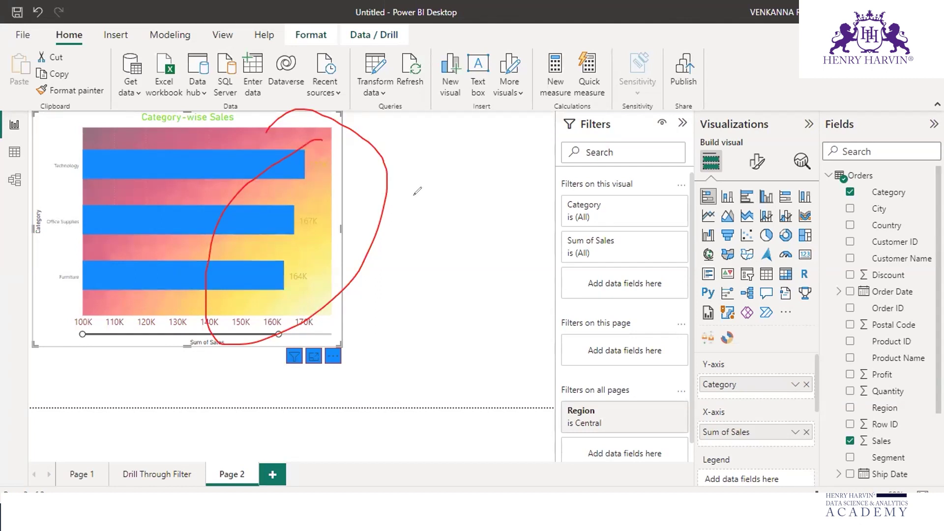
key(Escape)
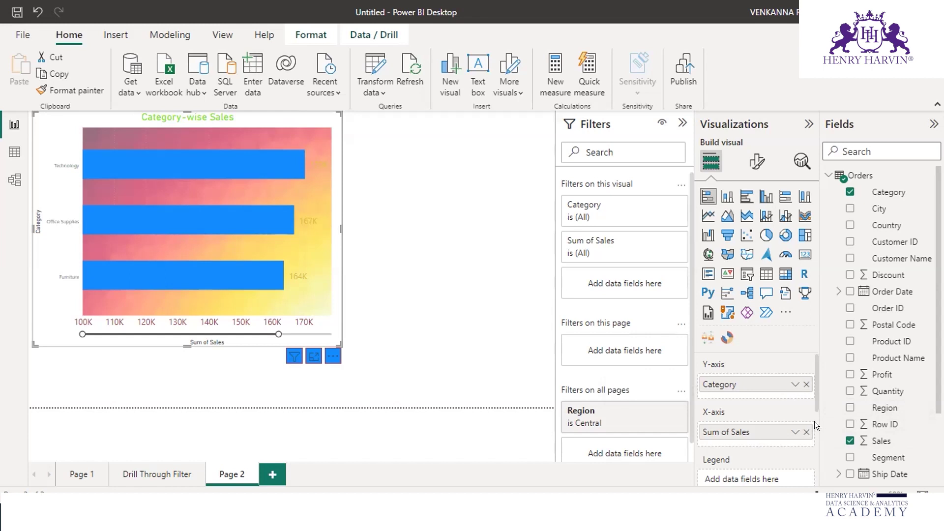
click(795, 429)
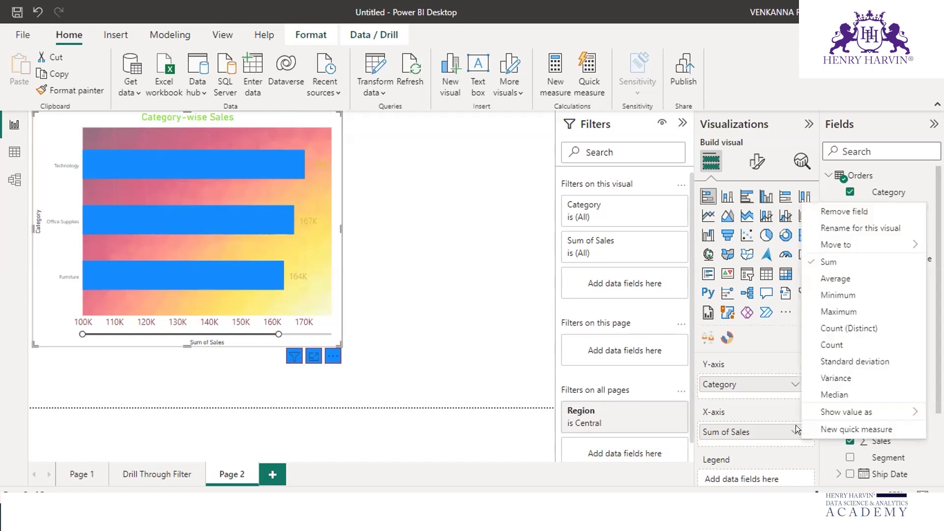
Sort the bar chart by Sum of Sales in ascending order
click(333, 356)
click(333, 356)
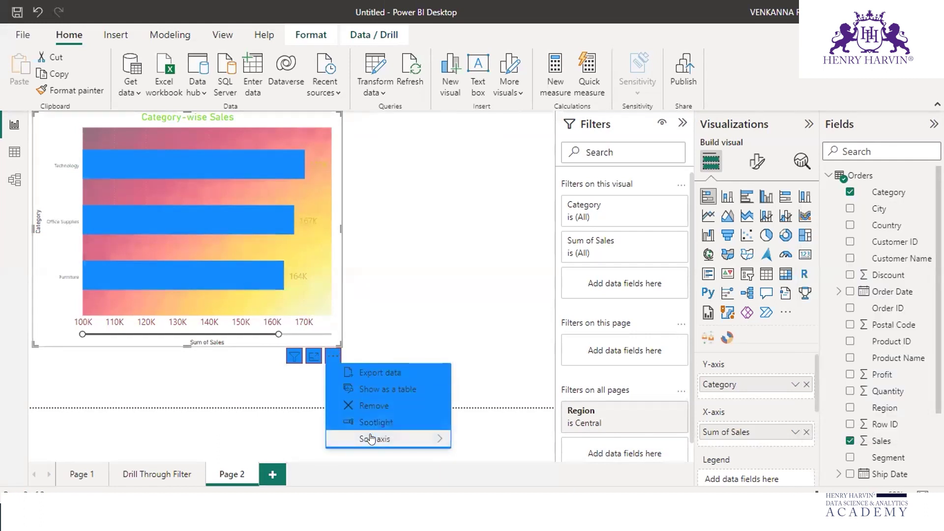
mouse_move(374, 440)
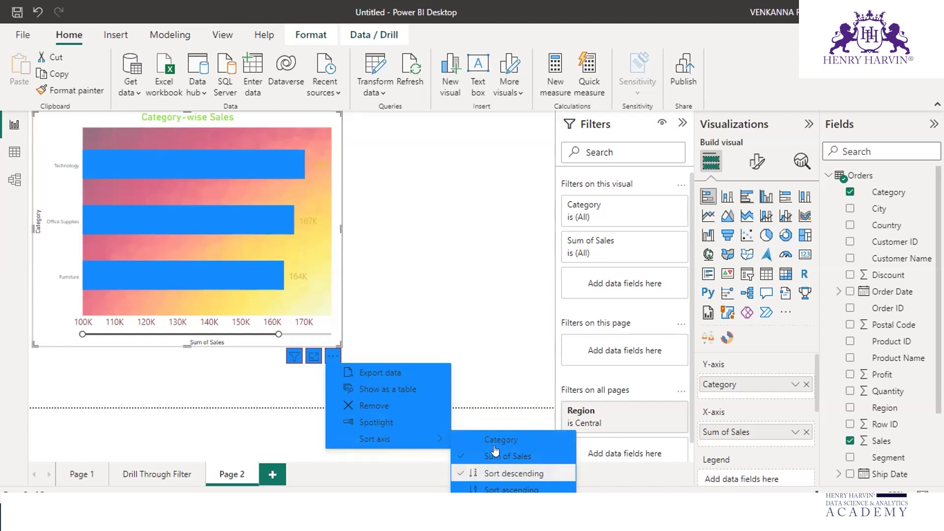
click(530, 484)
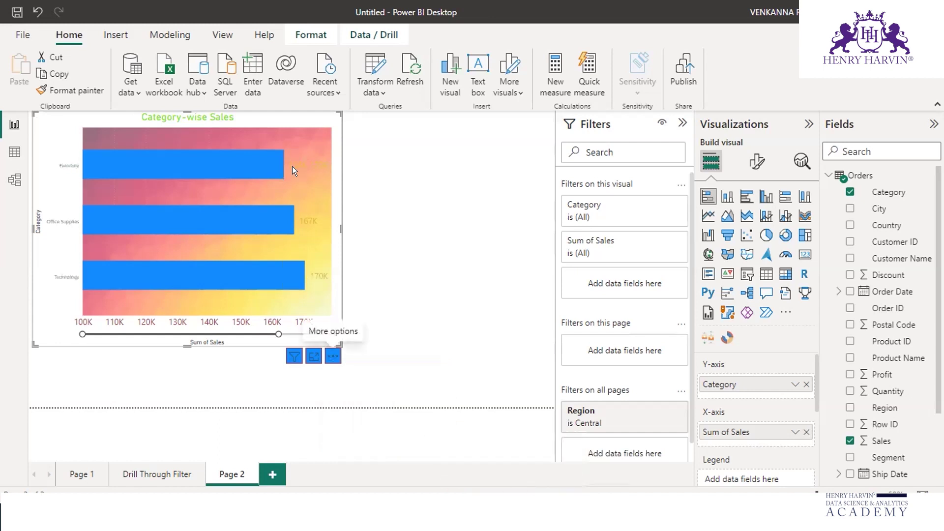
mouse_move(261, 164)
Examine which filters and slicers affect the bar chart and compare them with the all-pages Region filter
mouse_move(294, 356)
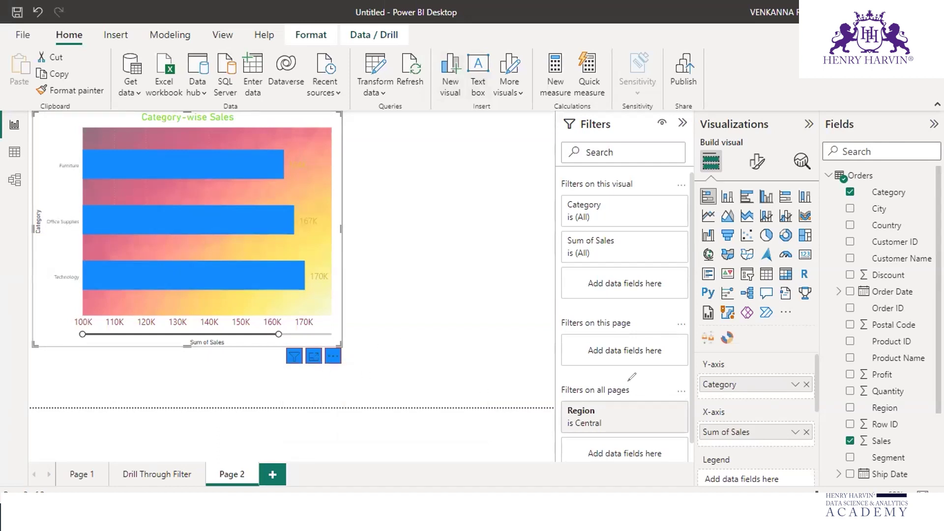
mouse_move(628, 388)
mouse_down()
mouse_move(566, 388)
mouse_move(639, 393)
mouse_move(515, 381)
mouse_up()
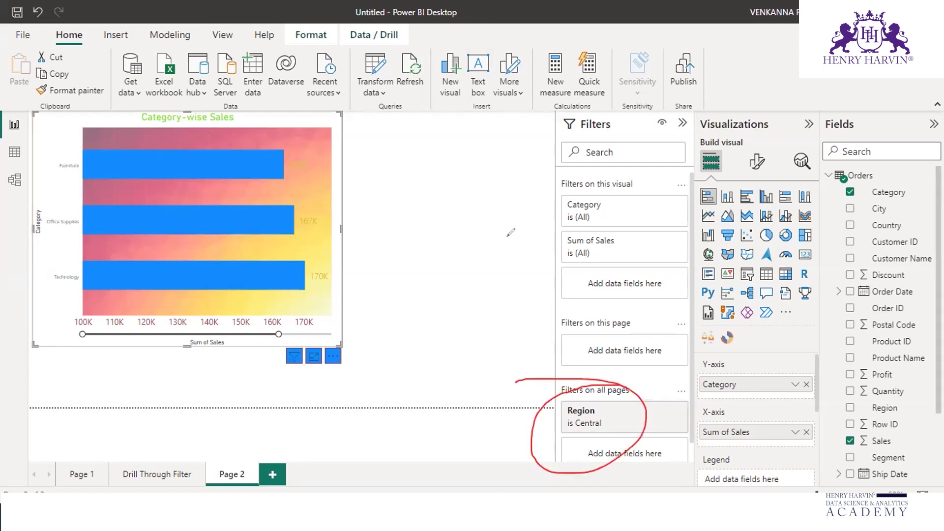
key(ctrl+z)
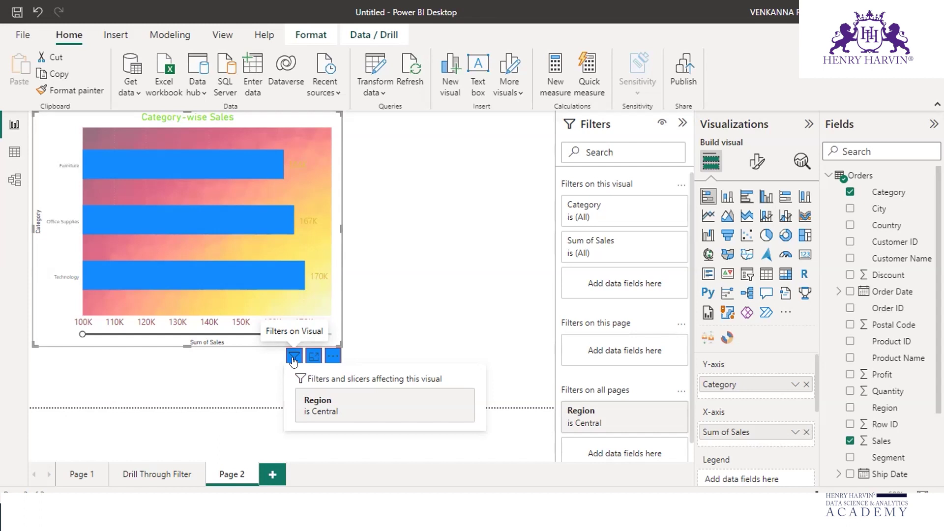
click(457, 288)
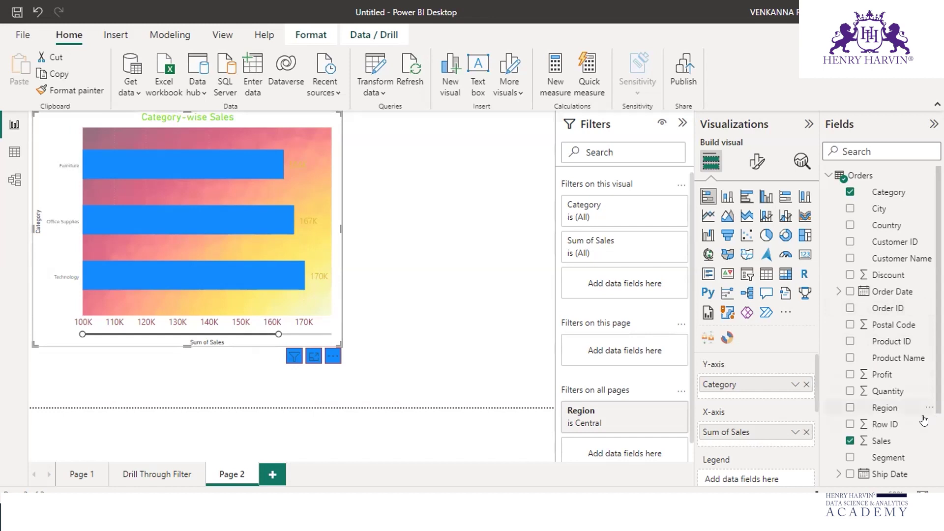
Add the Segment field as a page-level filter and check the list of filters affecting the chart
scroll(924, 418, down, 3)
drag(888, 373, 634, 349)
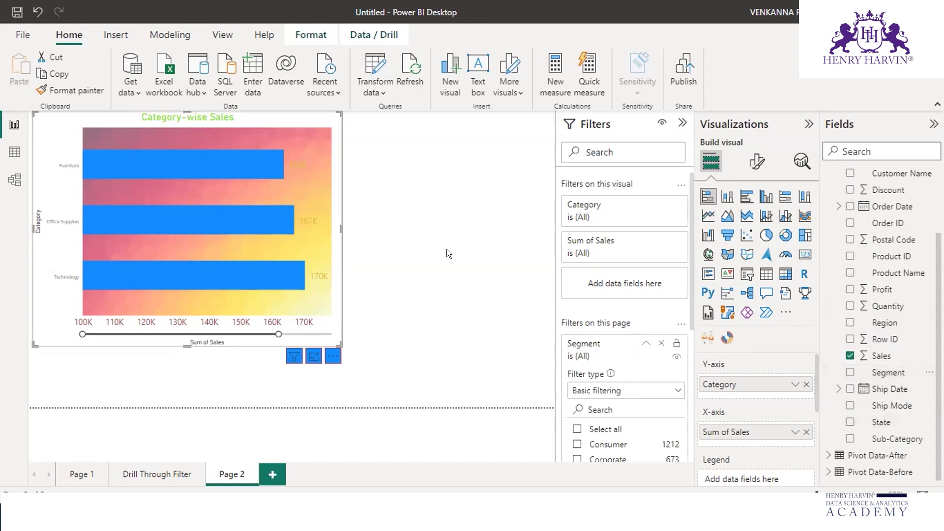
click(282, 350)
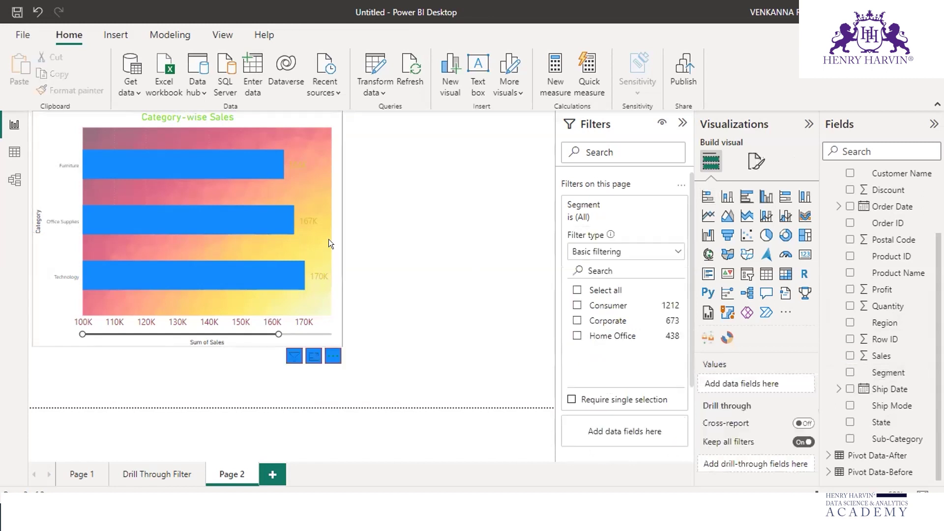
click(298, 362)
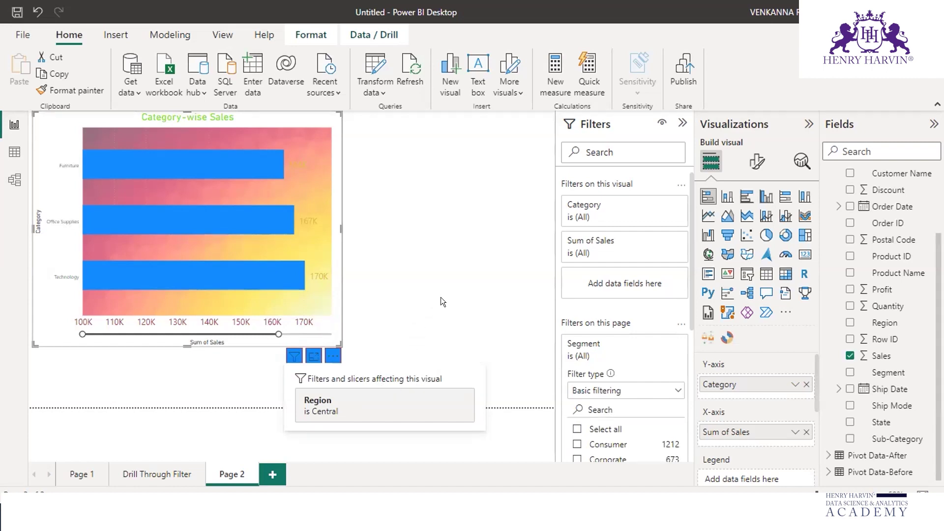
click(485, 317)
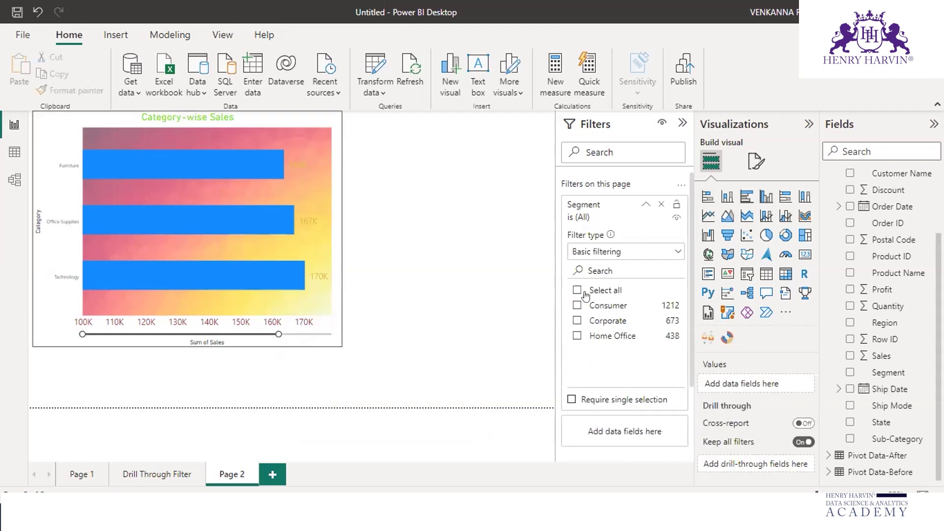
Try filtering the page by the Consumer, Corporate and Home Office segments and clear all three selections again
click(576, 306)
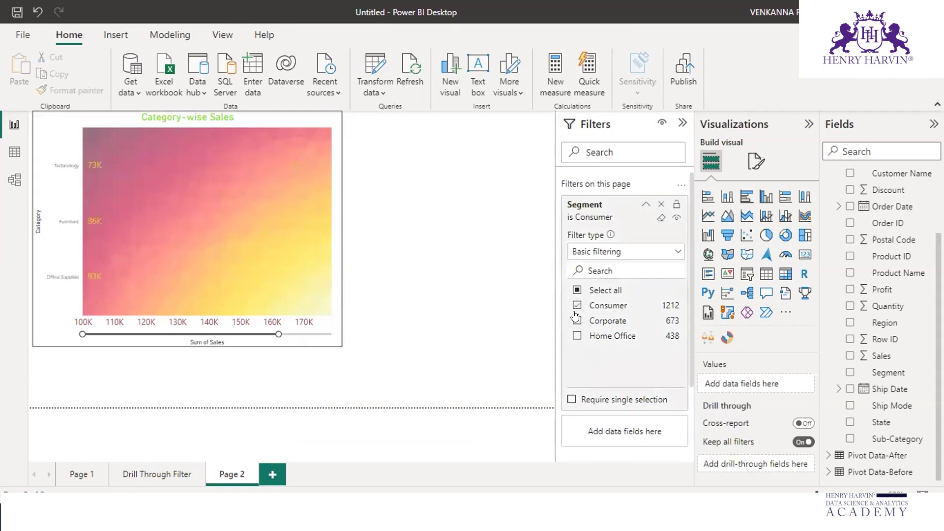
click(576, 320)
click(576, 336)
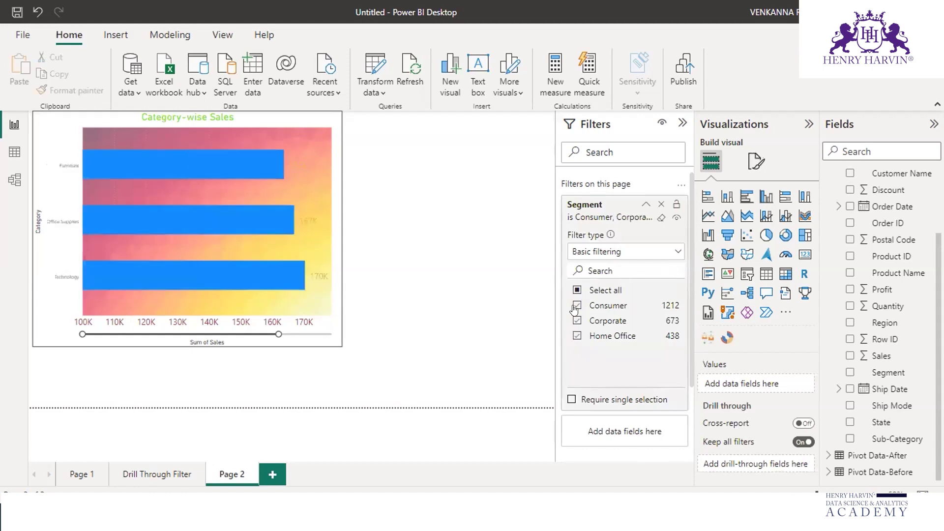
click(576, 306)
click(576, 320)
click(575, 337)
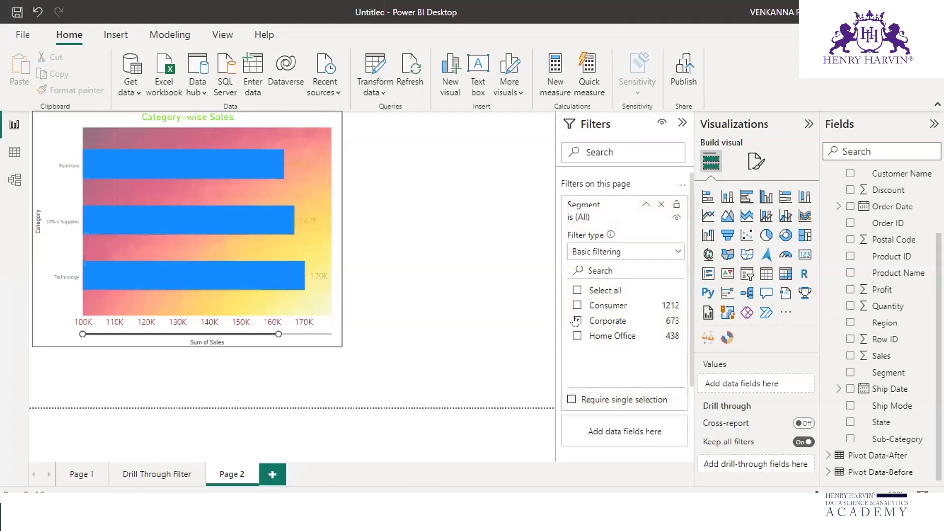
Filter the page to the Consumer and Corporate segments and inspect the filters affecting the chart
click(576, 320)
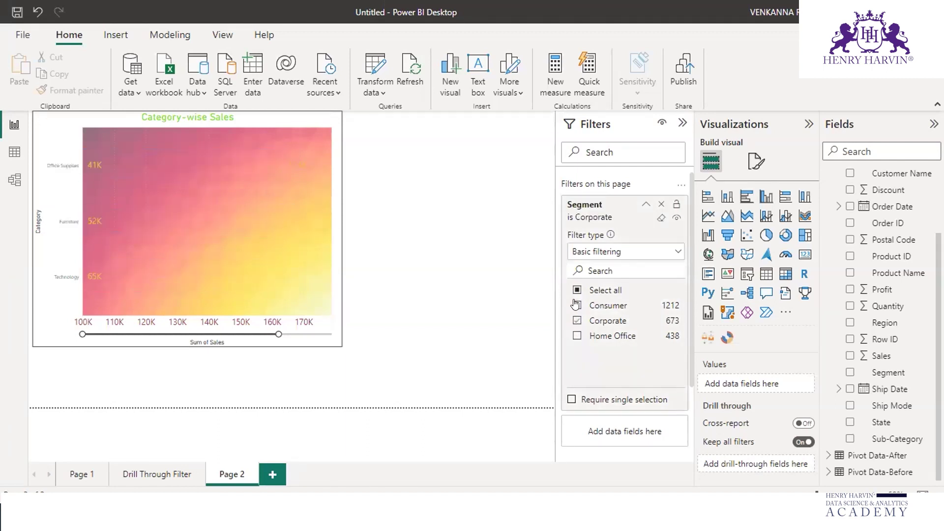
click(577, 305)
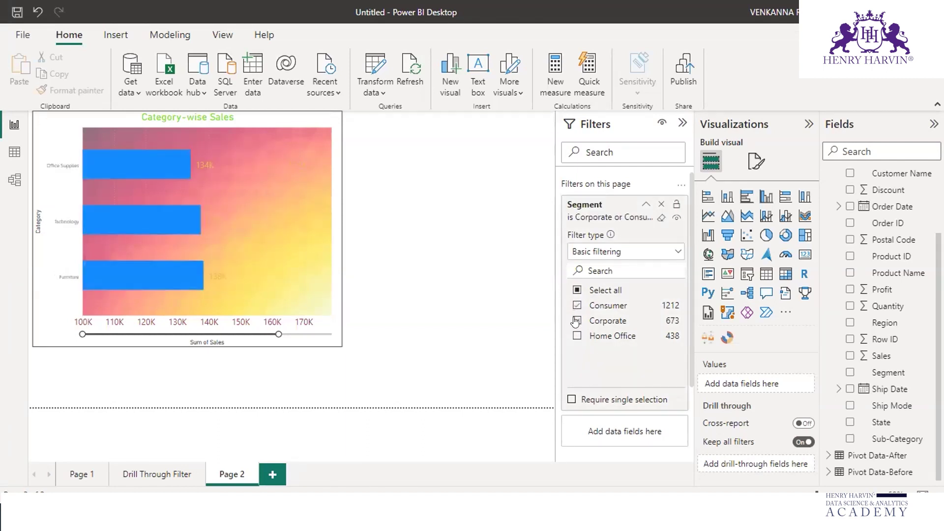
click(576, 320)
click(577, 336)
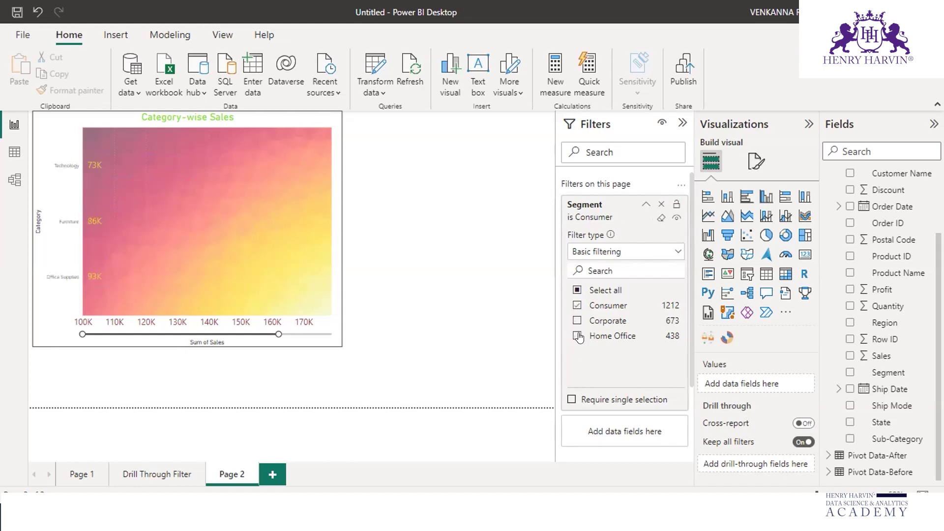
click(577, 336)
click(577, 320)
click(576, 336)
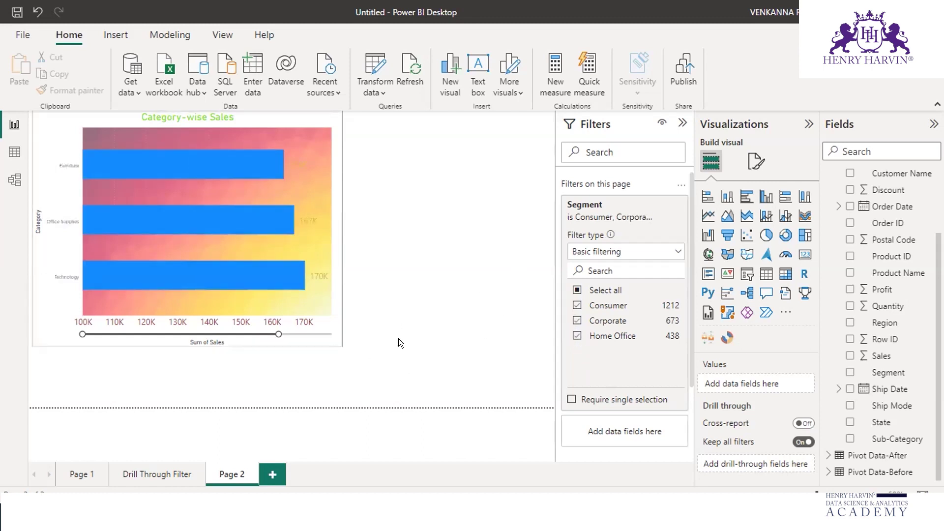
click(577, 336)
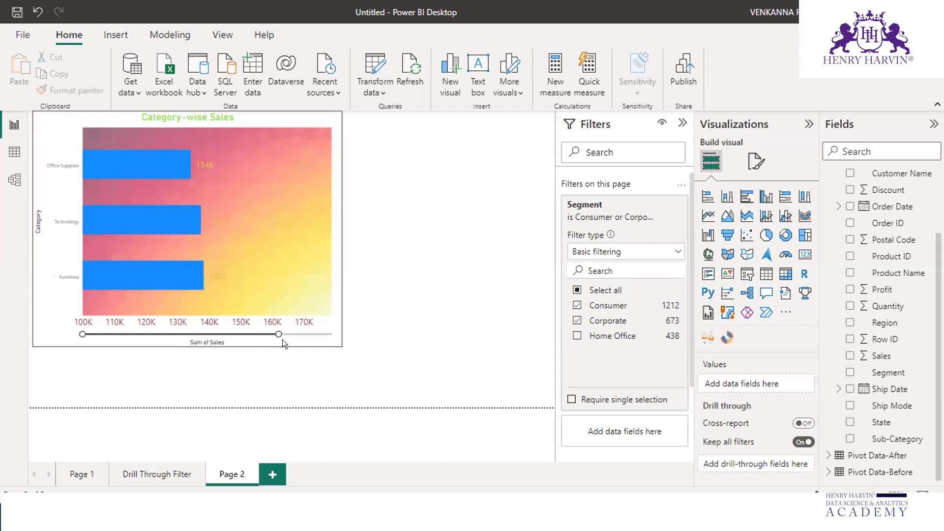
click(287, 350)
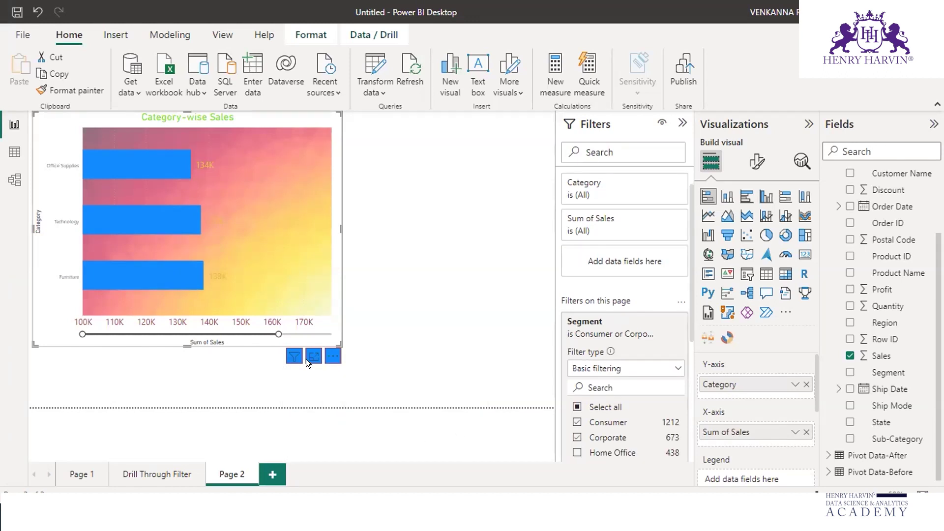
mouse_move(288, 350)
Reset the Segment page filter to include all segments and collapse its filter card
click(577, 407)
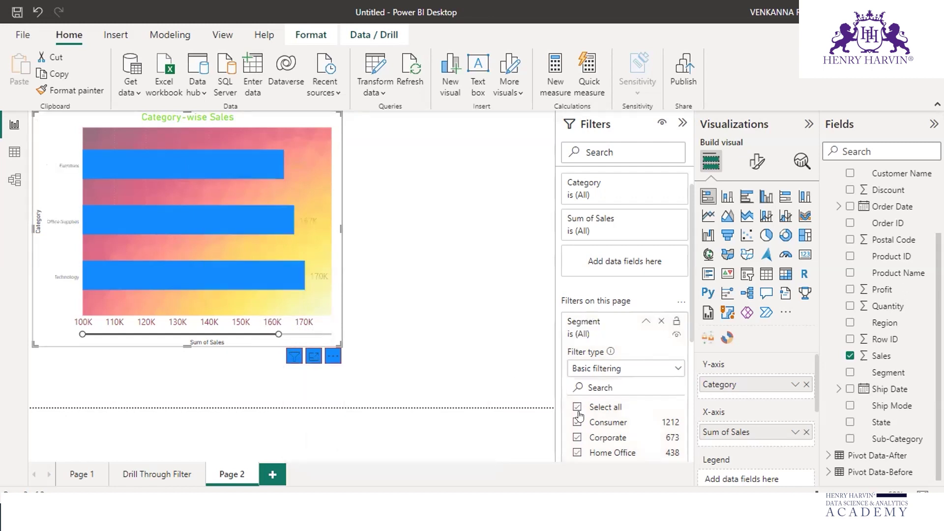
click(577, 407)
mouse_move(294, 358)
click(652, 338)
Clear the Central selection from the all-pages Region filter so every region is included, and check the filters affecting the chart
scroll(634, 407, down, 1)
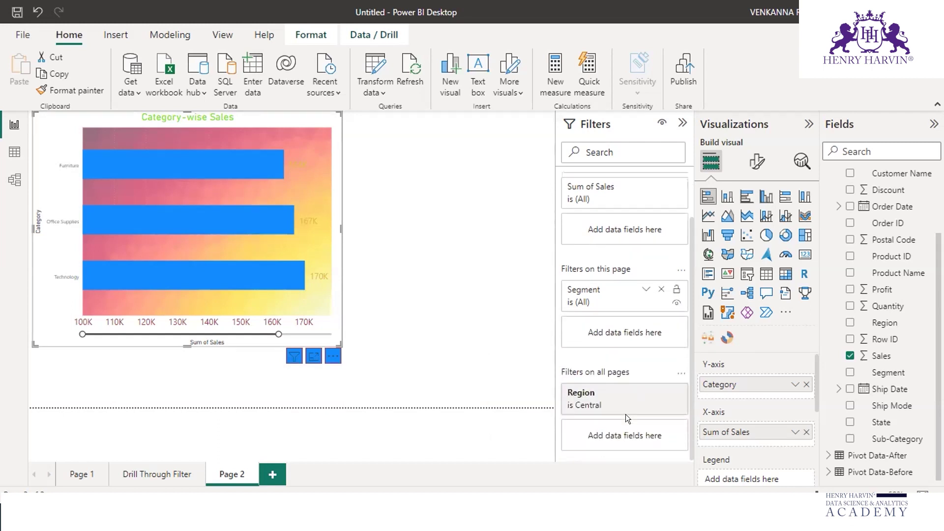
click(642, 392)
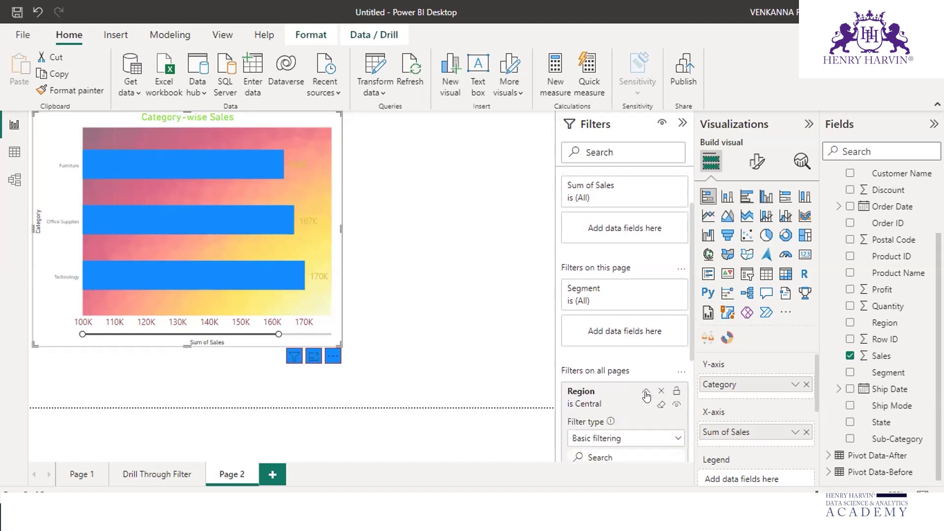
scroll(635, 389, down, 3)
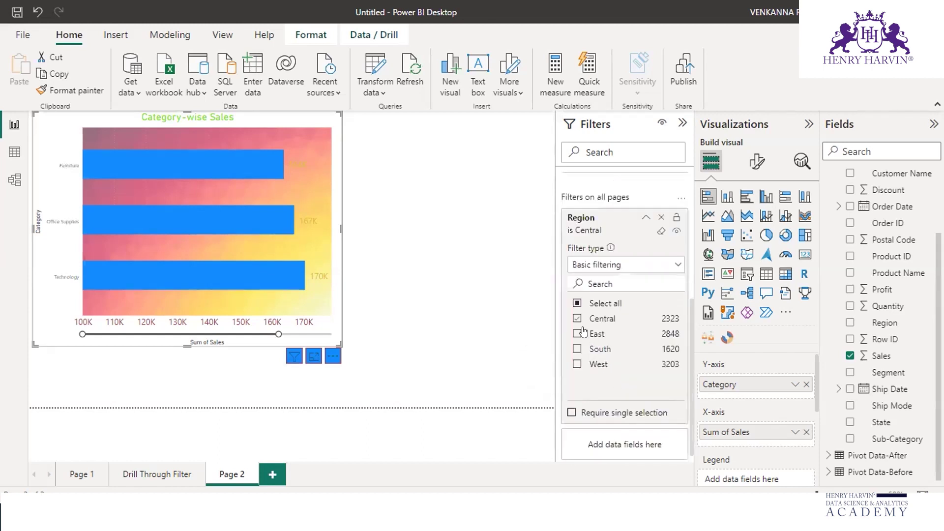
click(577, 304)
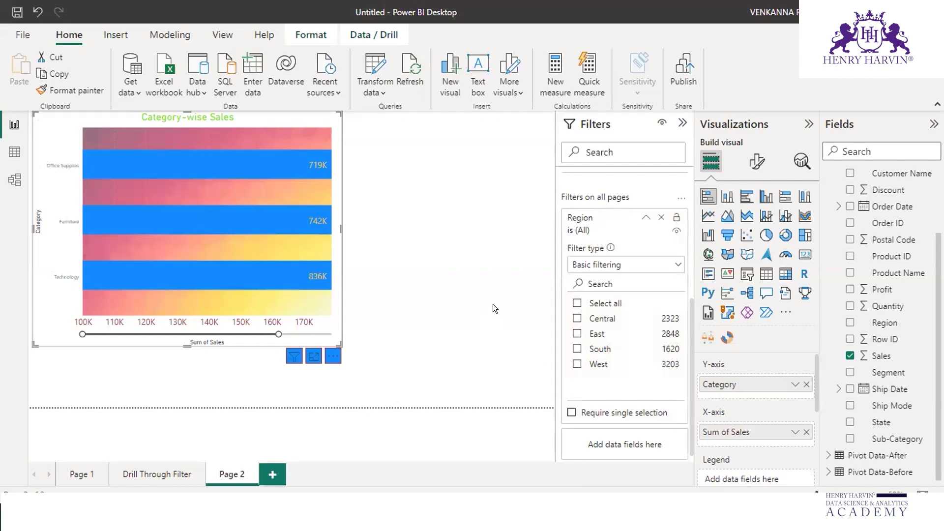
click(440, 383)
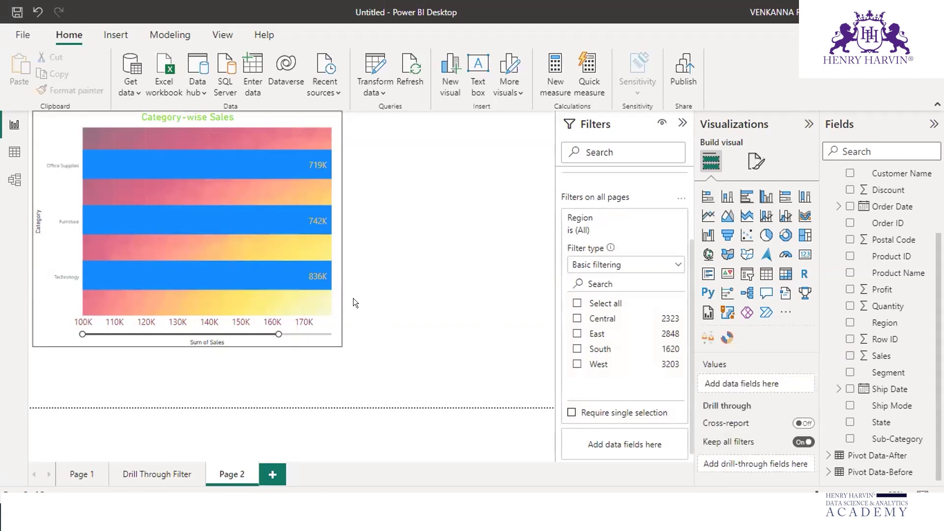
click(329, 292)
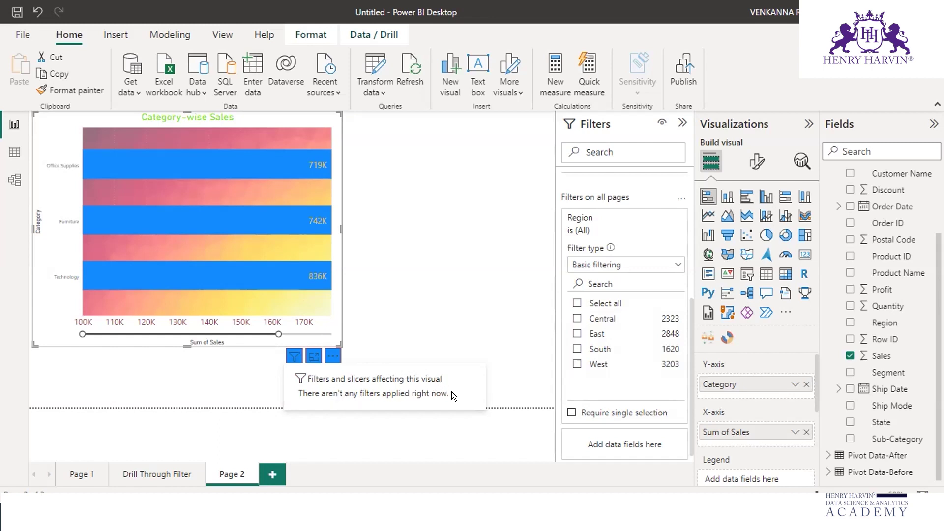
Extend the chart's zoom slider to its full range and set the X-axis range maximum to 1000000
drag(278, 334, 328, 334)
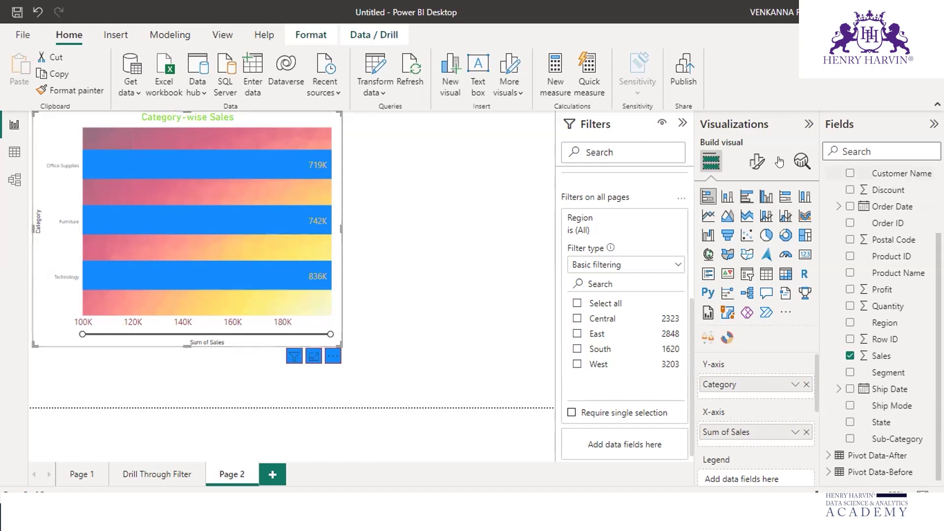
click(748, 164)
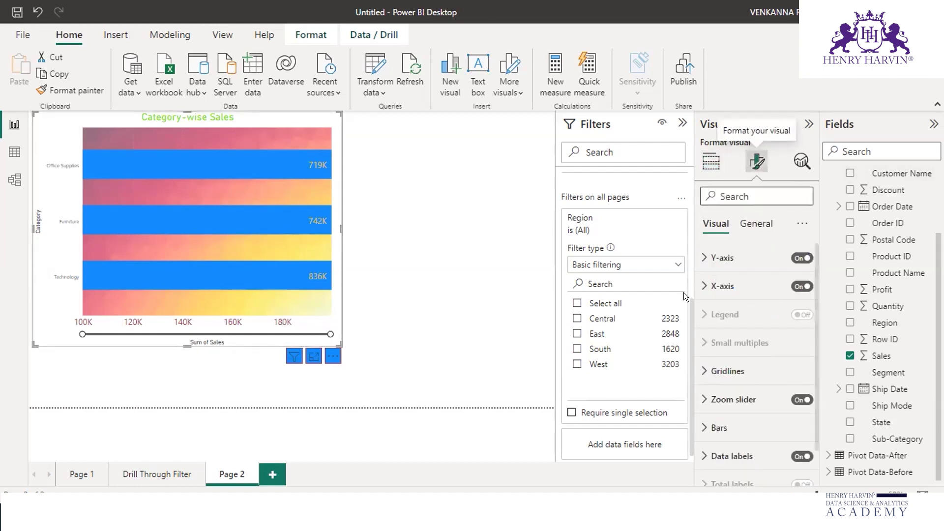
click(701, 287)
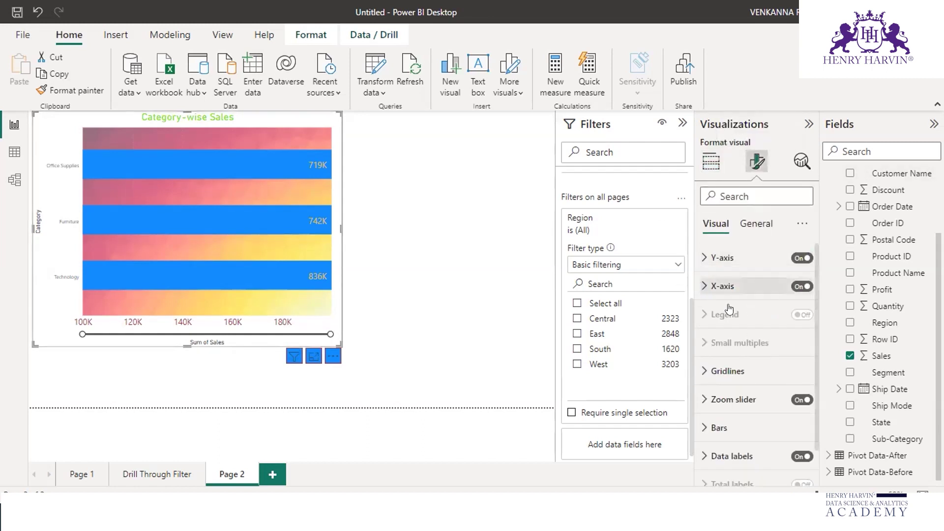
scroll(747, 317, down, 2)
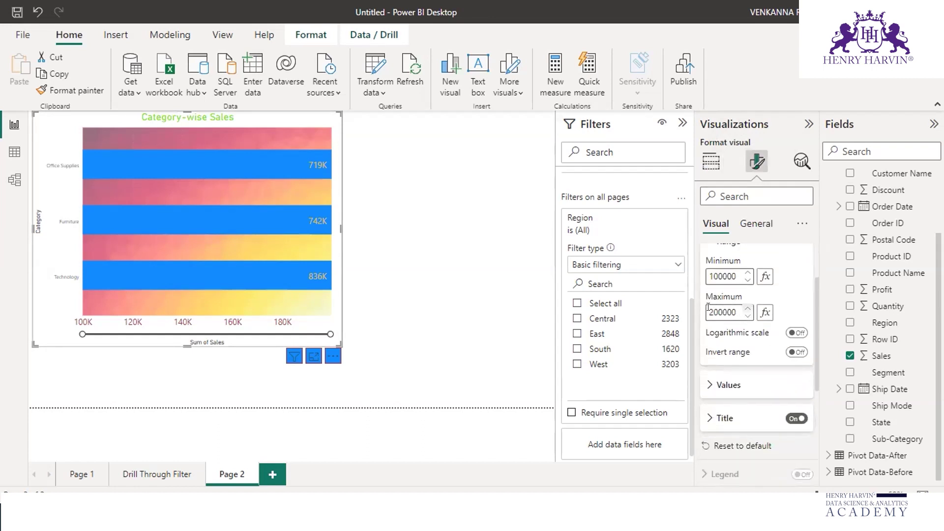
double_click(728, 313)
text(10000000)
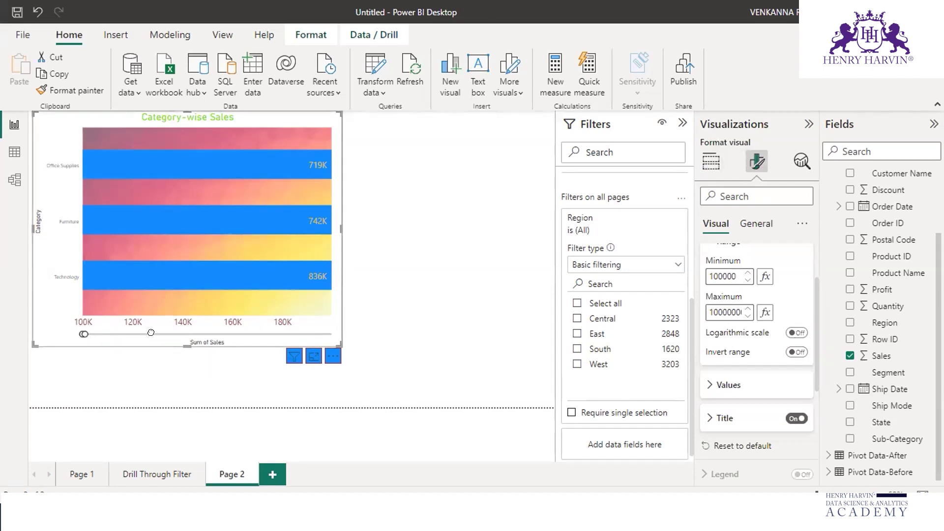
drag(166, 333, 108, 334)
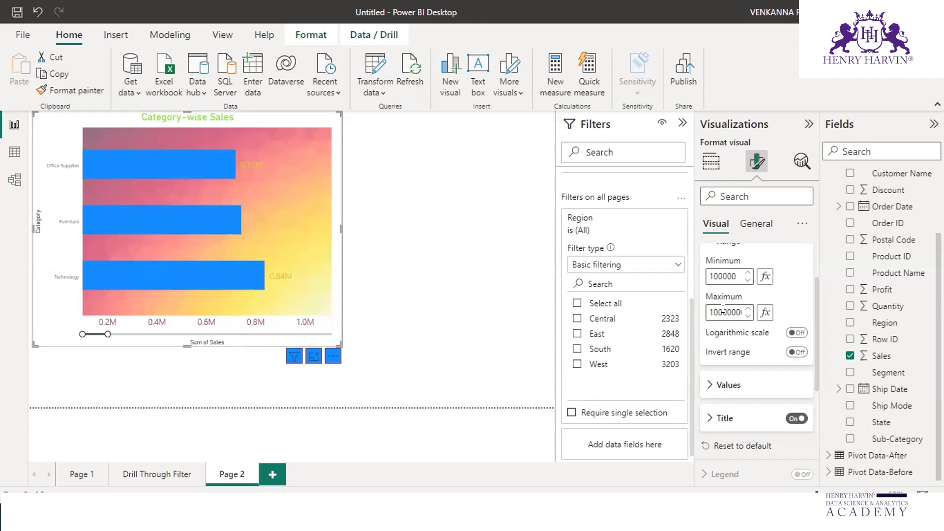
key(BackSpace)
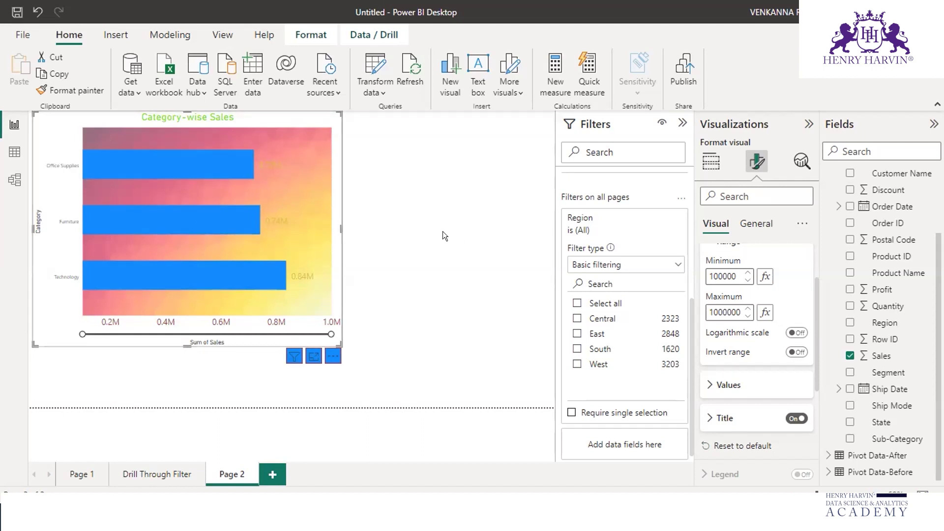
Consult the course outline PDF in Adobe Acrobat, return to Power BI Desktop and shrink the Category-wise Sales chart
click(451, 240)
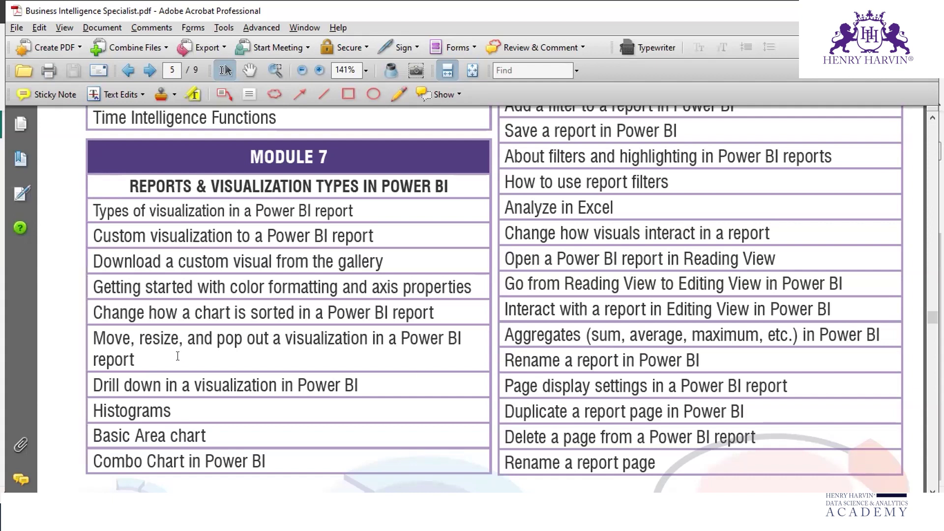
key(alt+Tab)
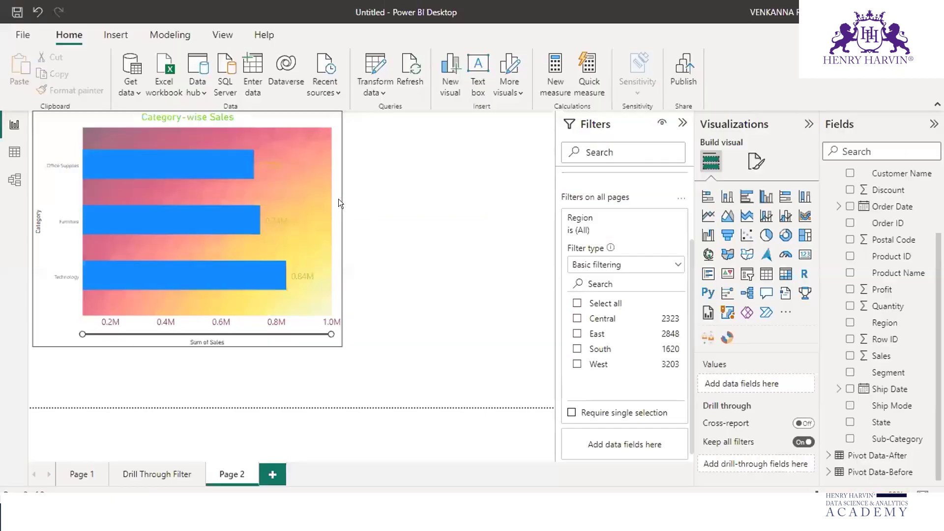
drag(336, 339, 226, 260)
drag(480, 399, 297, 307)
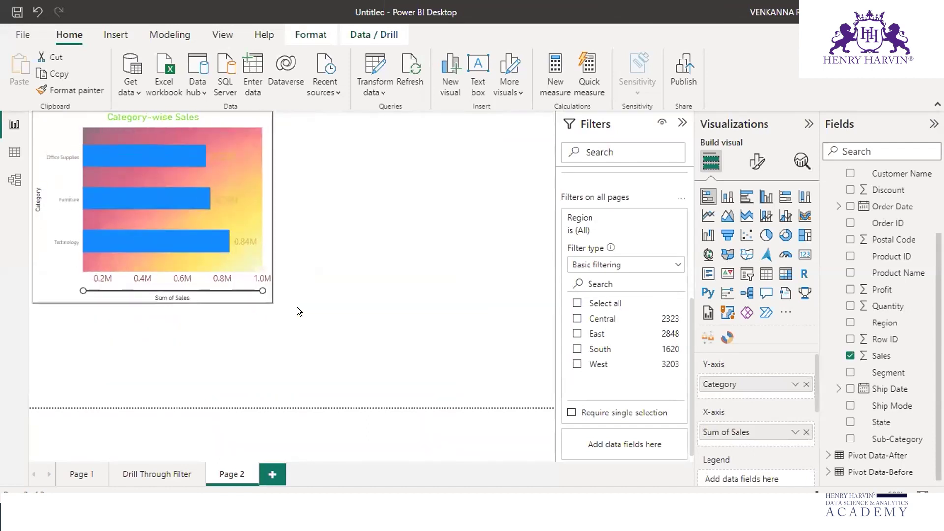
click(398, 316)
Duplicate the Drill Through Filter page
key(alt+Tab)
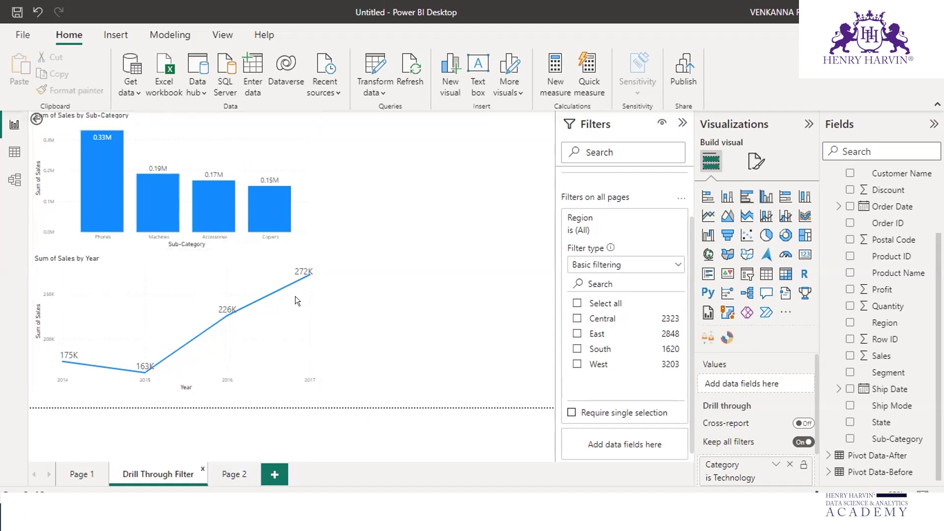
right_click(165, 471)
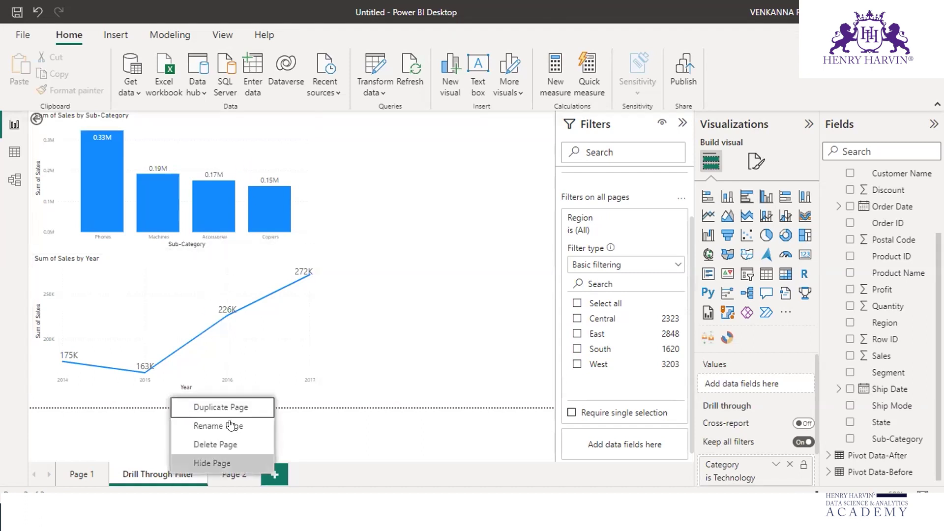
click(238, 407)
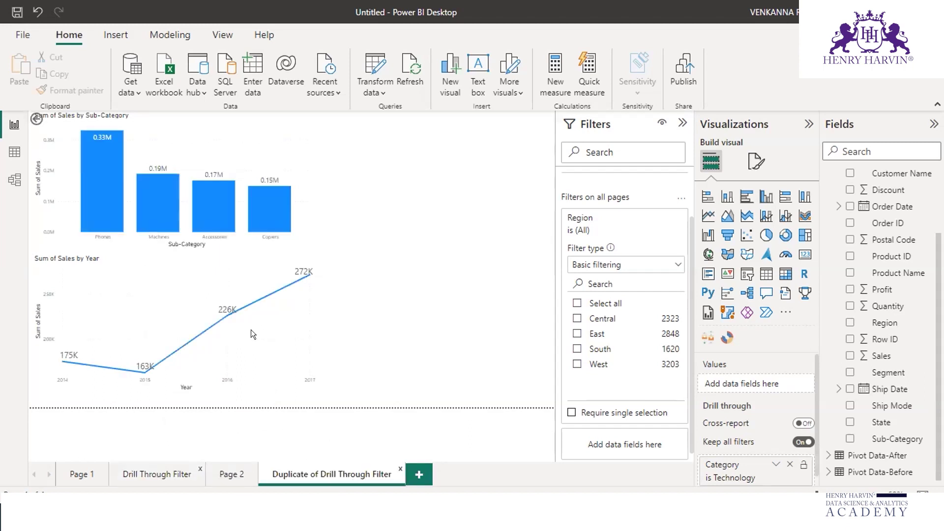
Remove the Sum of Sales by Sub-Category column chart, and move the Sum of Sales by Year line chart into its place and enlarge it
click(231, 130)
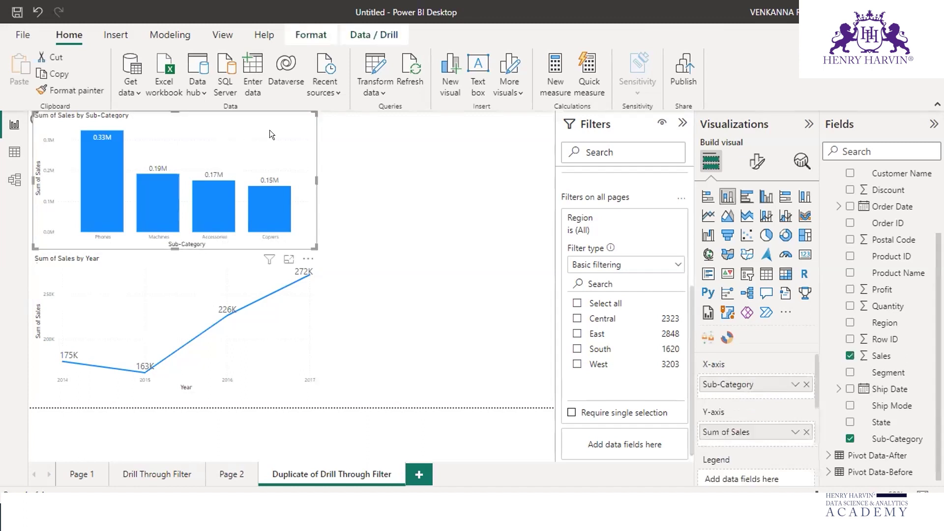
click(308, 259)
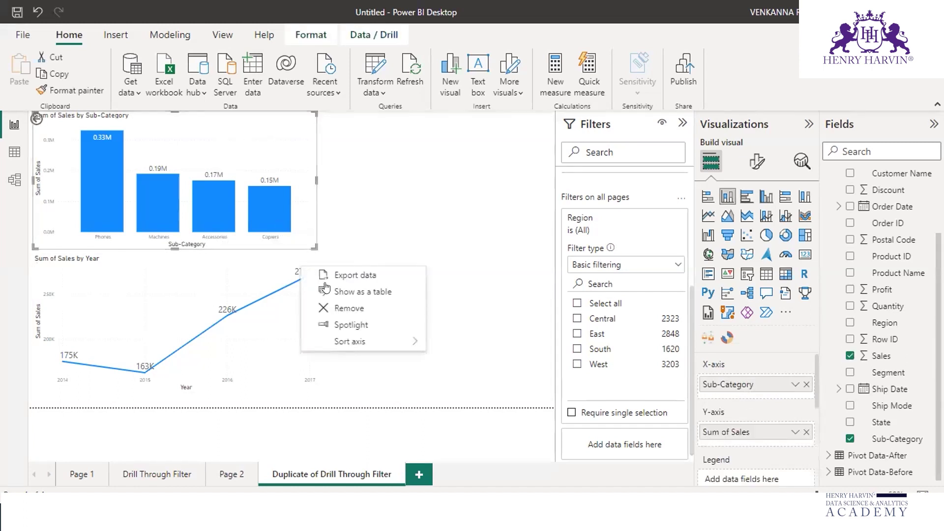
click(328, 308)
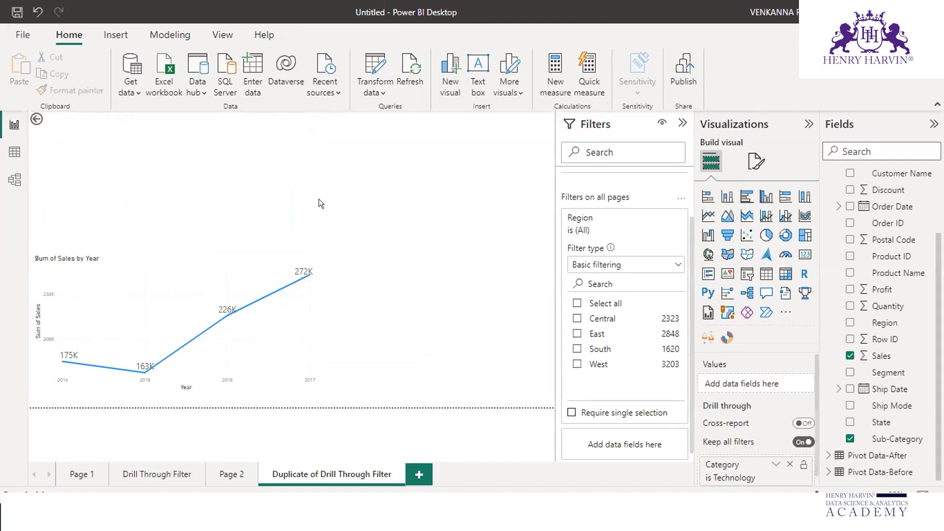
drag(185, 252, 198, 116)
drag(333, 256, 381, 331)
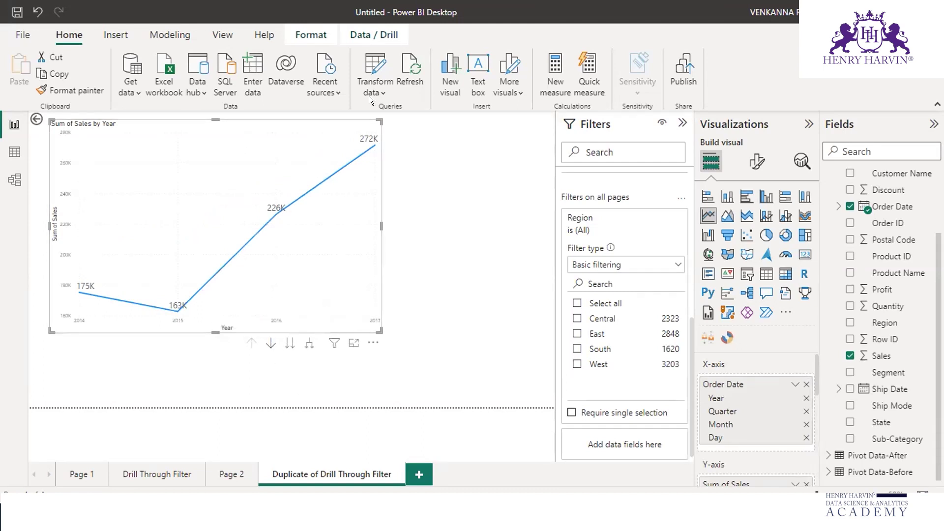
Circle the yearly sales line with a red on-screen annotation and clear the annotation
drag(122, 267, 71, 311)
mouse_move(136, 310)
mouse_down()
mouse_move(340, 236)
mouse_move(190, 160)
mouse_move(64, 283)
mouse_up()
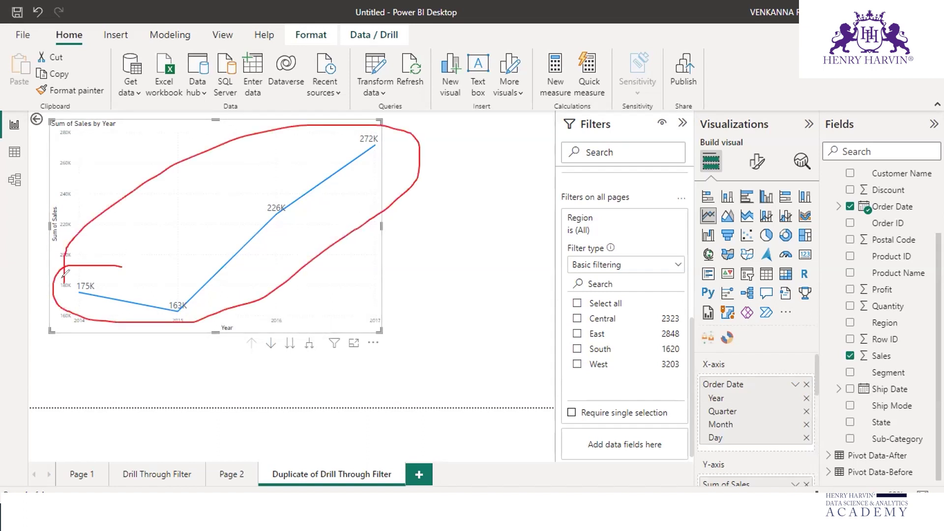
key(Escape)
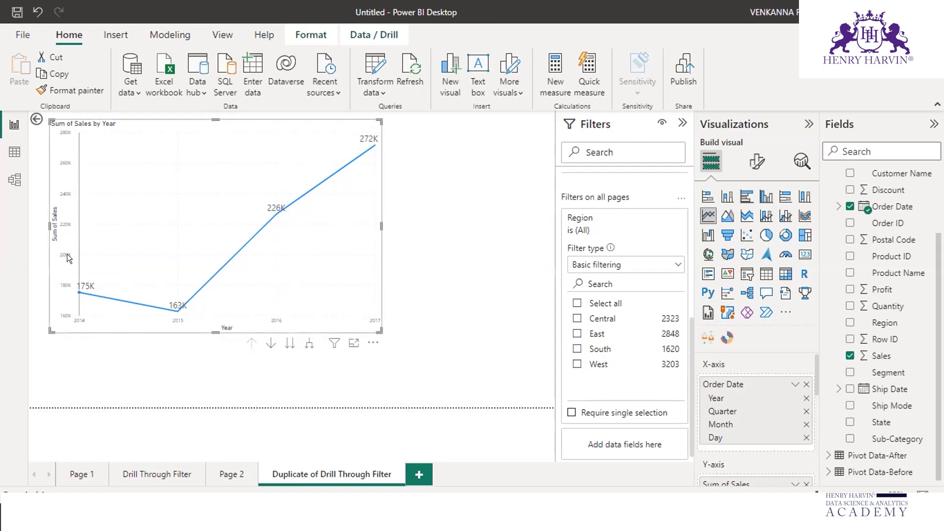
Toggle drill mode on and off, and take the whole line chart down the date hierarchy from year to quarter, month and day
click(265, 343)
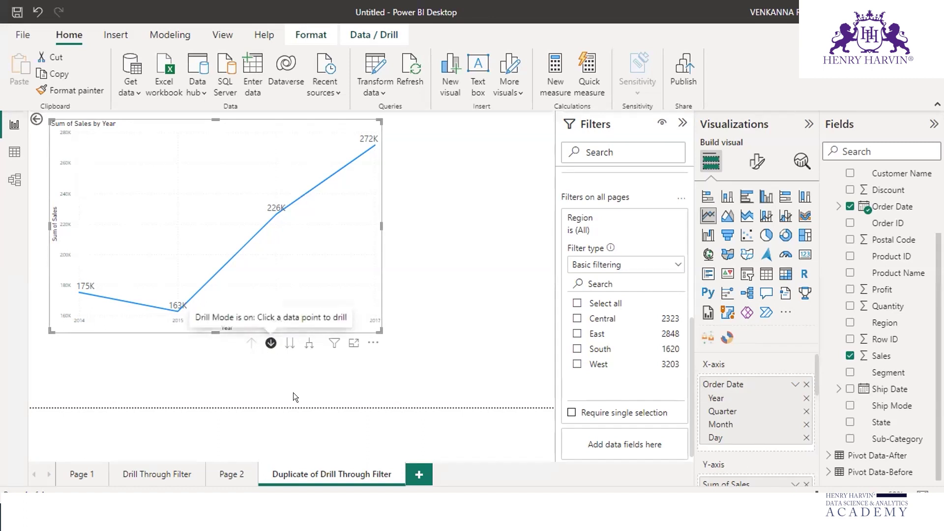
click(270, 343)
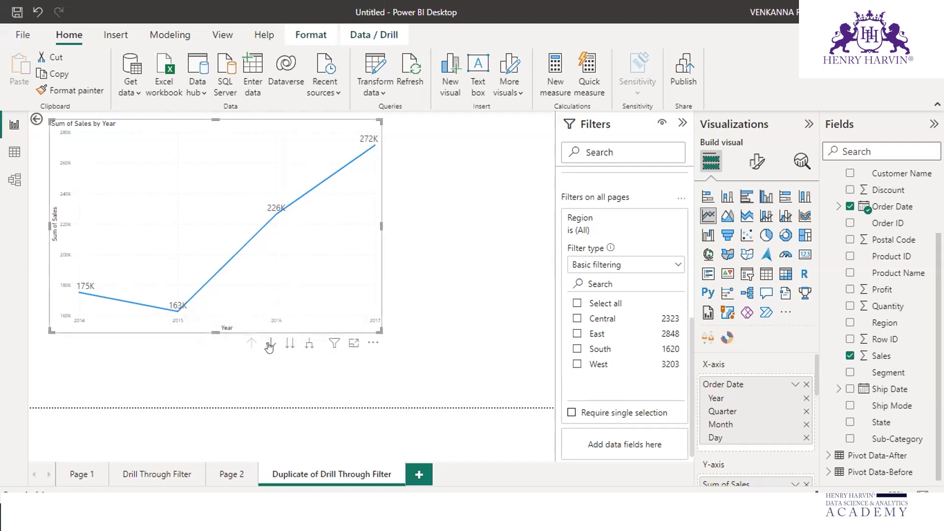
click(287, 341)
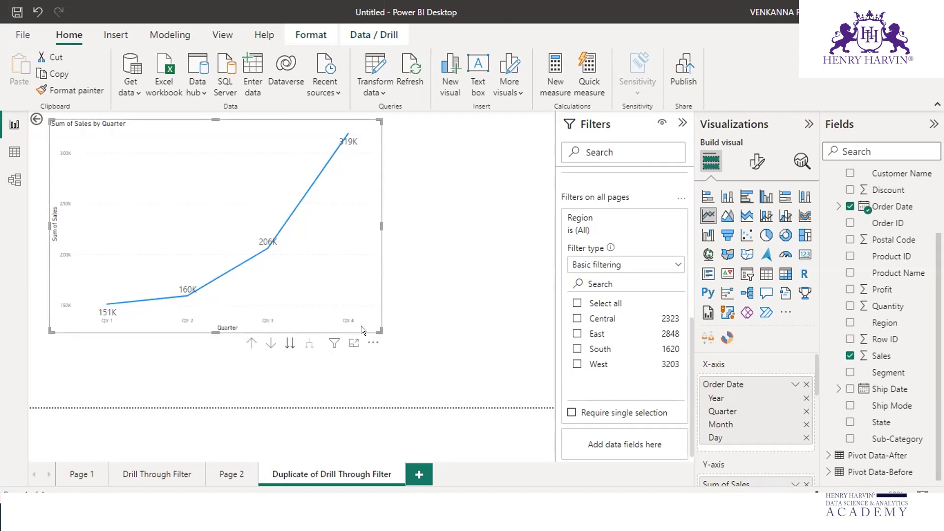
click(288, 342)
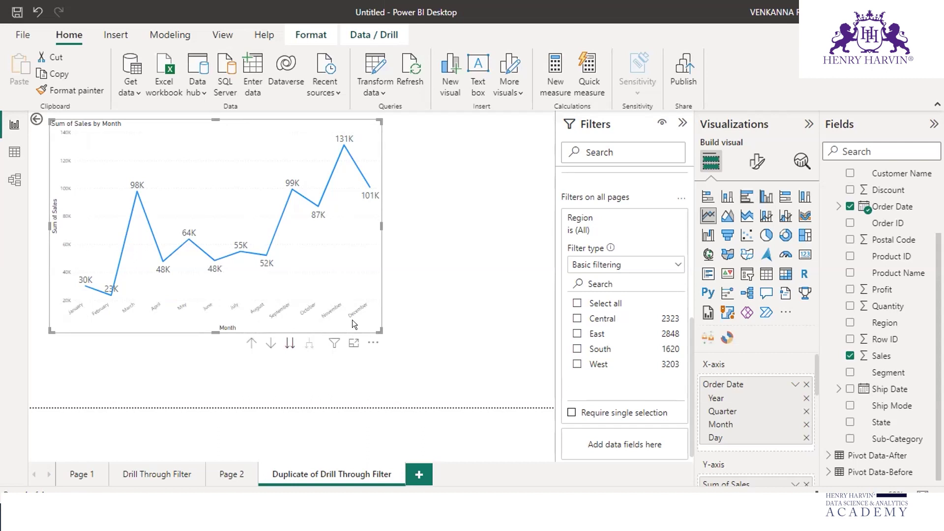
click(285, 341)
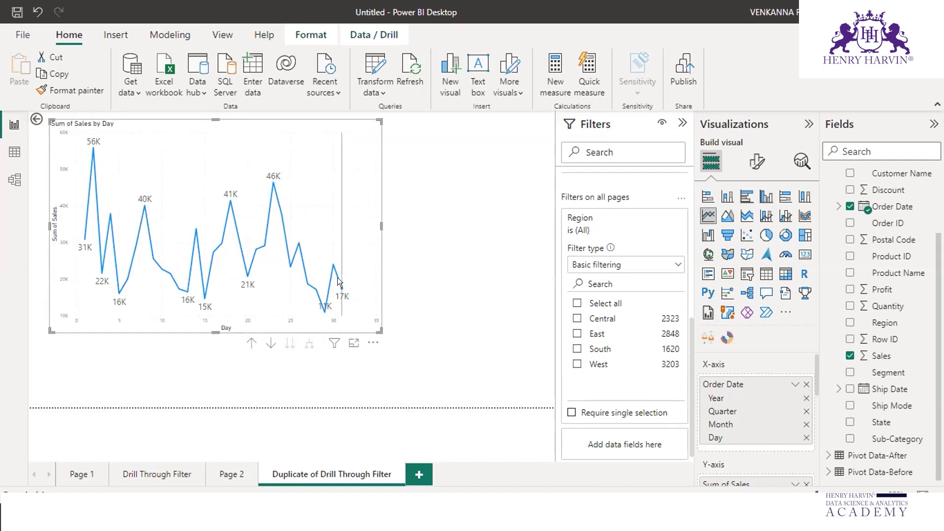
mouse_move(338, 278)
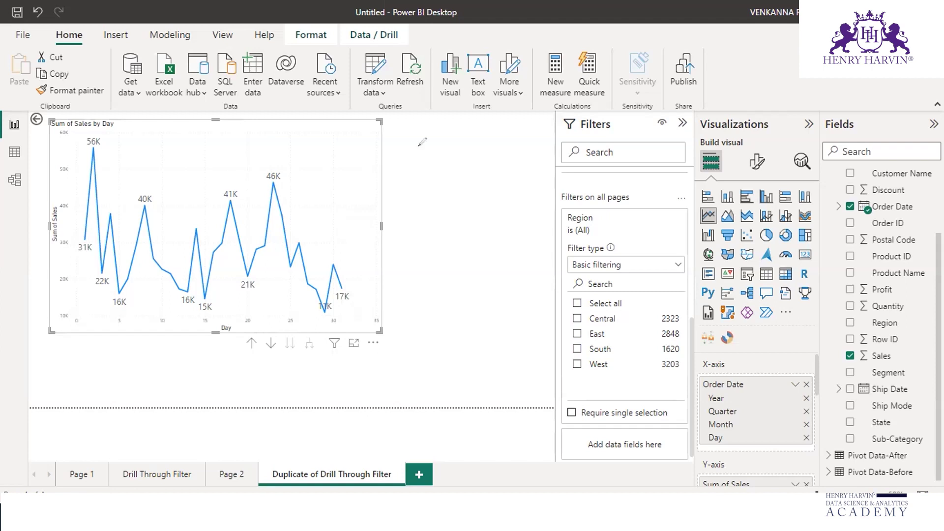
Sketch the Year, Q, M, D hierarchy with downward and upward arrows in red beside the chart and clear the annotation
mouse_move(414, 123)
mouse_down()
mouse_move(435, 147)
mouse_move(426, 186)
mouse_move(457, 147)
mouse_move(454, 168)
mouse_move(491, 132)
mouse_up()
mouse_move(455, 181)
mouse_down()
mouse_move(461, 216)
mouse_move(498, 263)
mouse_move(458, 309)
mouse_up()
mouse_move(450, 364)
mouse_down()
mouse_move(485, 320)
mouse_move(495, 357)
mouse_move(464, 426)
mouse_move(458, 486)
mouse_up()
mouse_move(450, 443)
mouse_down()
mouse_move(489, 436)
mouse_move(436, 488)
mouse_up()
drag(518, 138, 518, 193)
drag(520, 428, 518, 442)
mouse_move(509, 396)
mouse_down()
mouse_move(517, 442)
mouse_move(549, 393)
mouse_up()
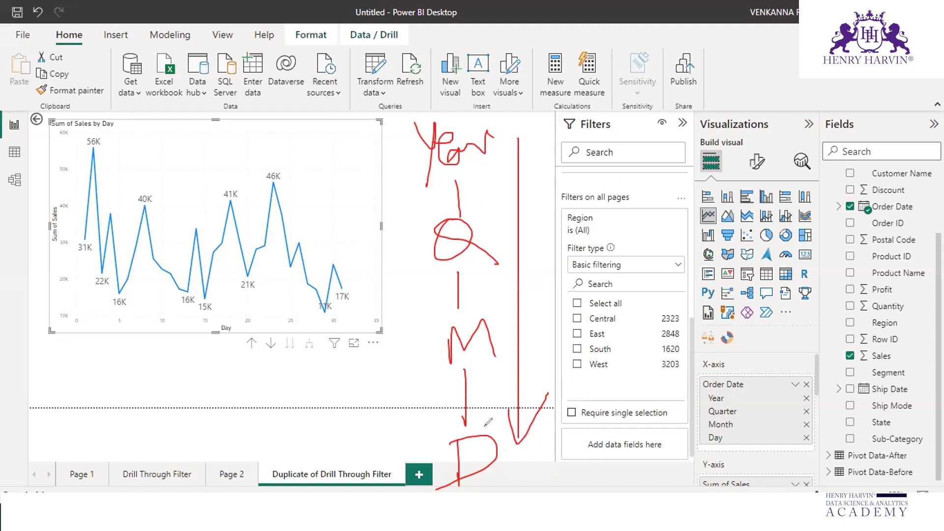
mouse_move(396, 435)
mouse_down()
mouse_move(401, 157)
mouse_move(393, 199)
mouse_move(416, 179)
mouse_move(423, 212)
mouse_up()
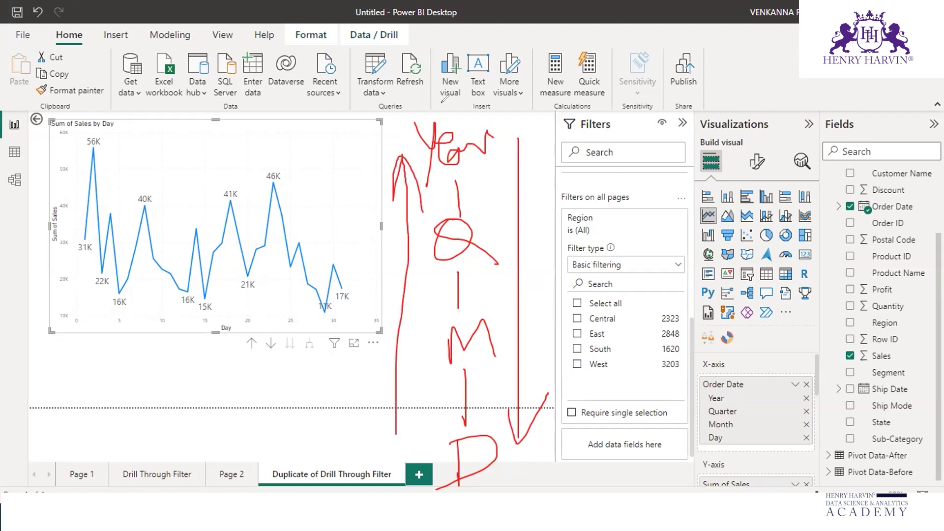
click(441, 102)
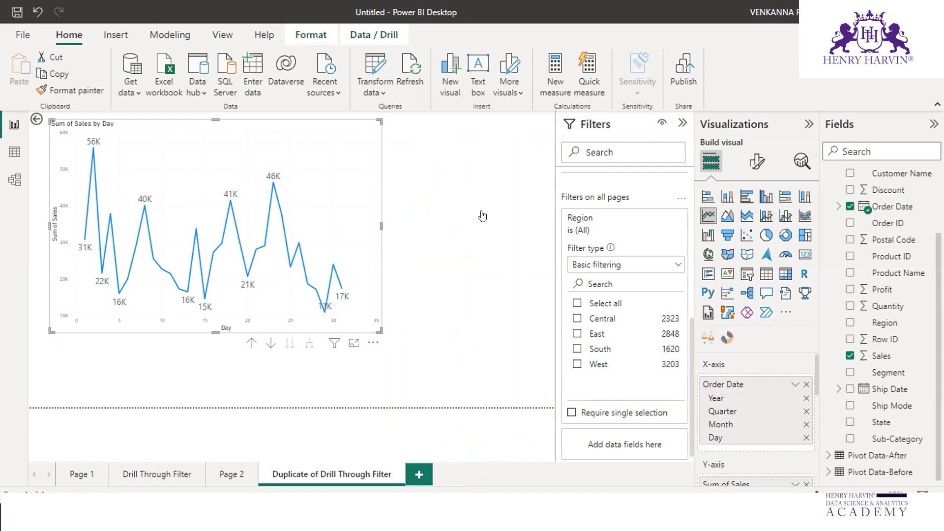
Turn on drill mode and drill the line chart up from day through month and quarter to year
click(270, 344)
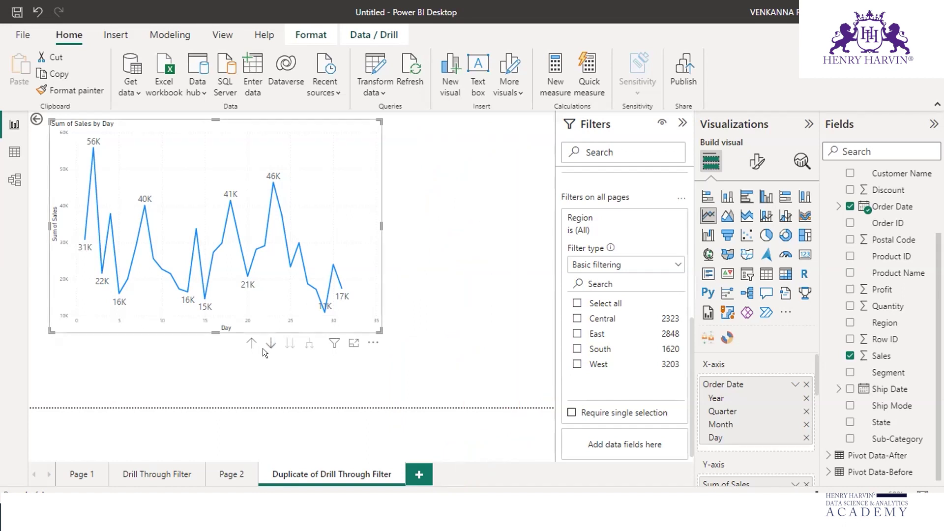
click(250, 342)
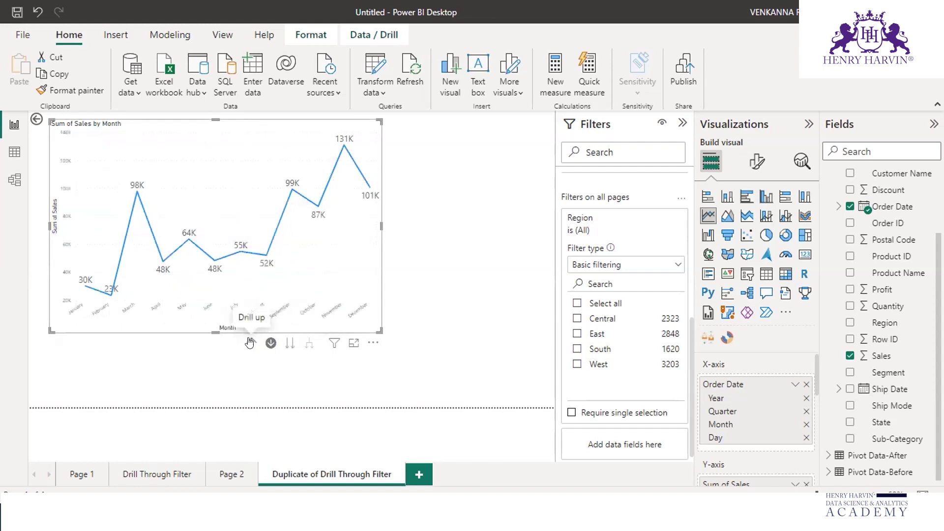
click(250, 343)
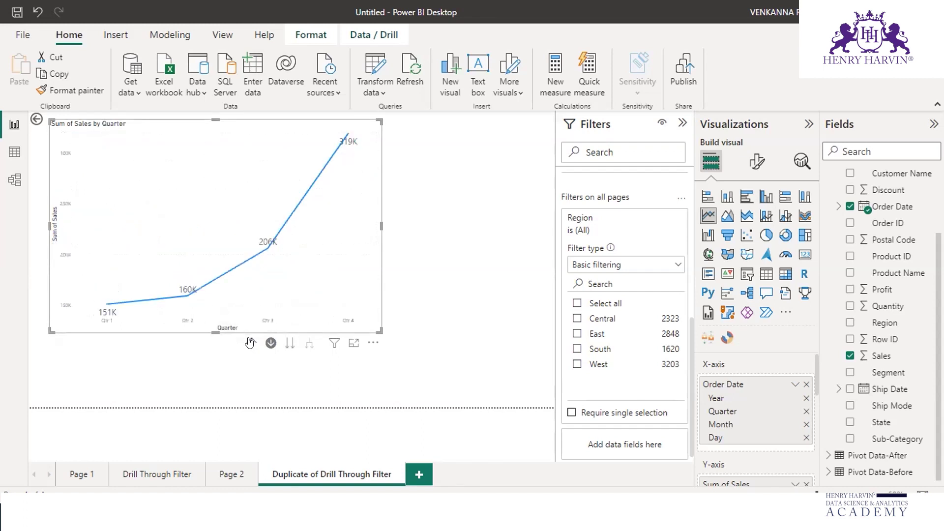
click(250, 343)
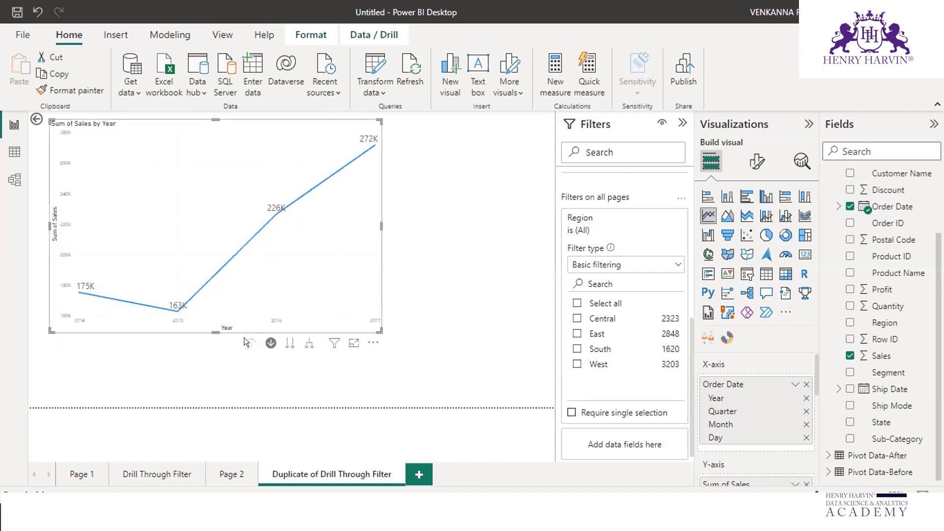
click(271, 343)
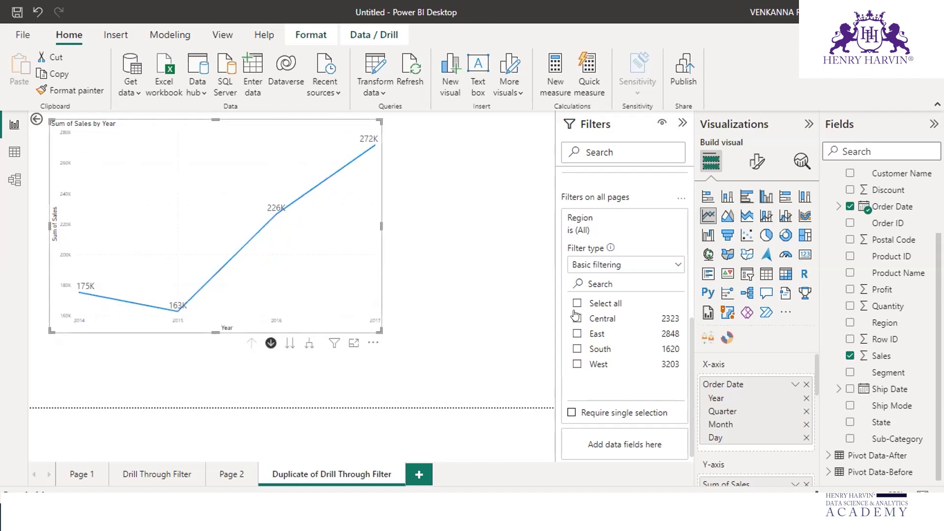